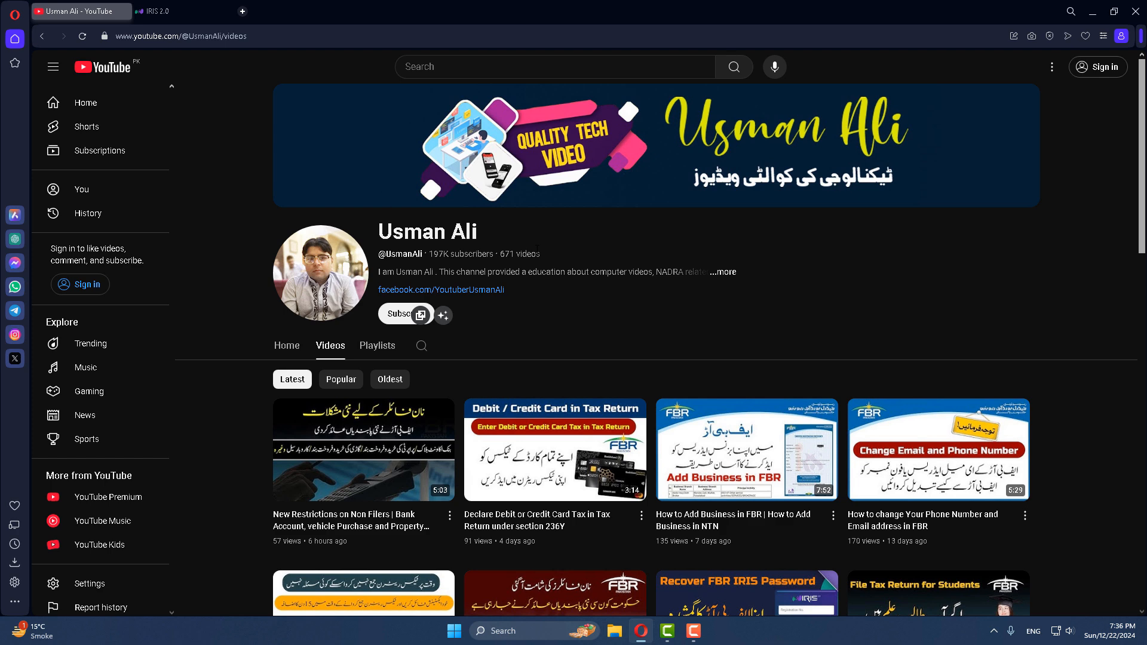
Log in to IRIS 2.0 with the taxpayer's registration number and password.
scroll(577, 232, "down", 1)
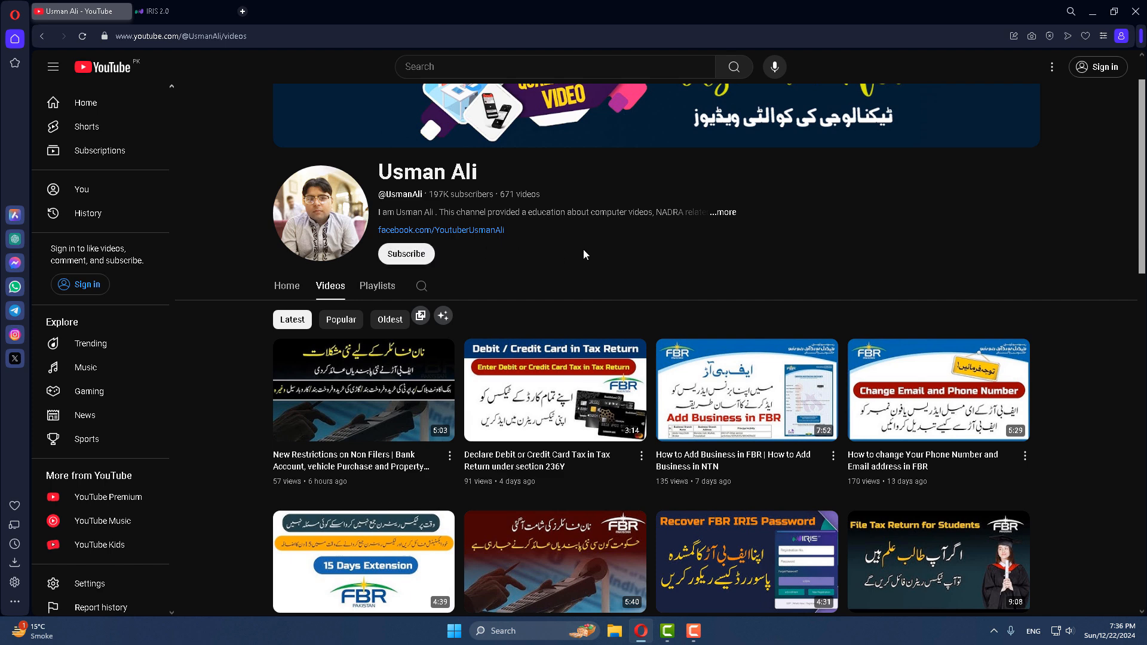
scroll(584, 250, "up", 1)
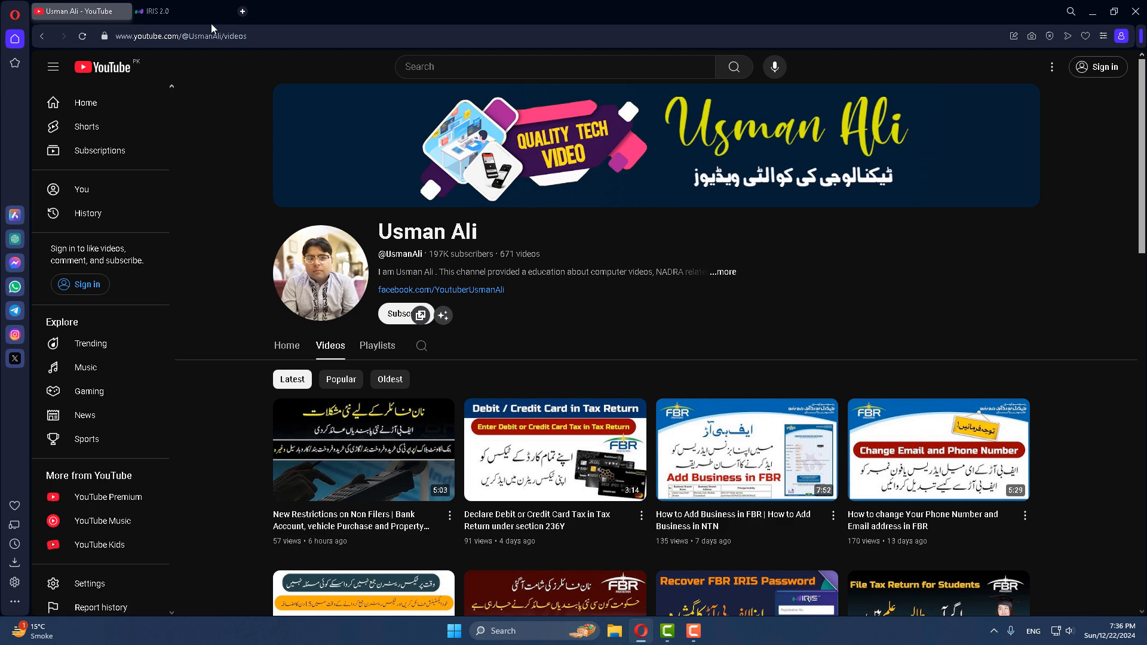
left_click(223, 11)
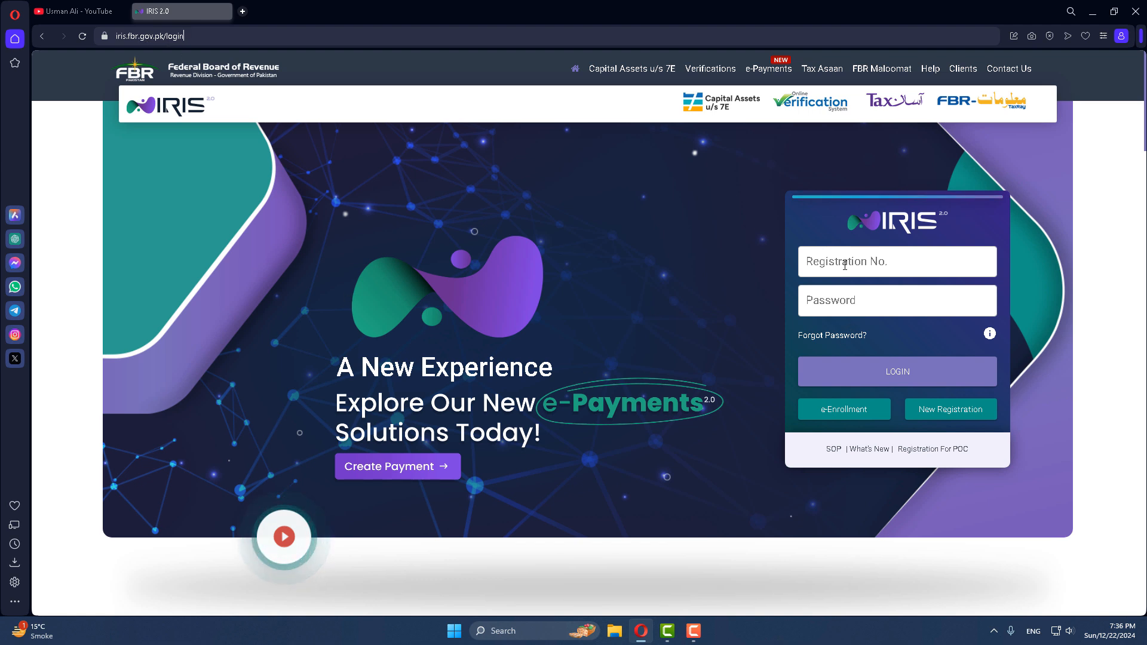
left_click(843, 306)
key("shift+Tab")
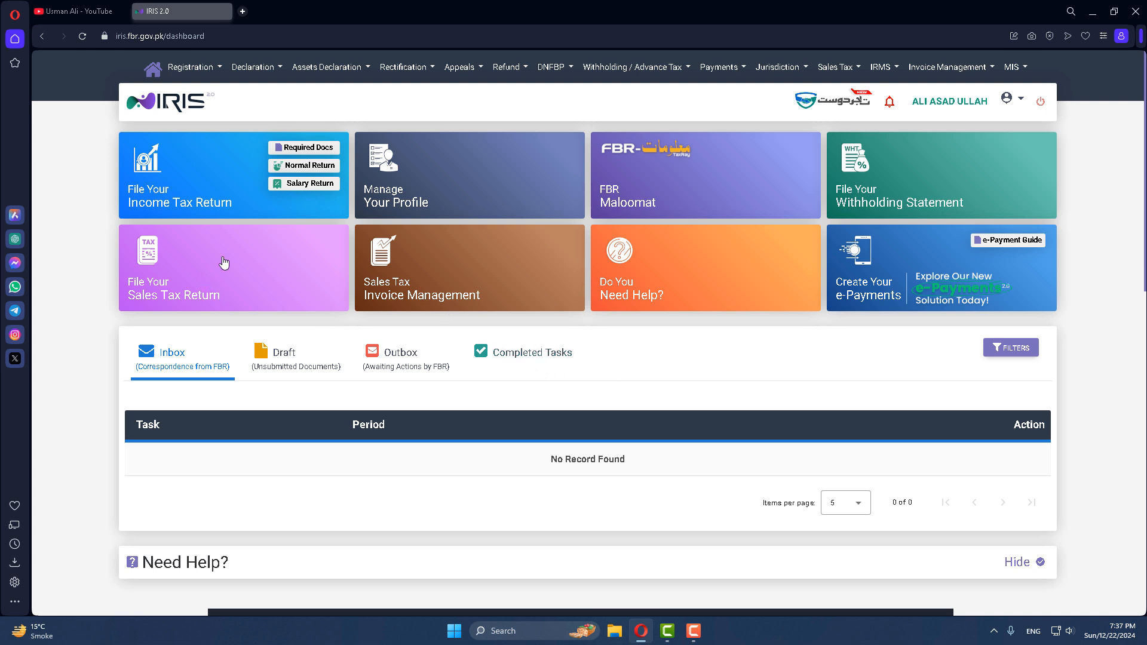
Start an original Normal Return (Ind/Aop/Coy) for tax period 01-JUL-2023 – 30-JUN-2024.
left_click(263, 73)
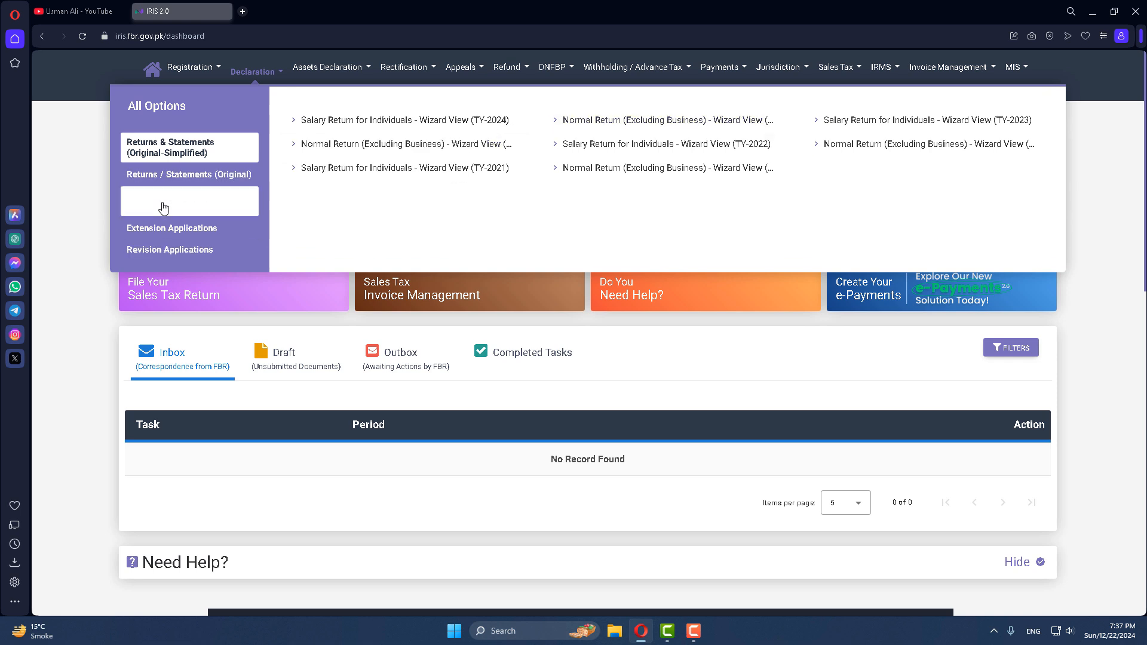
left_click(174, 175)
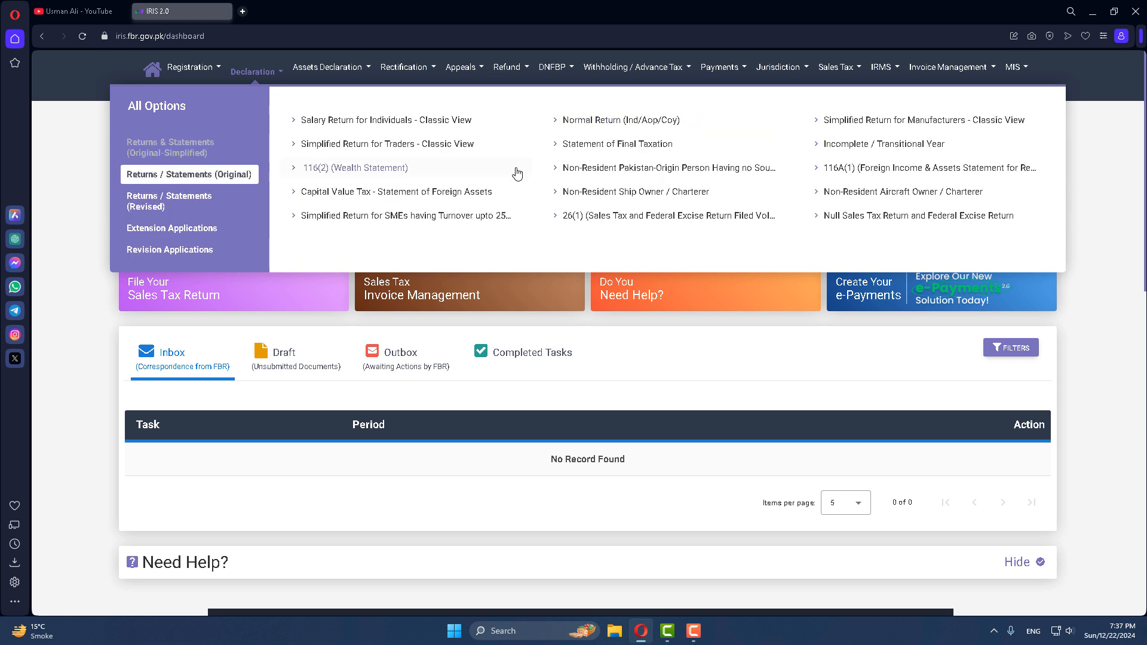
left_click(608, 121)
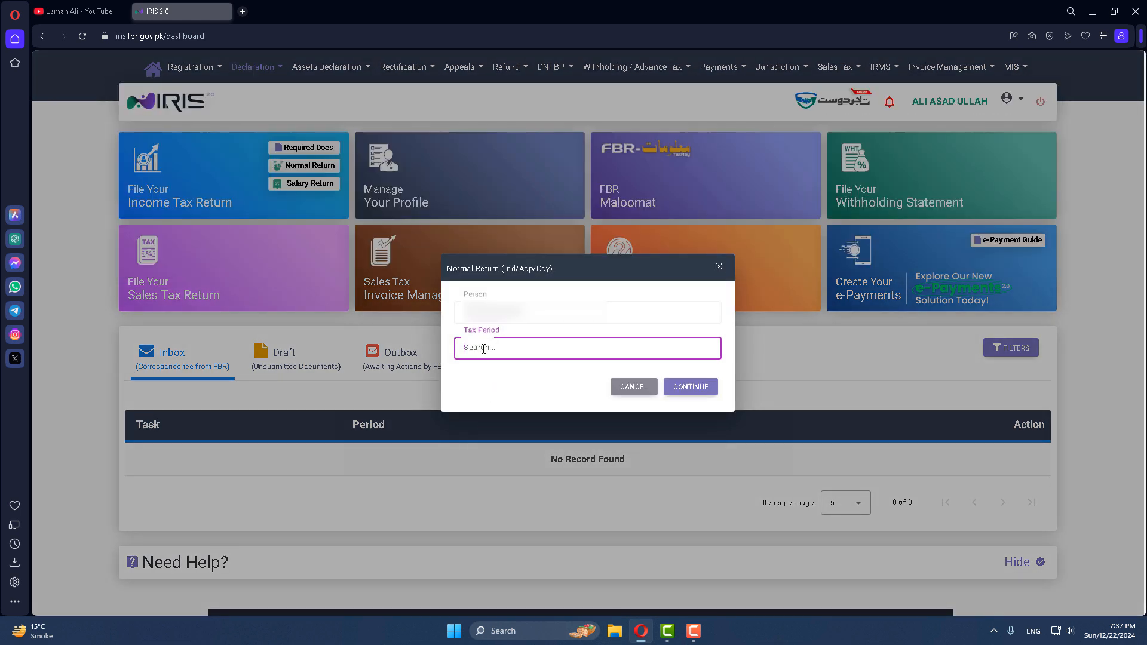
type("2024")
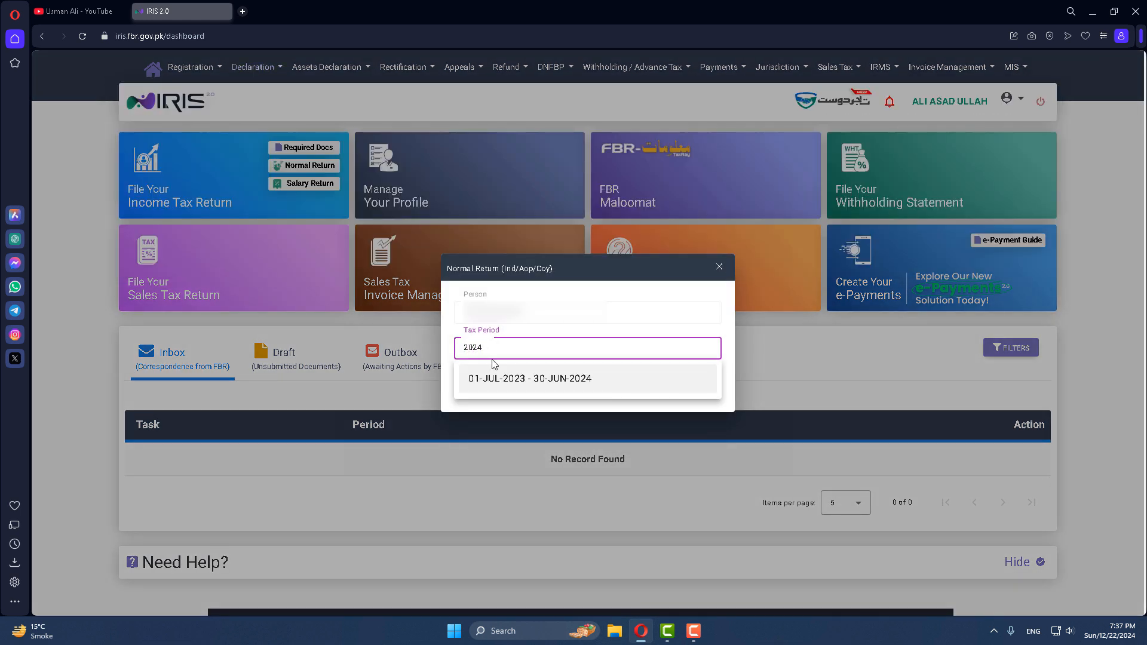
left_click(662, 379)
left_click(676, 389)
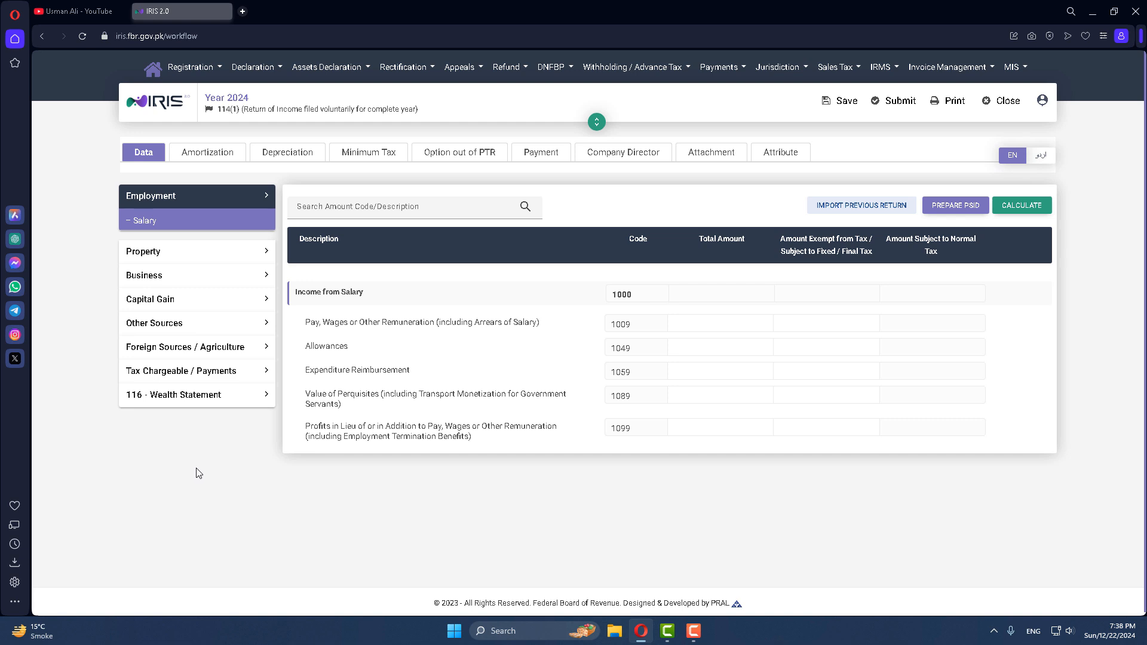
Recalculate the return and view the Property receipts and deductions rows.
left_click(171, 225)
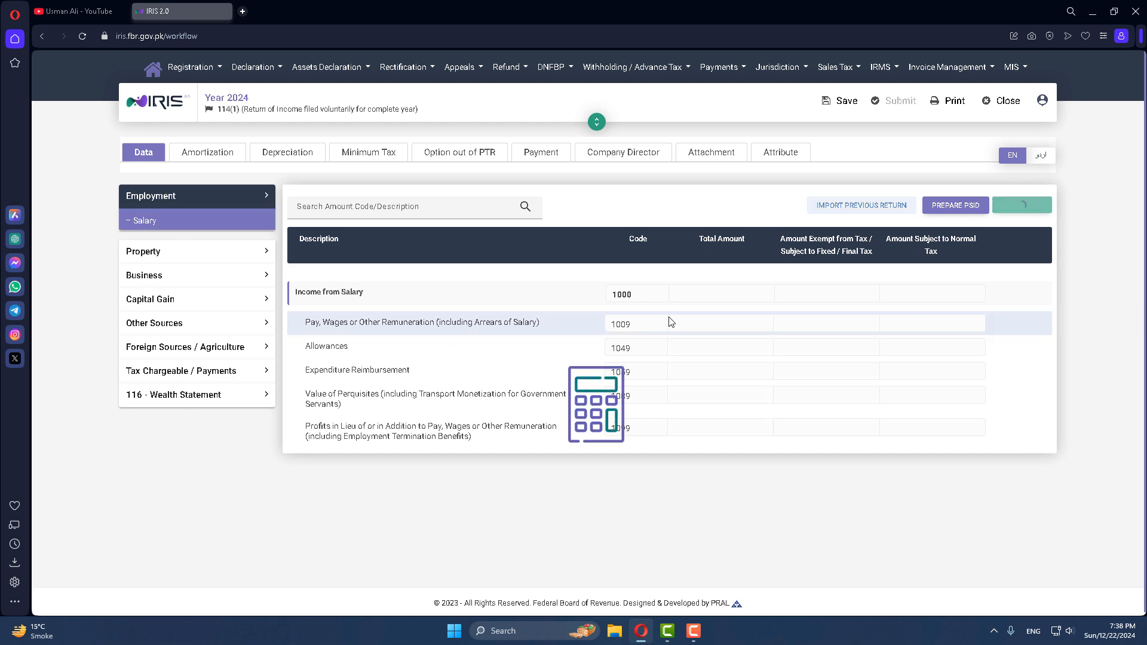
left_click(160, 254)
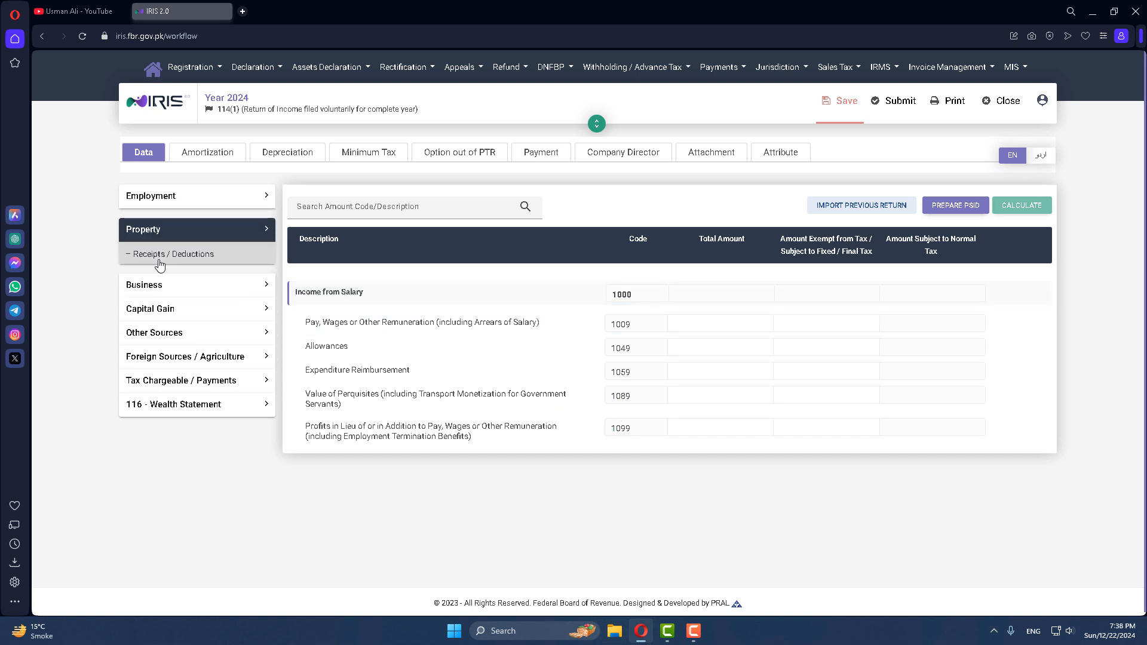
left_click(216, 264)
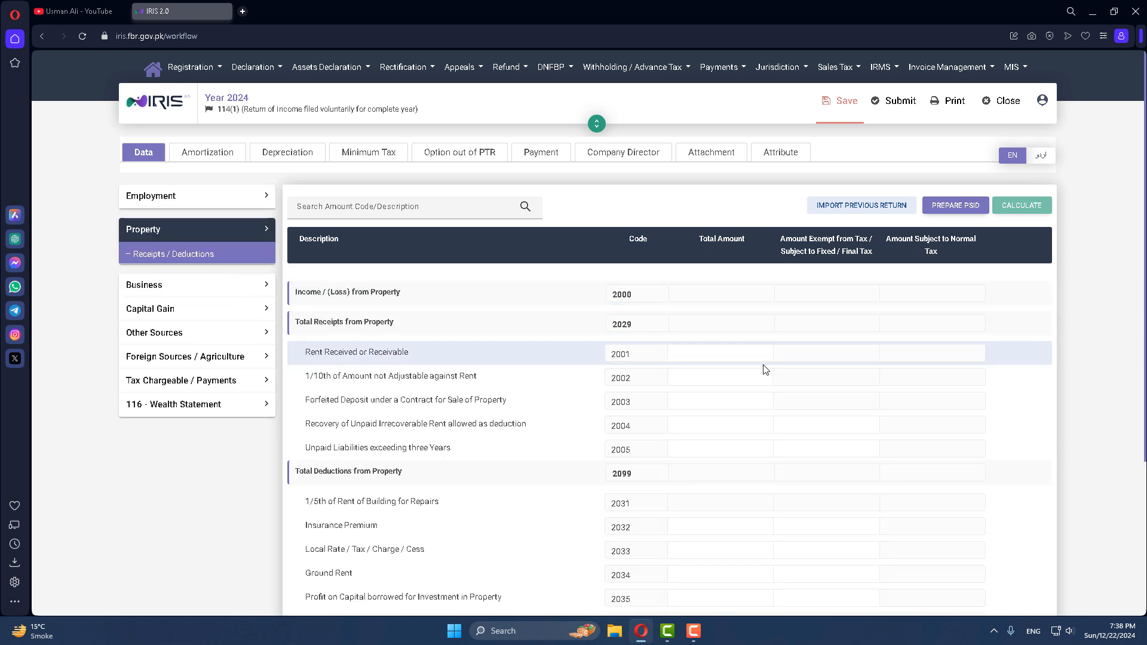
left_click(156, 234)
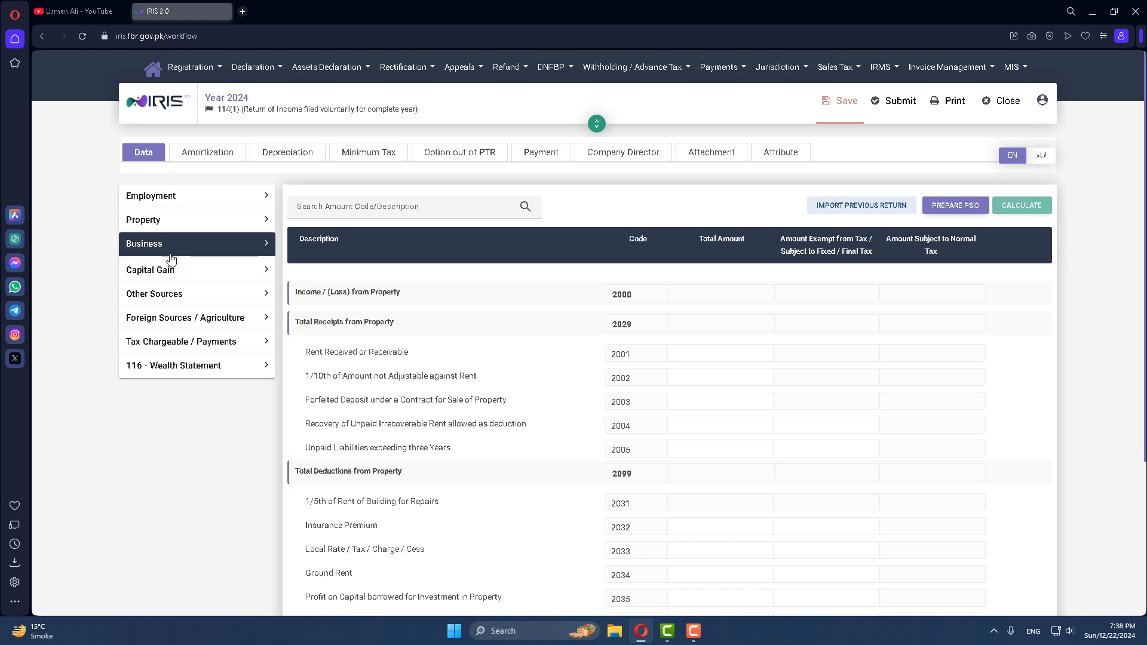
Expand and collapse the Business section, then return to the YouTube channel.
left_click(155, 244)
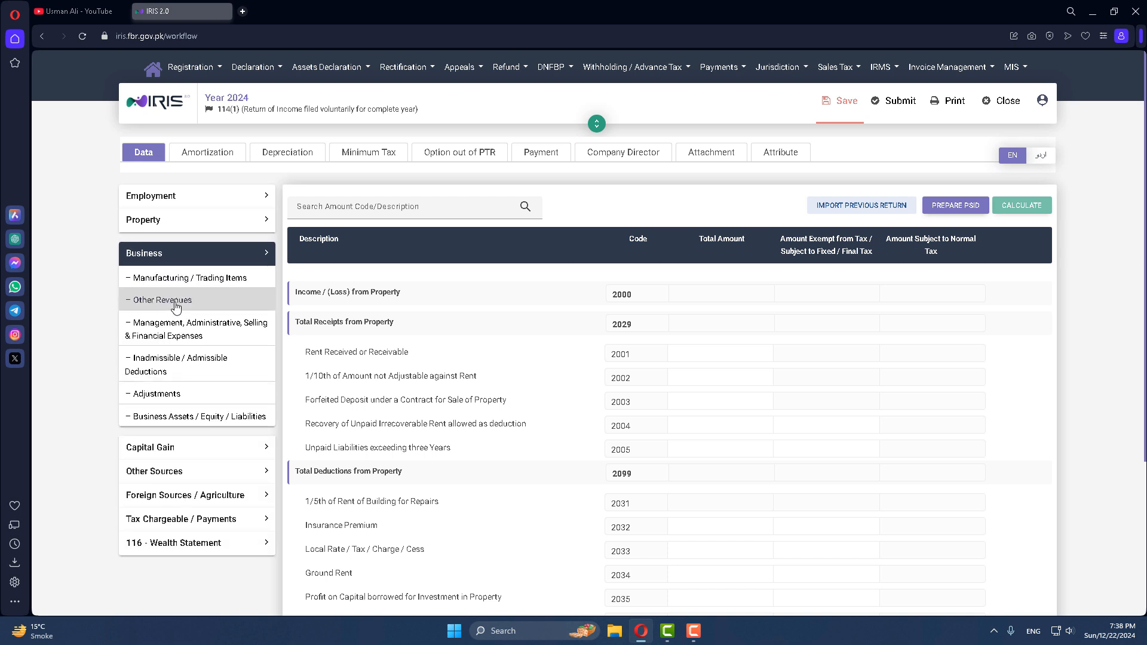
left_click(179, 258)
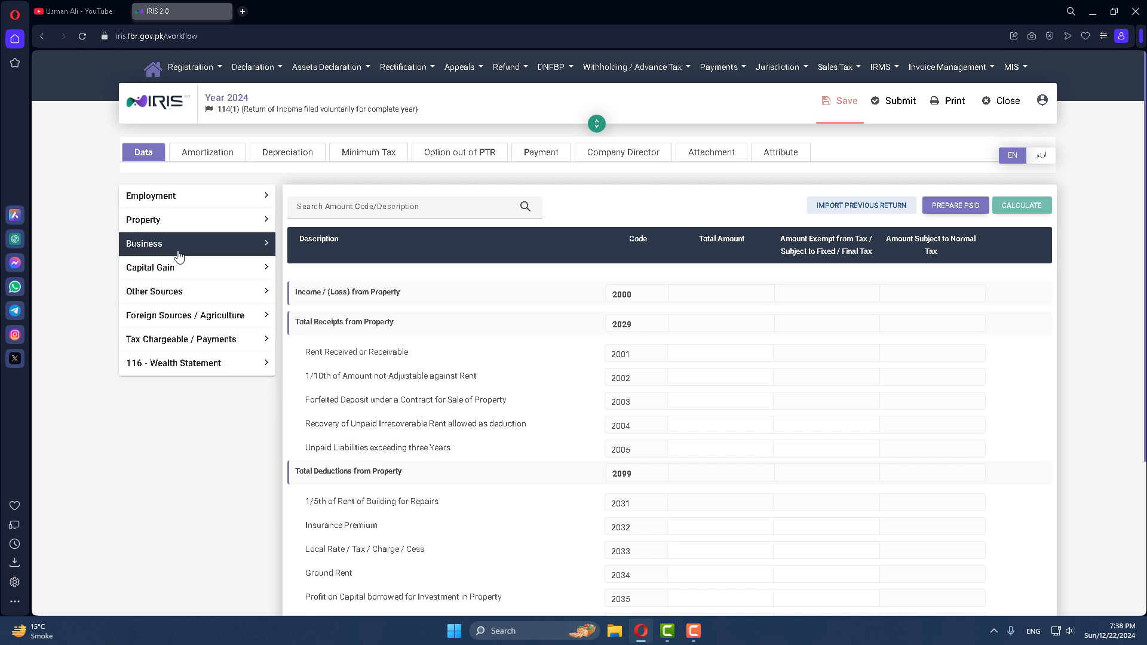
left_click(73, 11)
Scroll through the channel's FBR tax-return videos and back to the top.
scroll(601, 325, "down", 9)
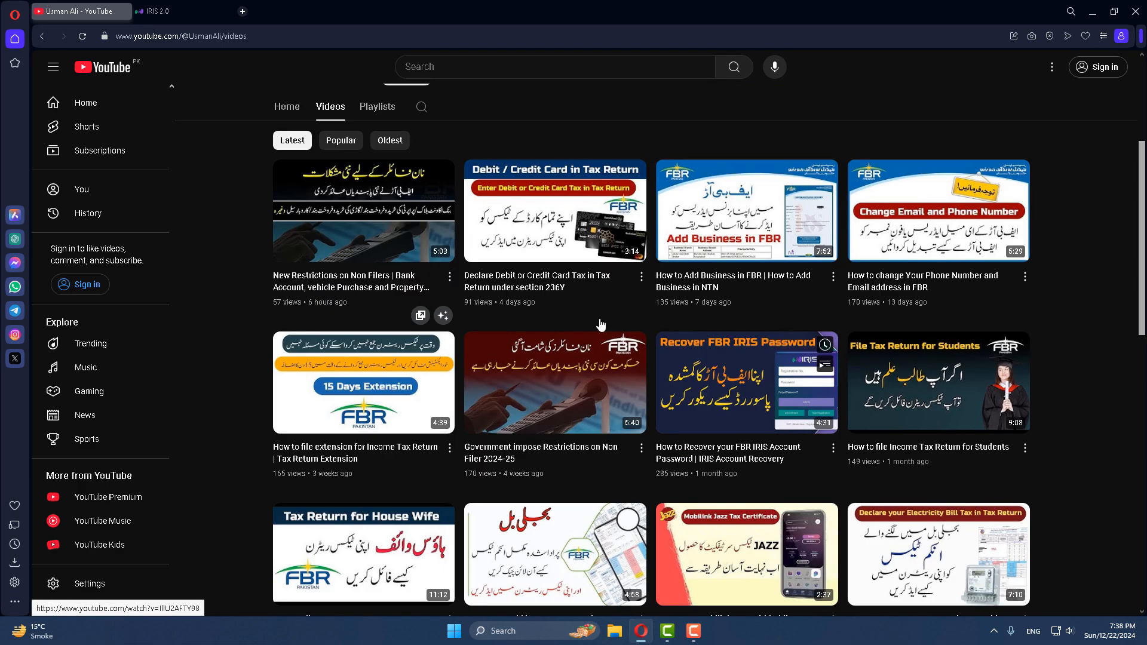
scroll(1075, 456, "down", 3)
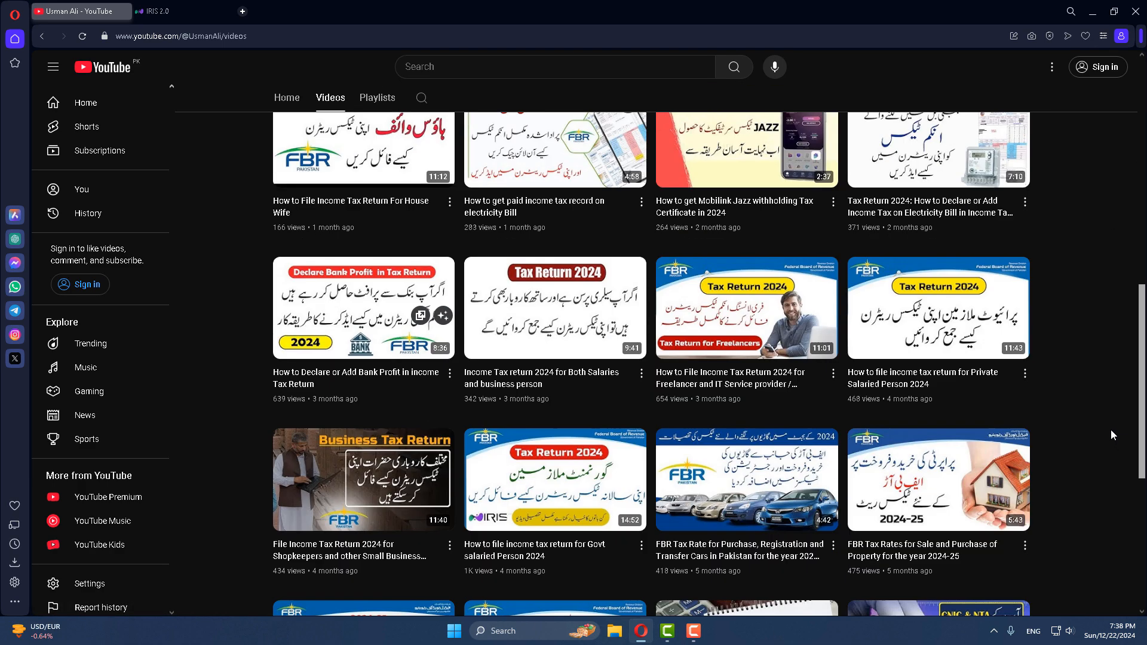
scroll(1105, 421, "down", 1)
scroll(1106, 420, "down", 1)
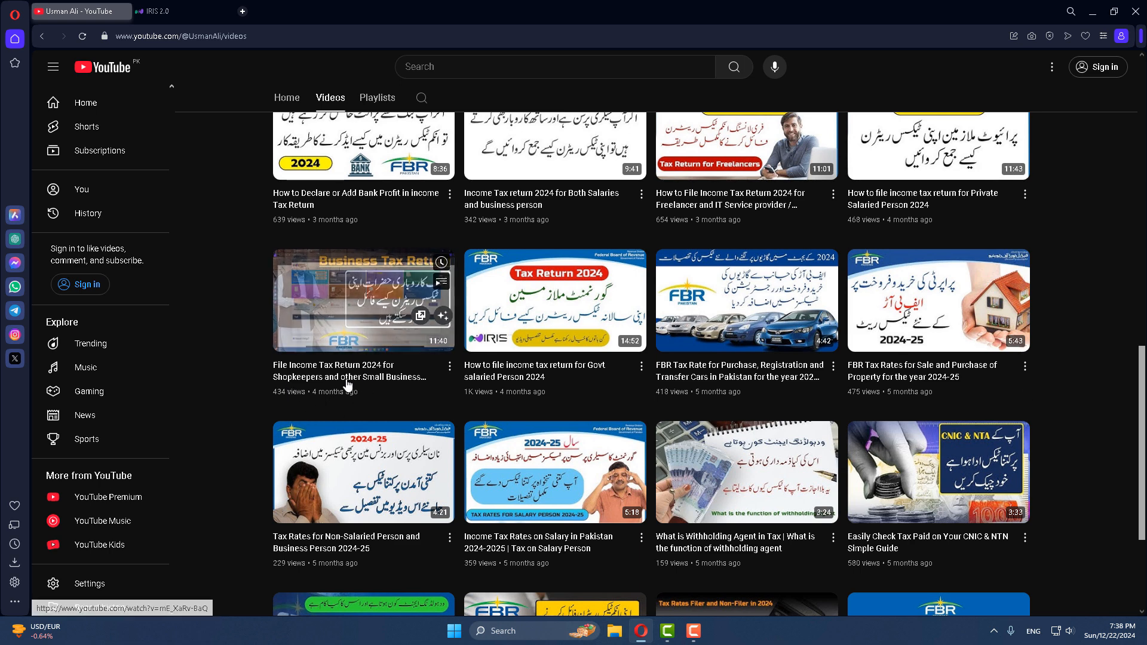
scroll(315, 388, "up", 2)
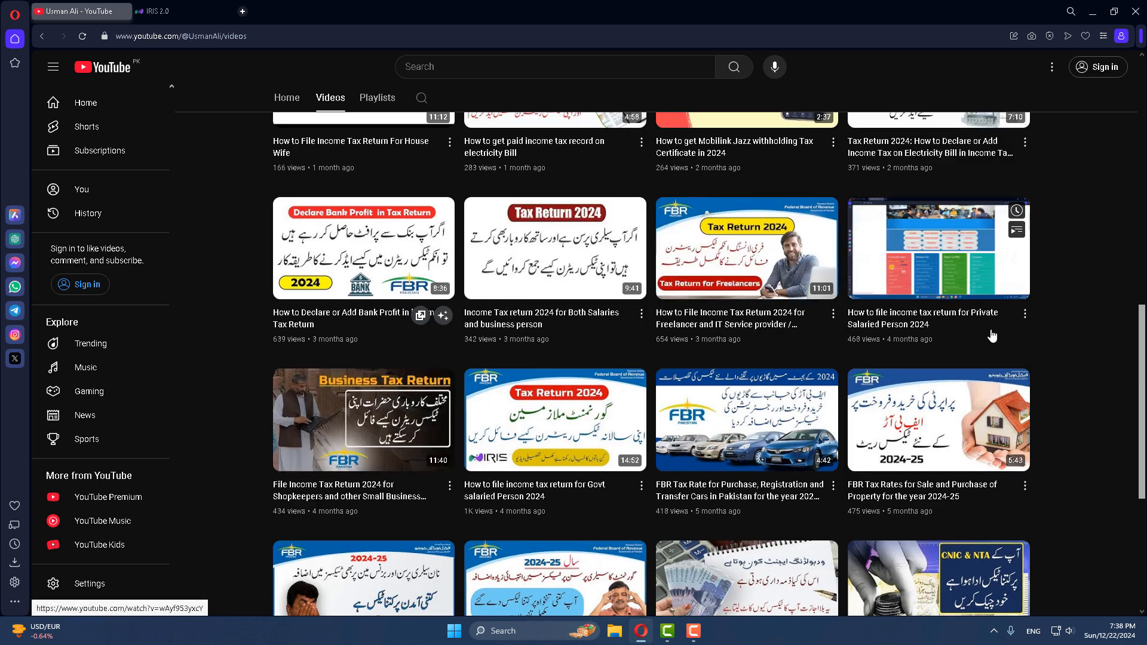
scroll(1099, 401, "up", 3)
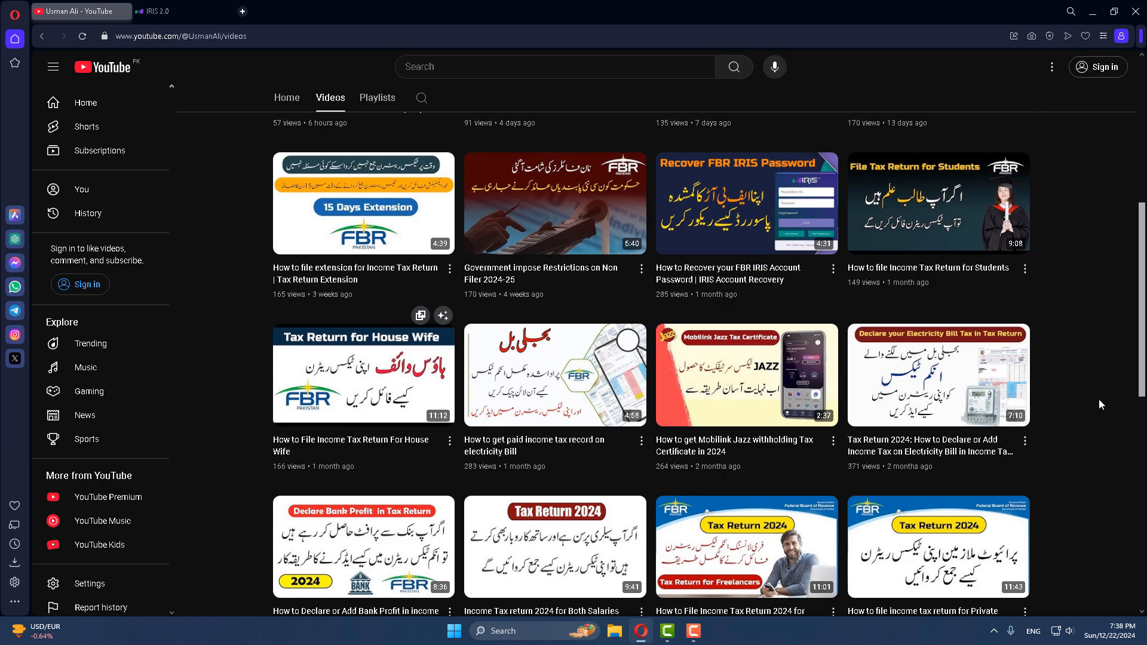
scroll(858, 431, "up", 6)
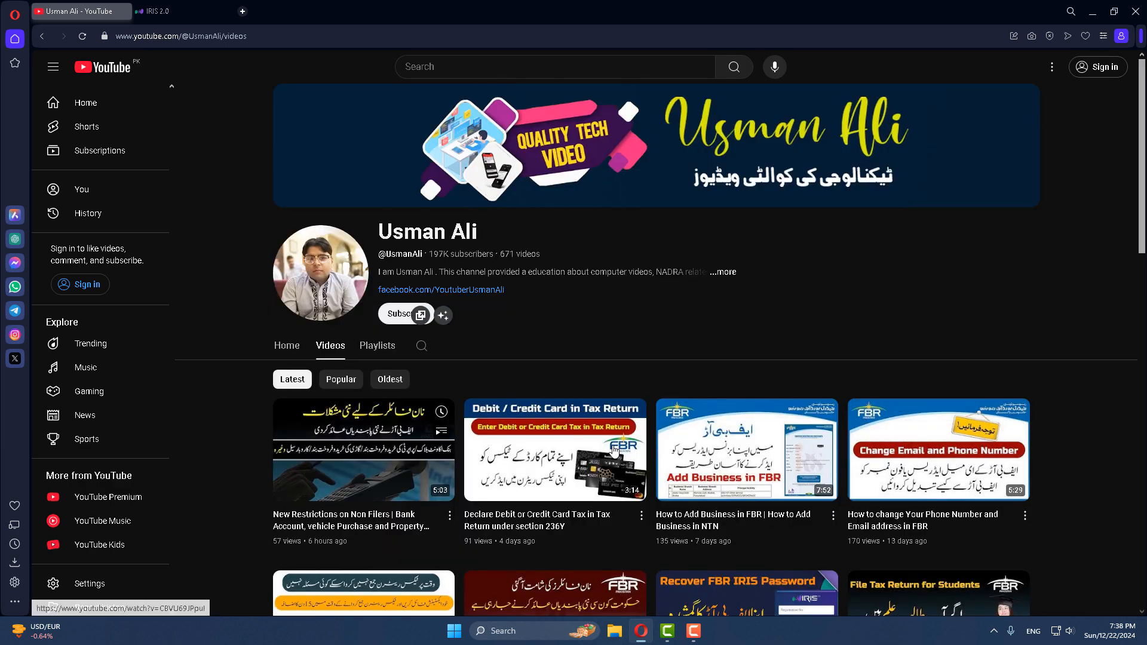
Enter 1,500,000 as Others (3128) under Business Other Revenues and recalculate.
left_click(159, 11)
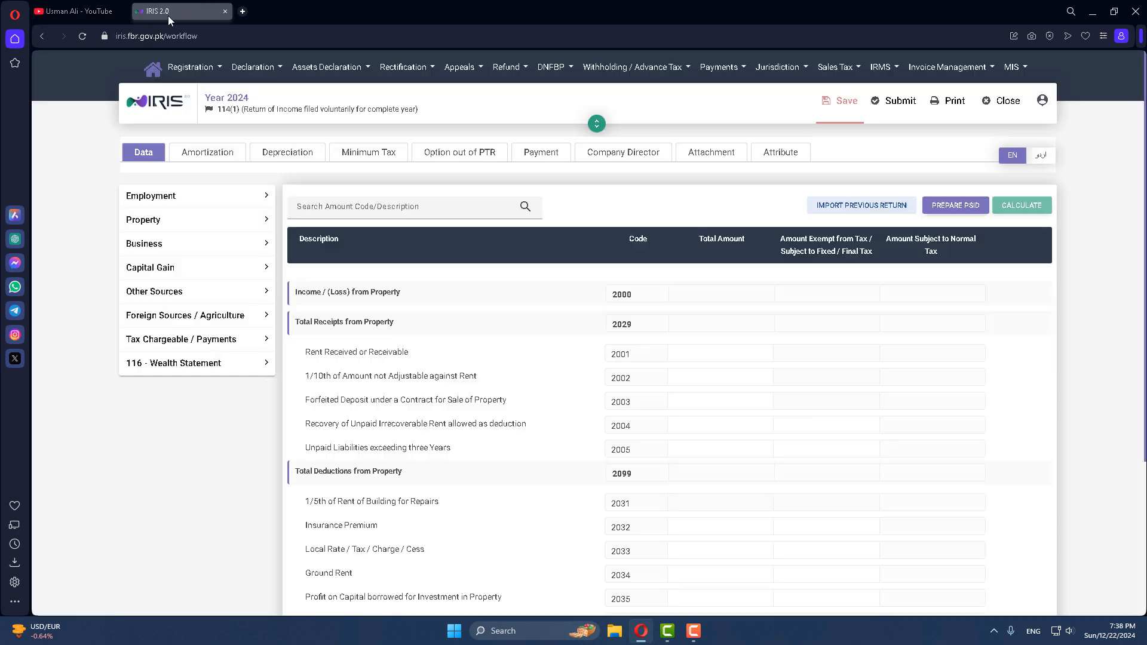
left_click(172, 251)
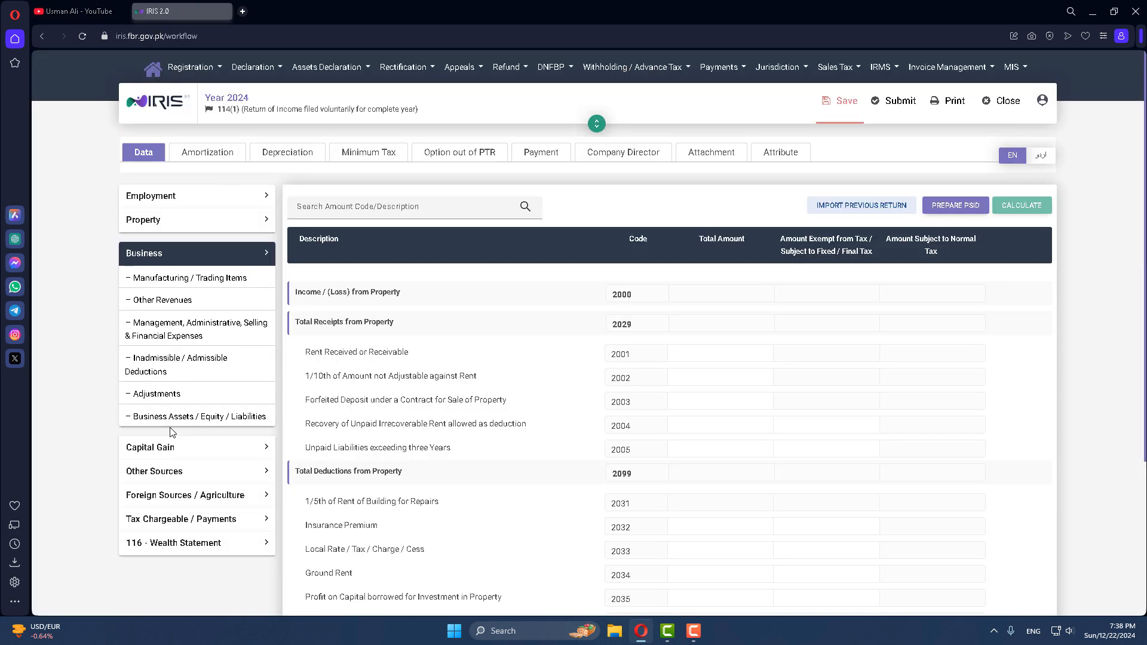
left_click(172, 300)
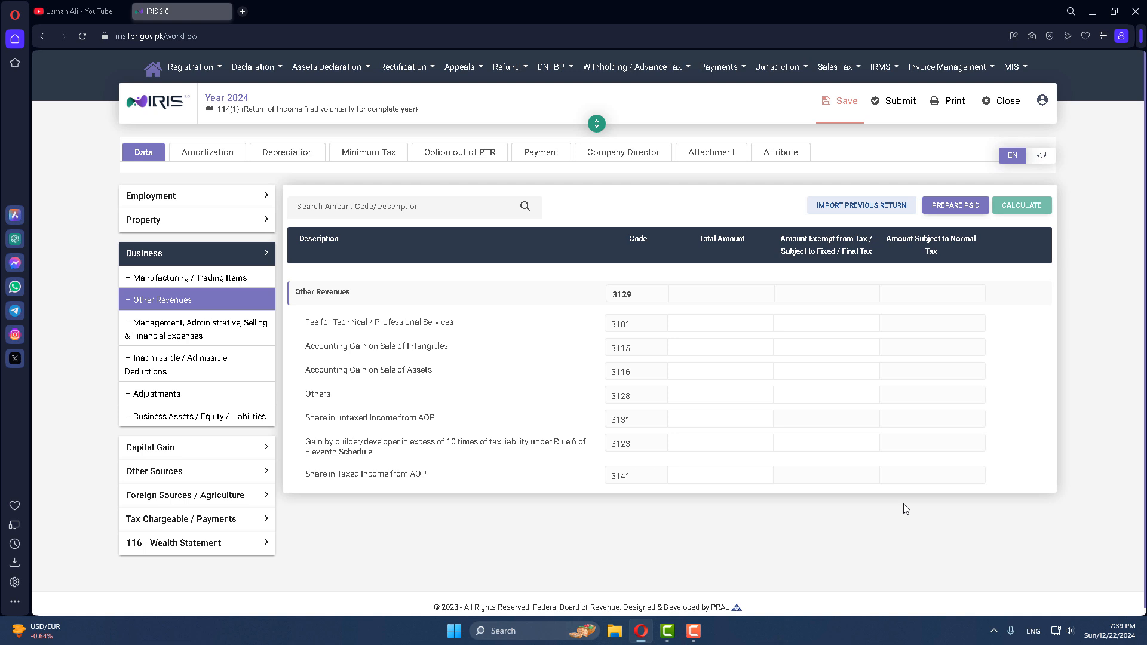
left_click(742, 399)
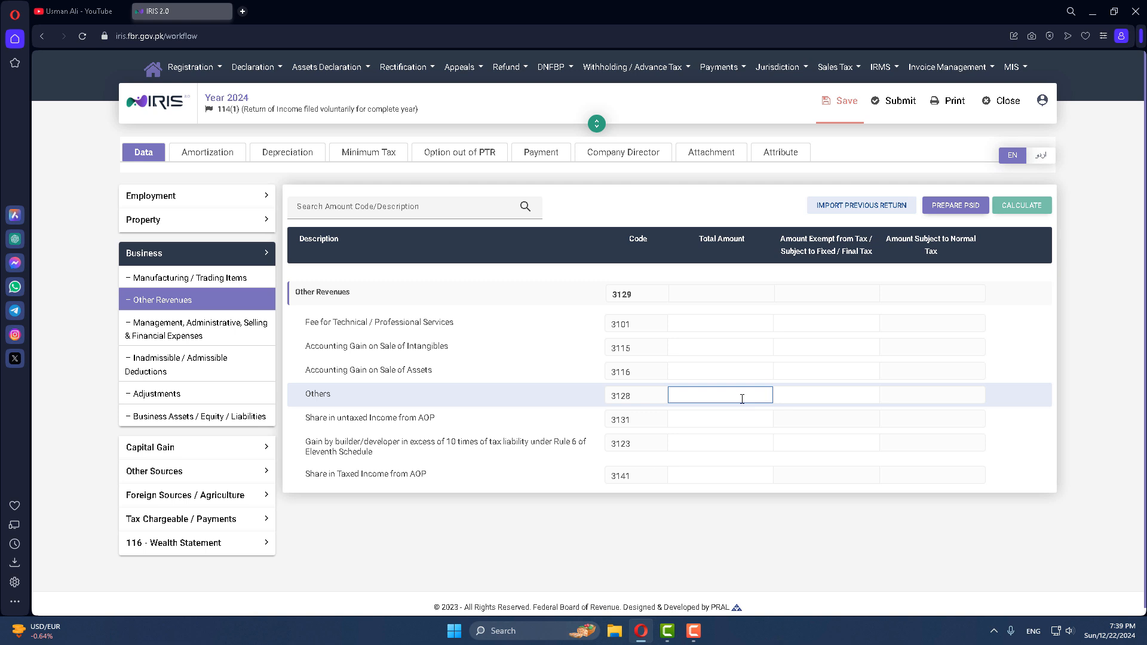
type("1")
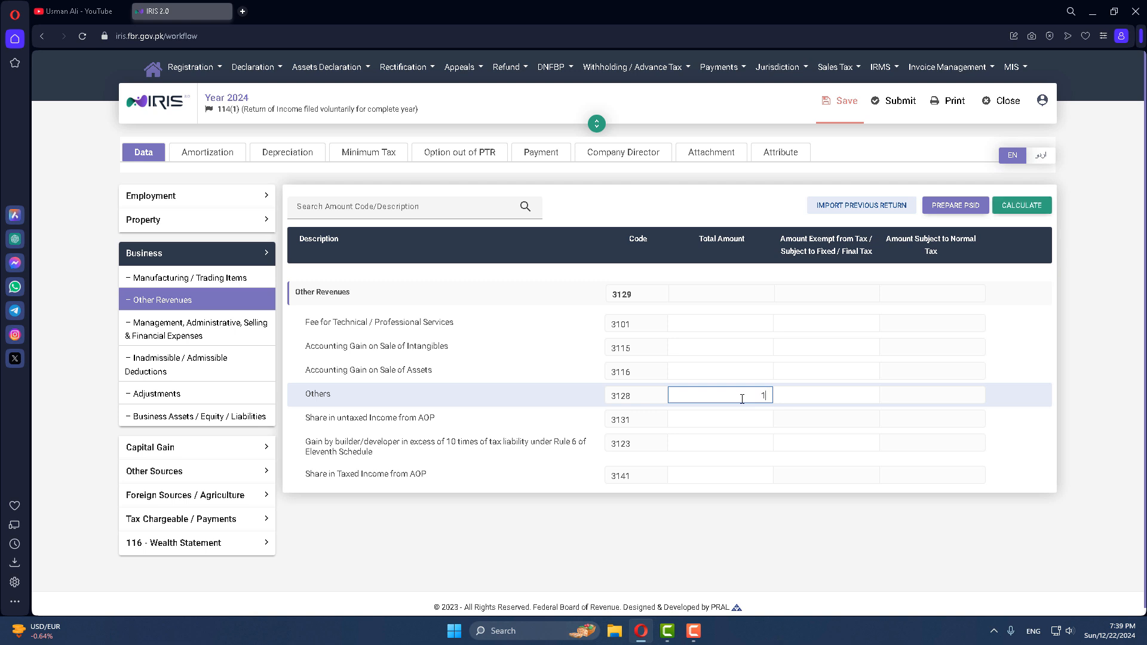
type(",500,000")
left_click(1049, 207)
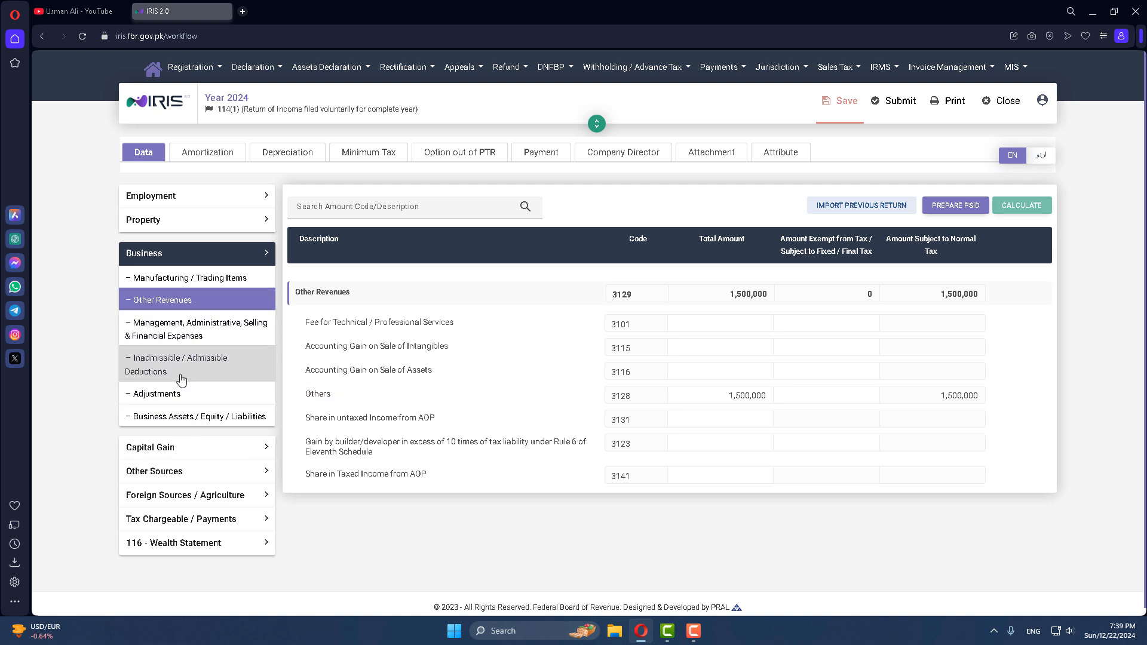
Enter 900,000 in Other Indirect Expenses (3180) and recalculate, giving 600,000 accounting profit.
left_click(192, 341)
scroll(653, 343, "down", 5)
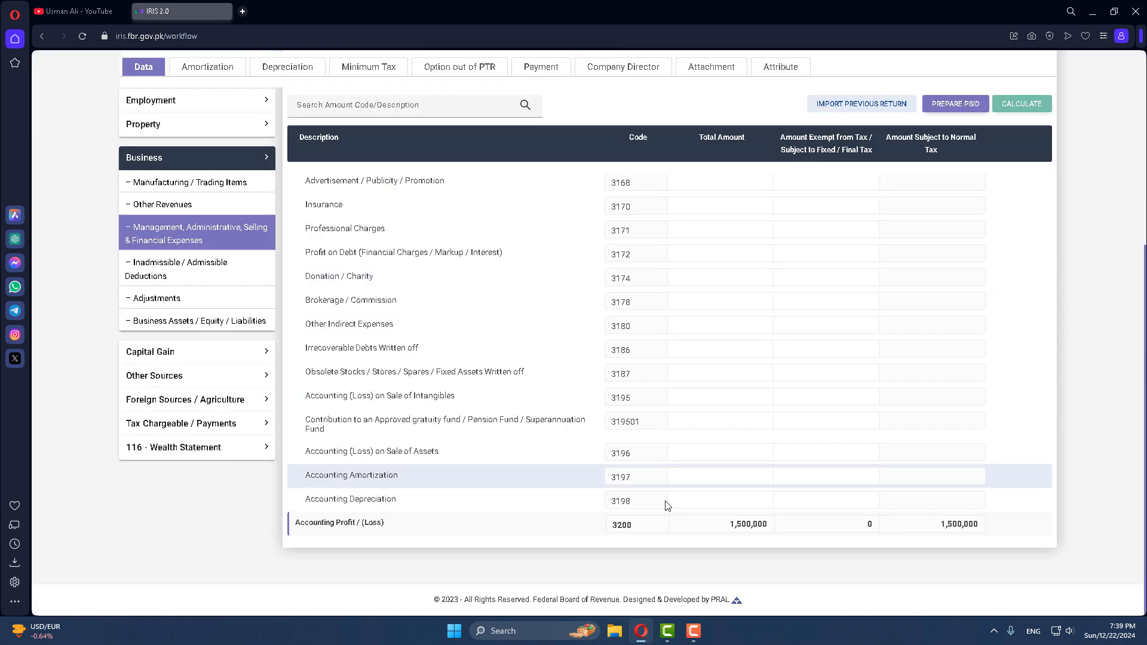
scroll(624, 460, "up", 1)
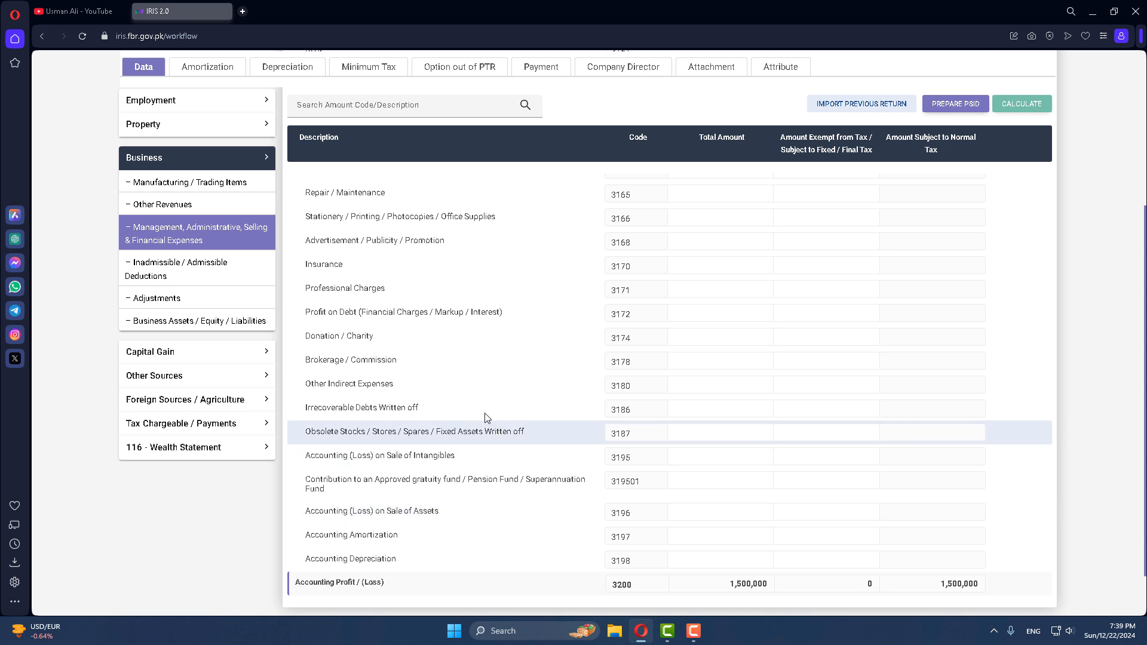
left_click(714, 385)
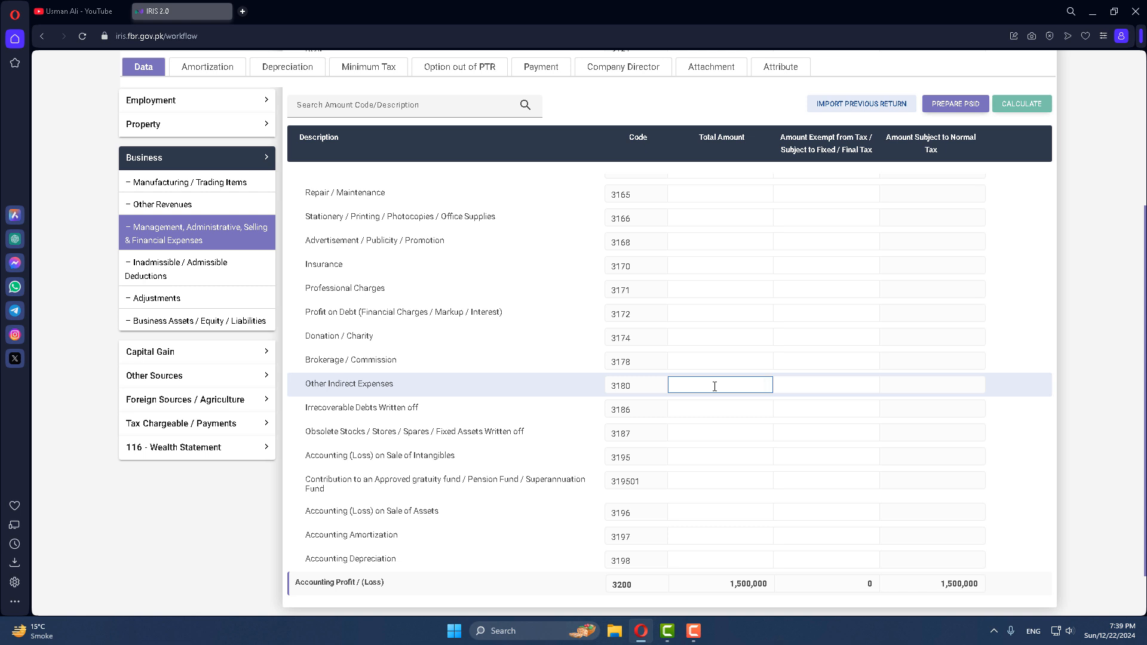
type("12")
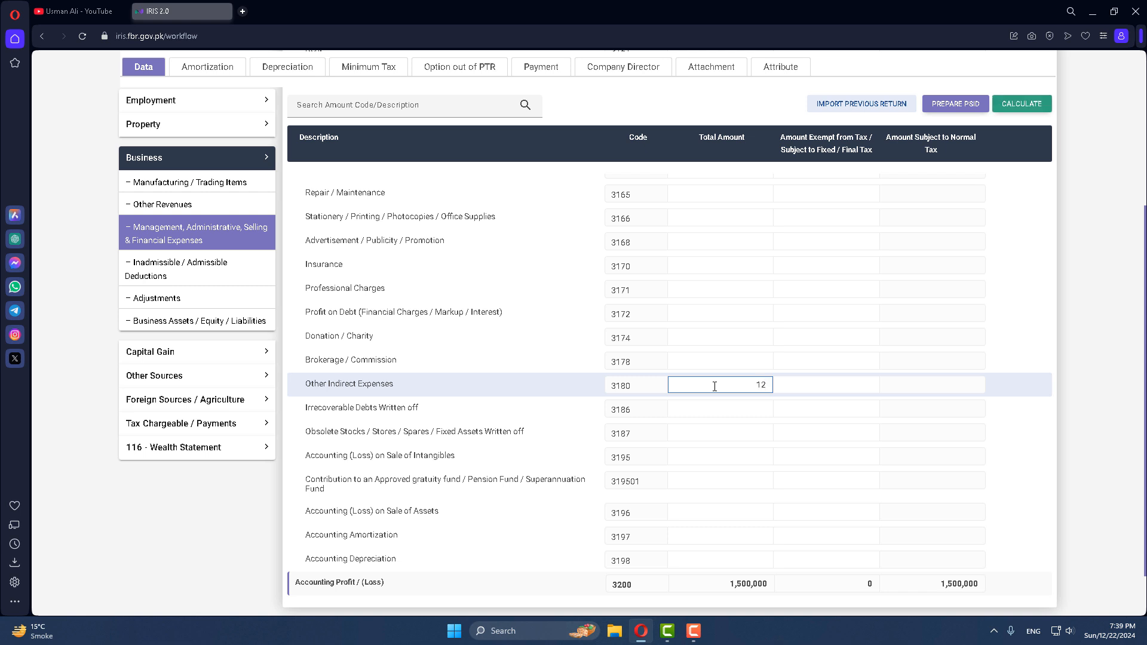
key("BackSpace")
type("9000000")
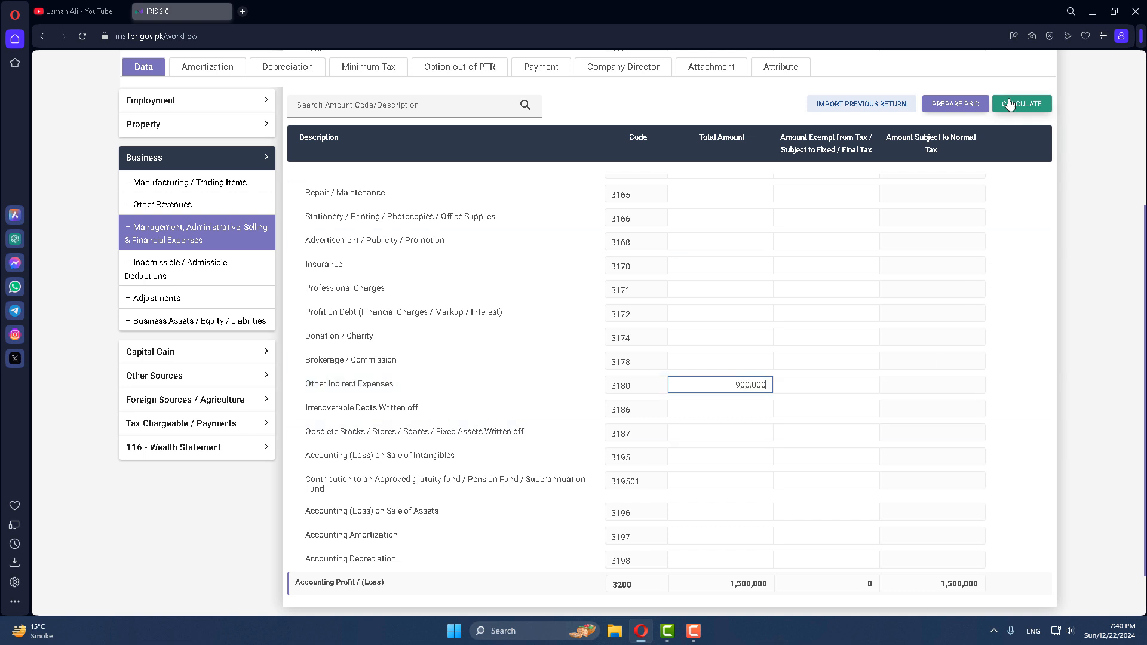
left_click(1009, 103)
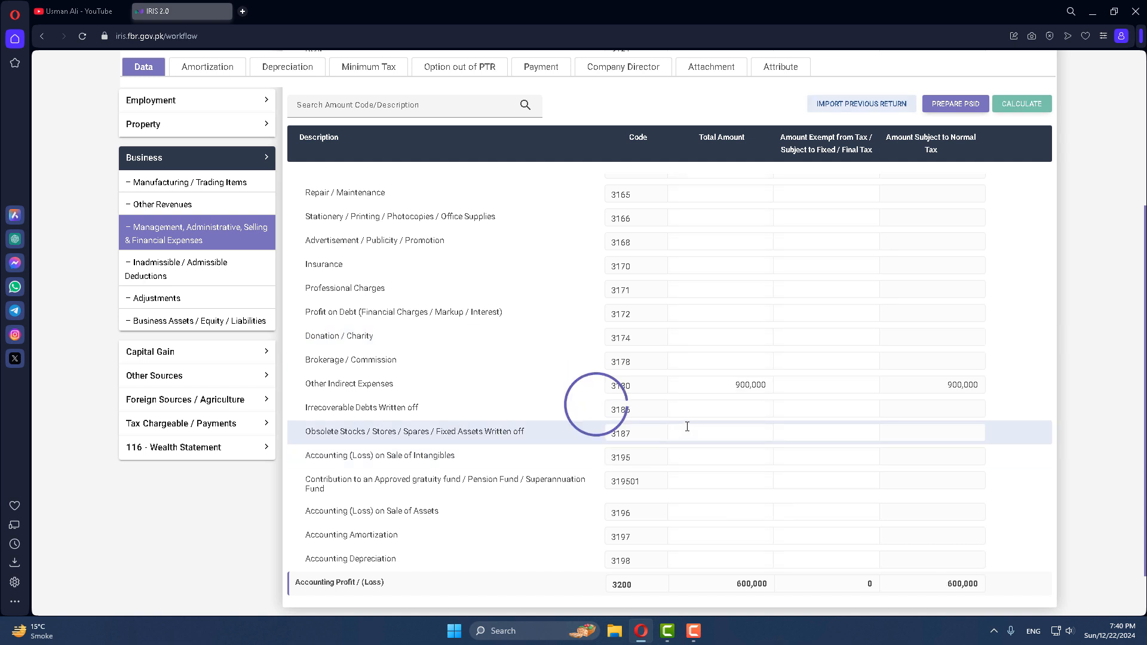
Enter 600,000 Capital and 300,000 Plant and Machinery in the business balance sheet, recalculating each time.
left_click(167, 321)
scroll(287, 400, "down", 1)
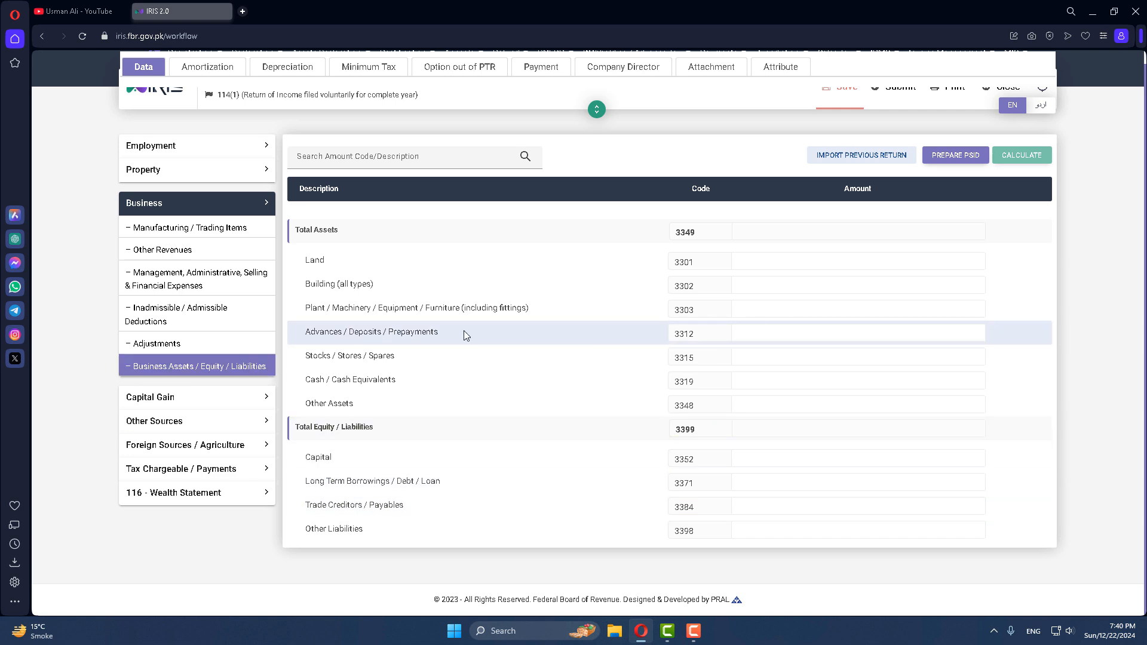
left_click(809, 462)
type("6000000")
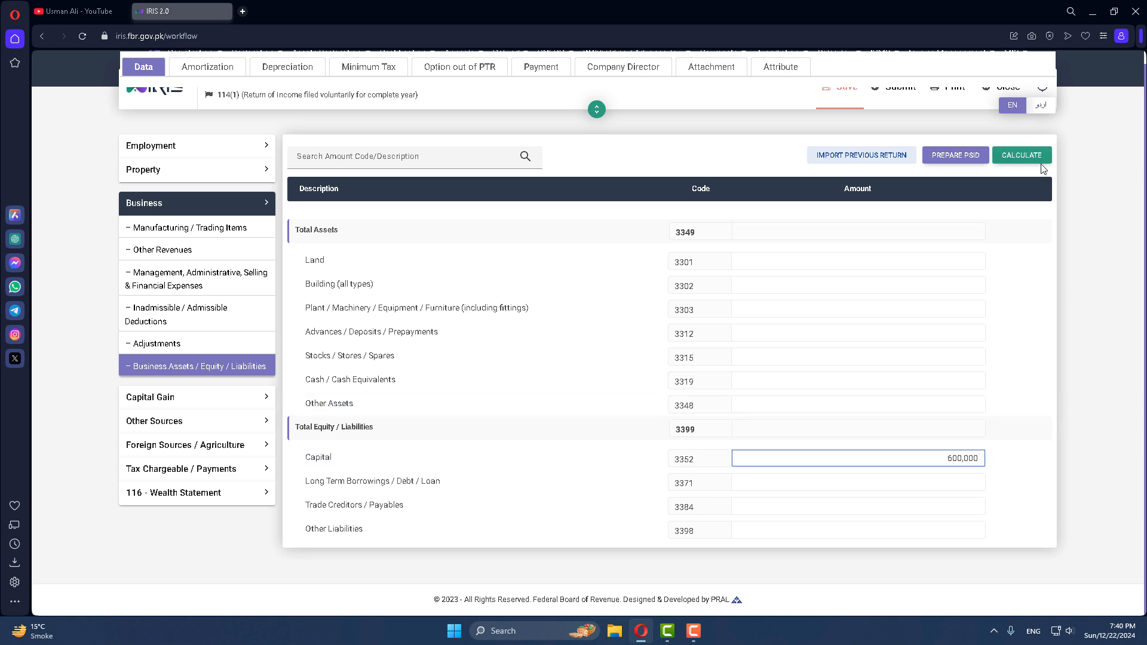
left_click(1040, 159)
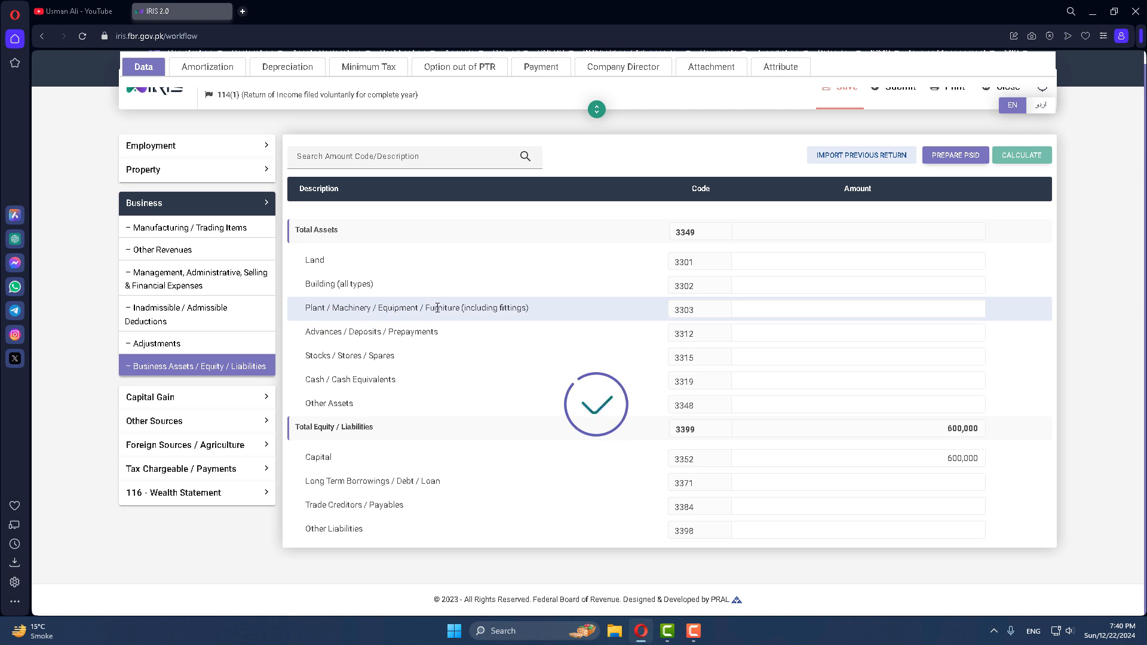
left_click(809, 305)
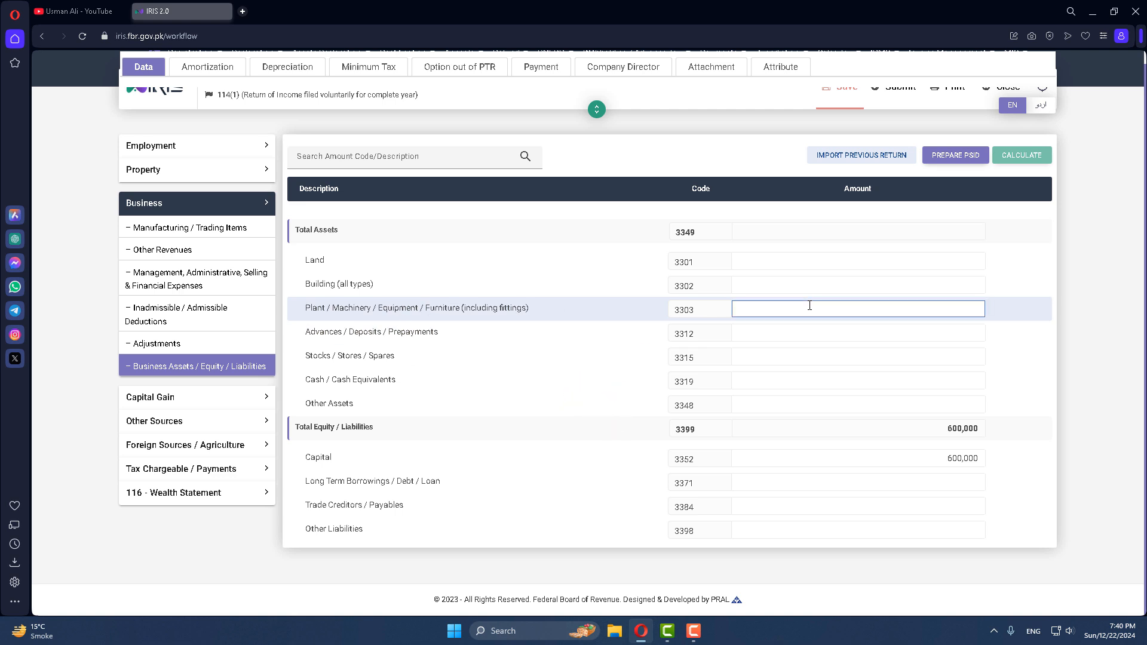
type("3000000")
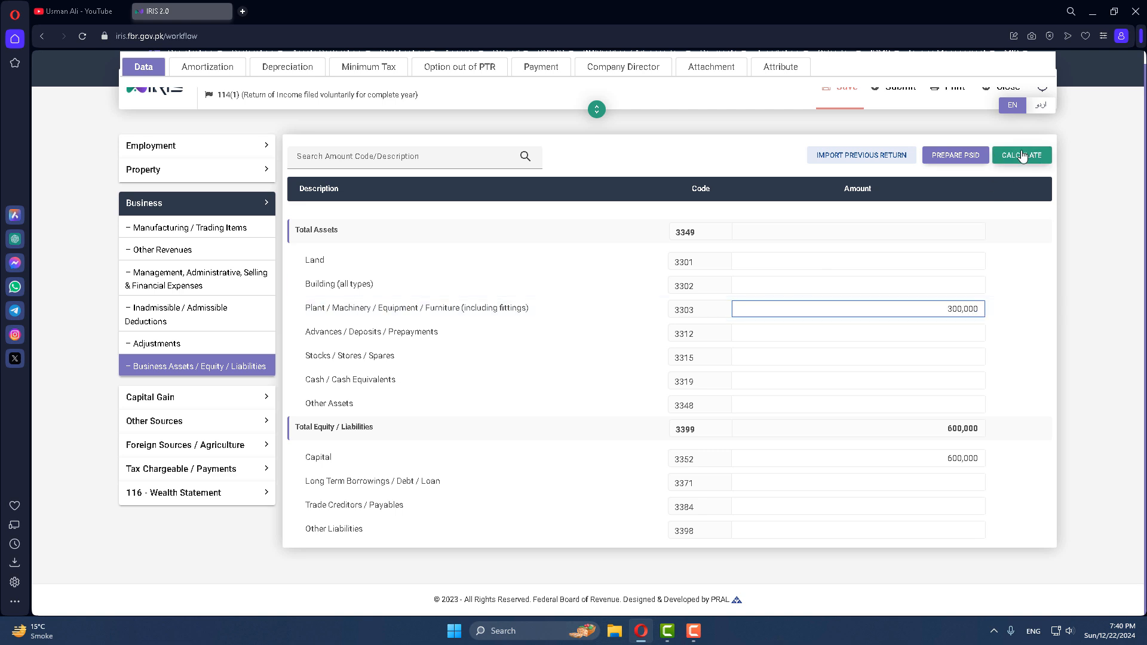
left_click(1022, 155)
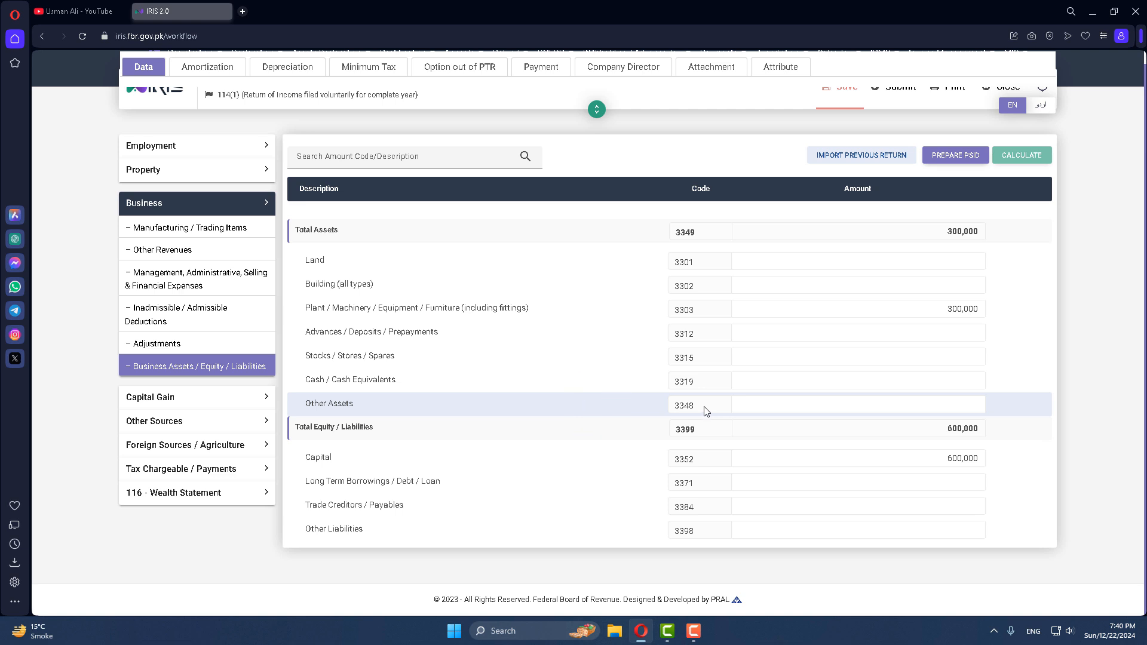
Enter 200,000 cash and 100,000 Other Assets, recalculating so assets total 600,000.
left_click(877, 379)
left_click(771, 406)
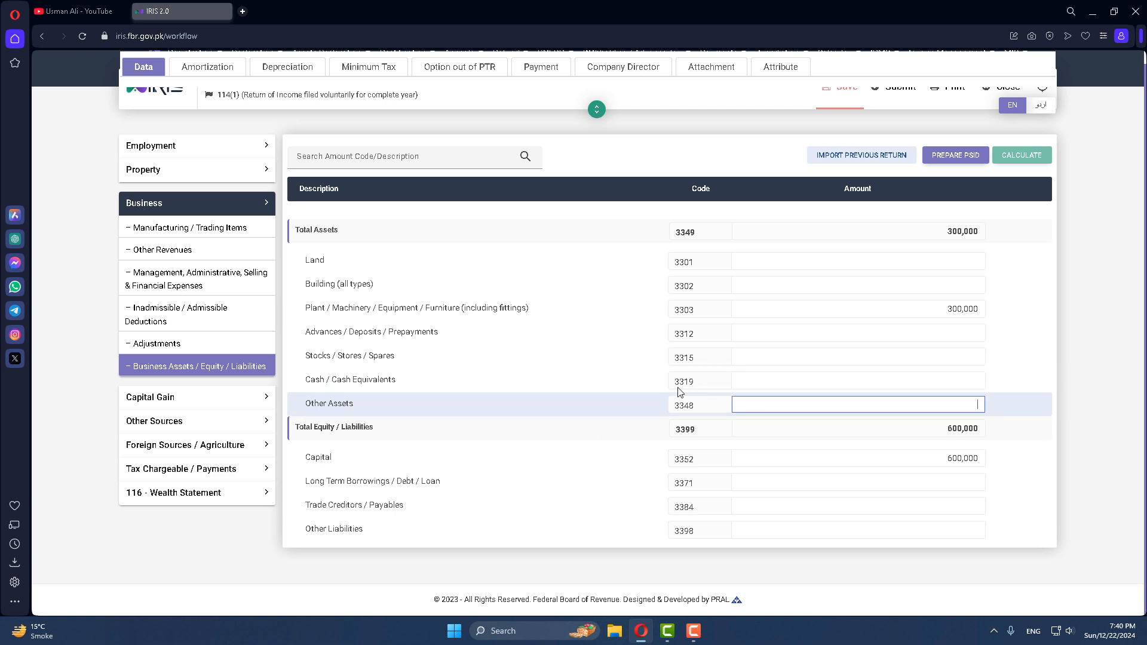
left_click(881, 378)
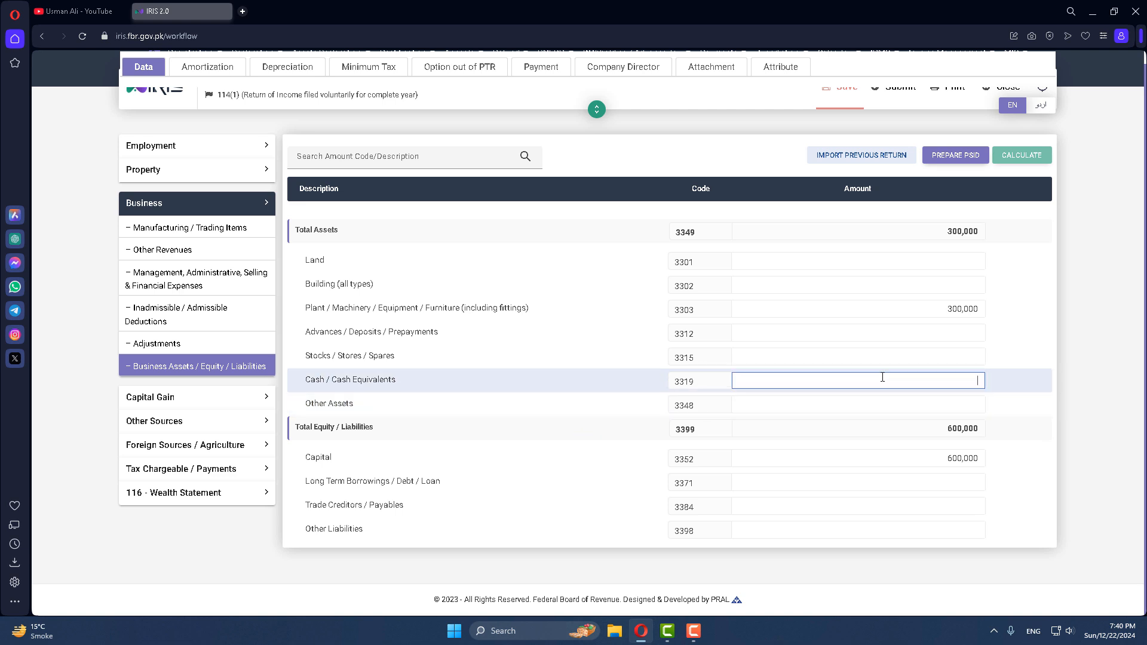
type("2000000")
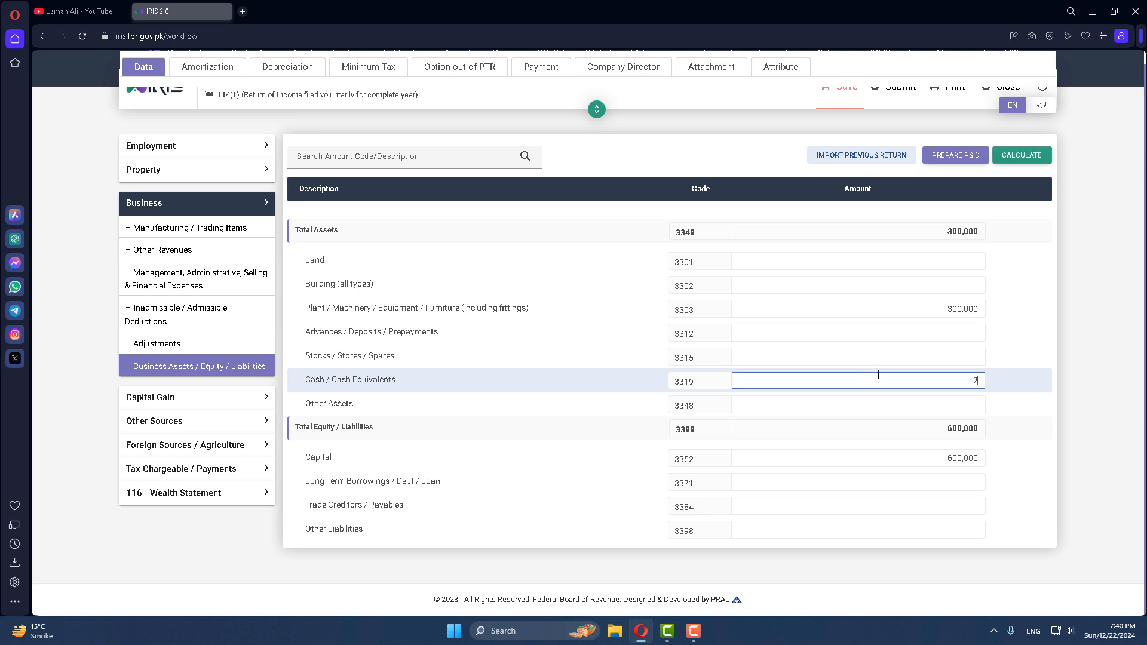
left_click(861, 402)
type("100,00")
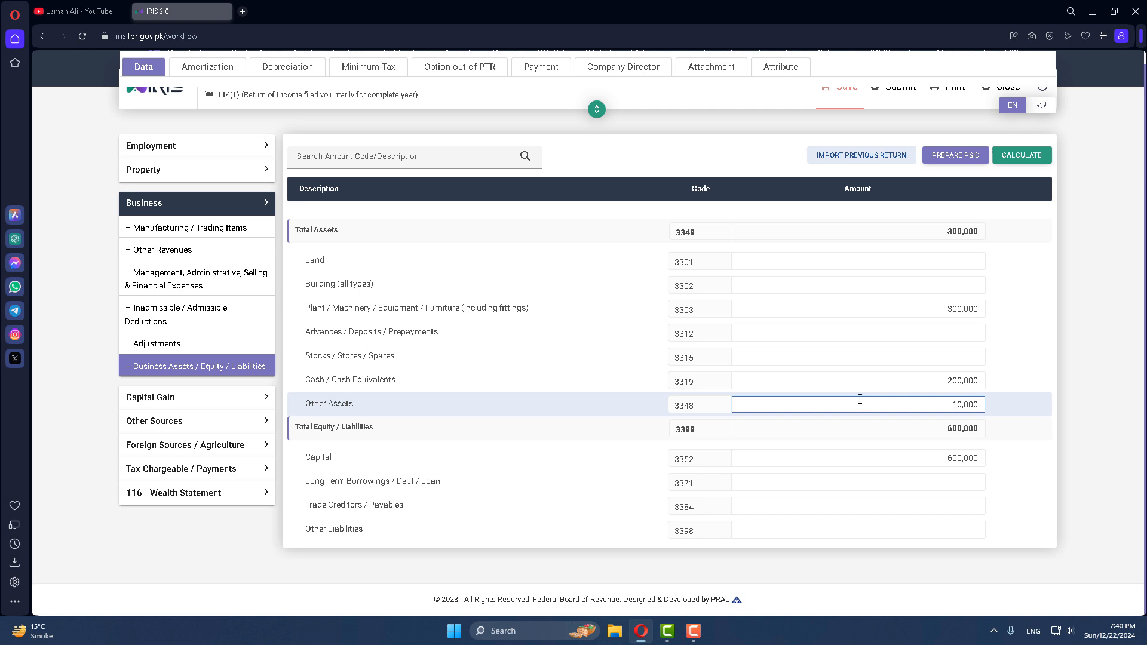
type("0")
left_click(1018, 159)
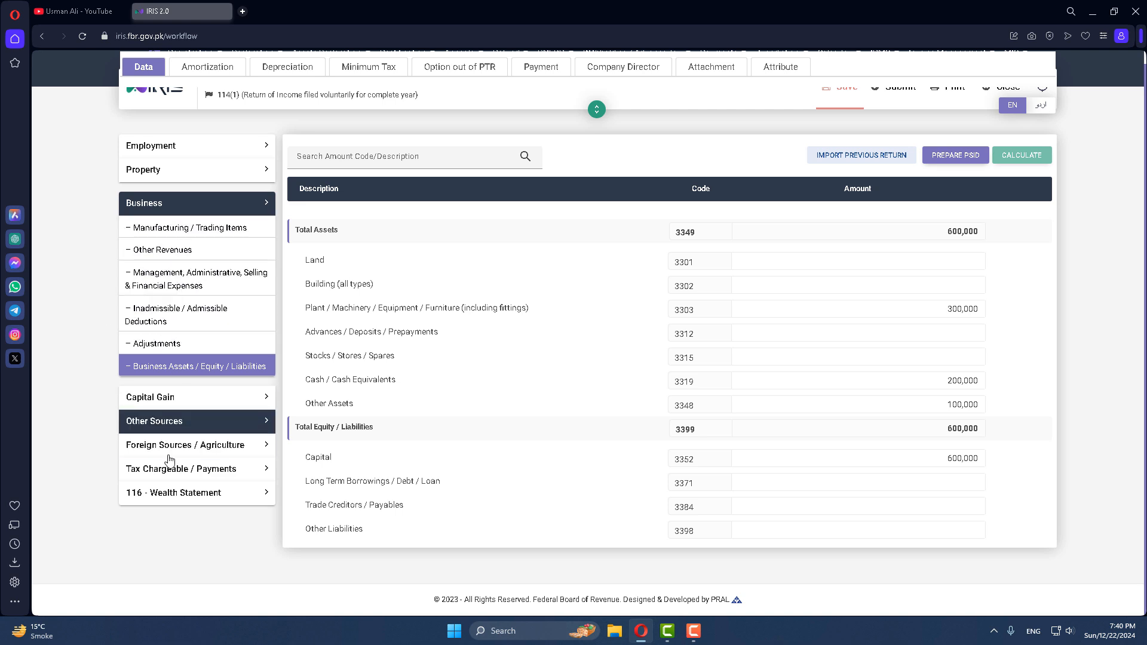
Open the Tax Chargeable/Payments computations table to review it.
left_click(204, 469)
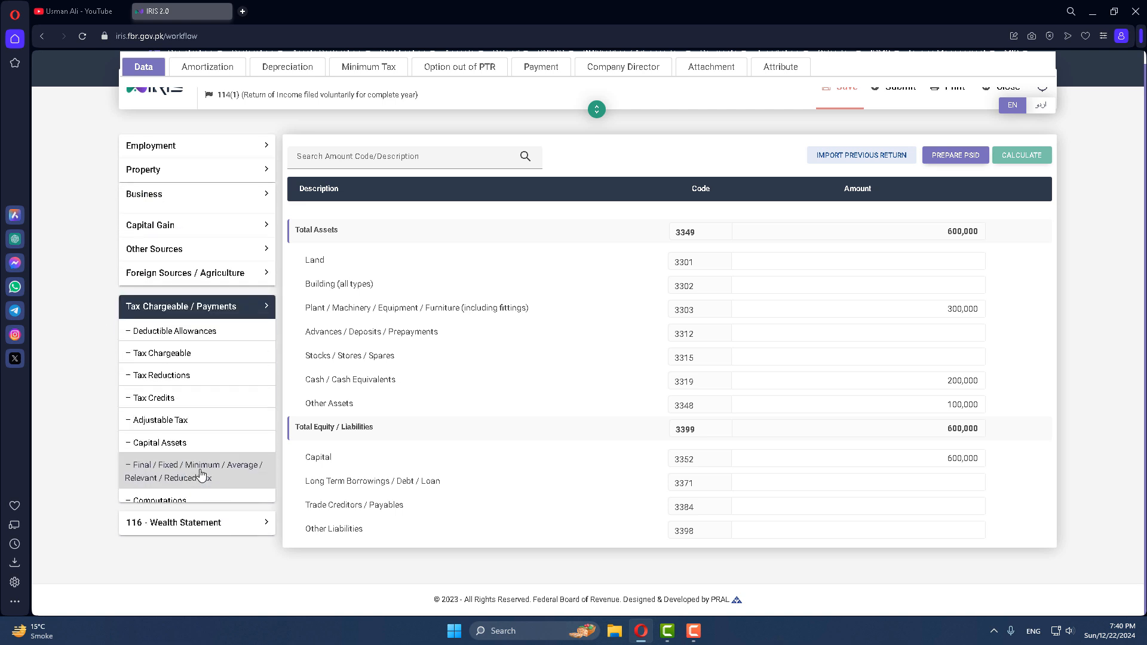
left_click(160, 499)
scroll(960, 450, "down", 15)
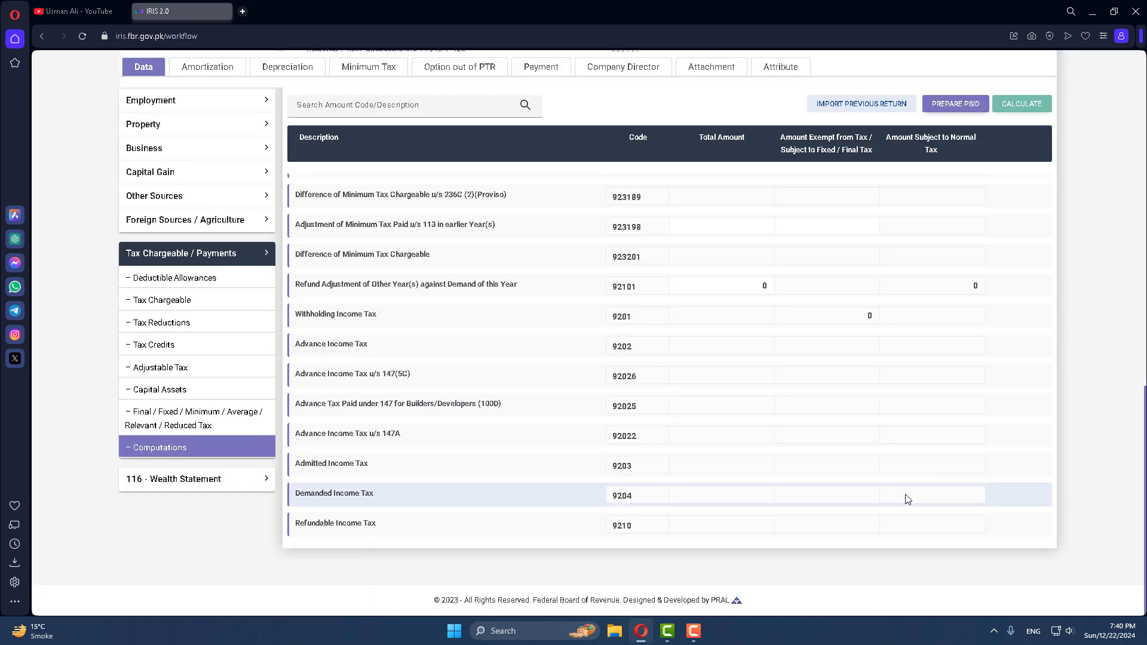
scroll(916, 384, "up", 2)
scroll(236, 370, "up", 3)
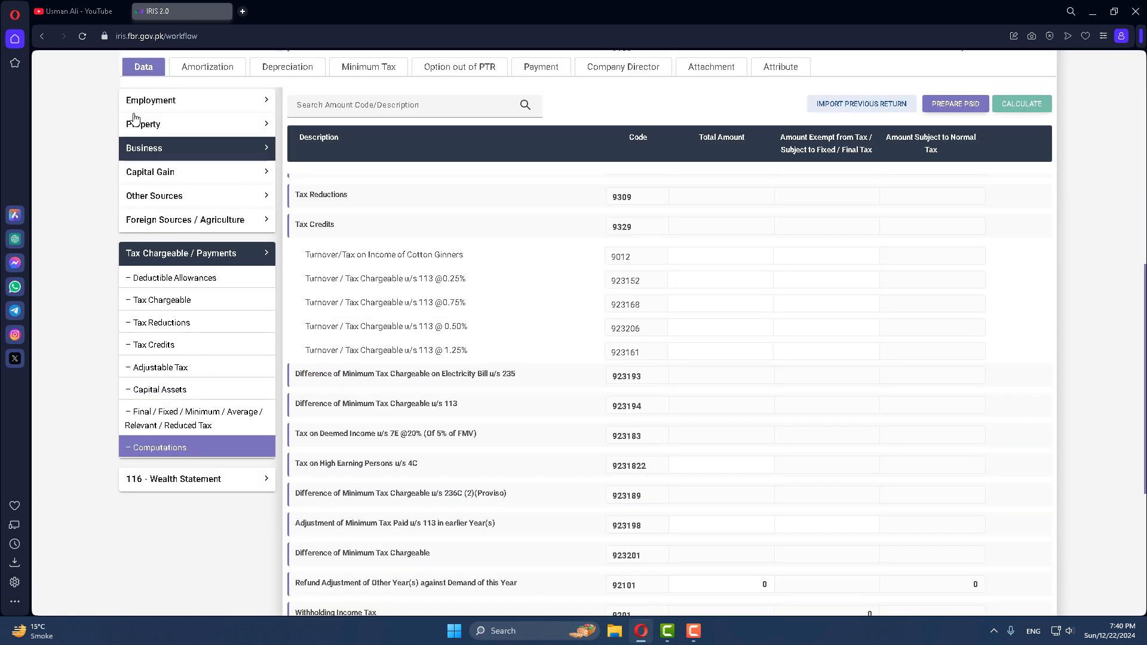
Review the 1,500,000 Others revenue and the Other Indirect Expenses amount under Business.
left_click(156, 149)
left_click(162, 205)
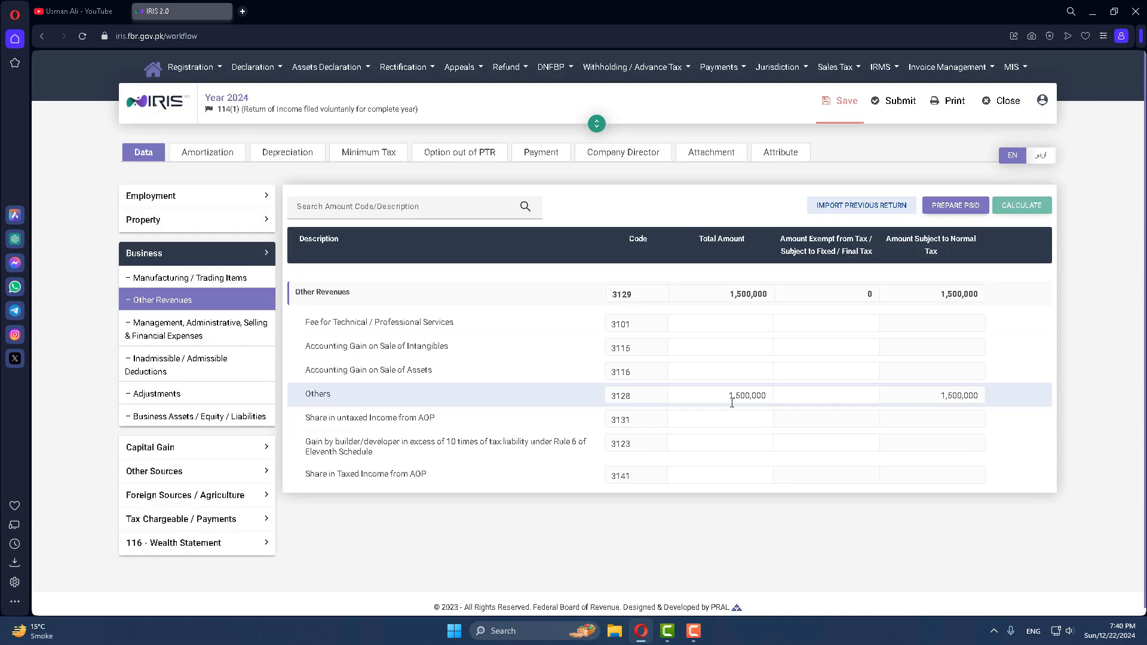
left_click(721, 398)
left_click(236, 330)
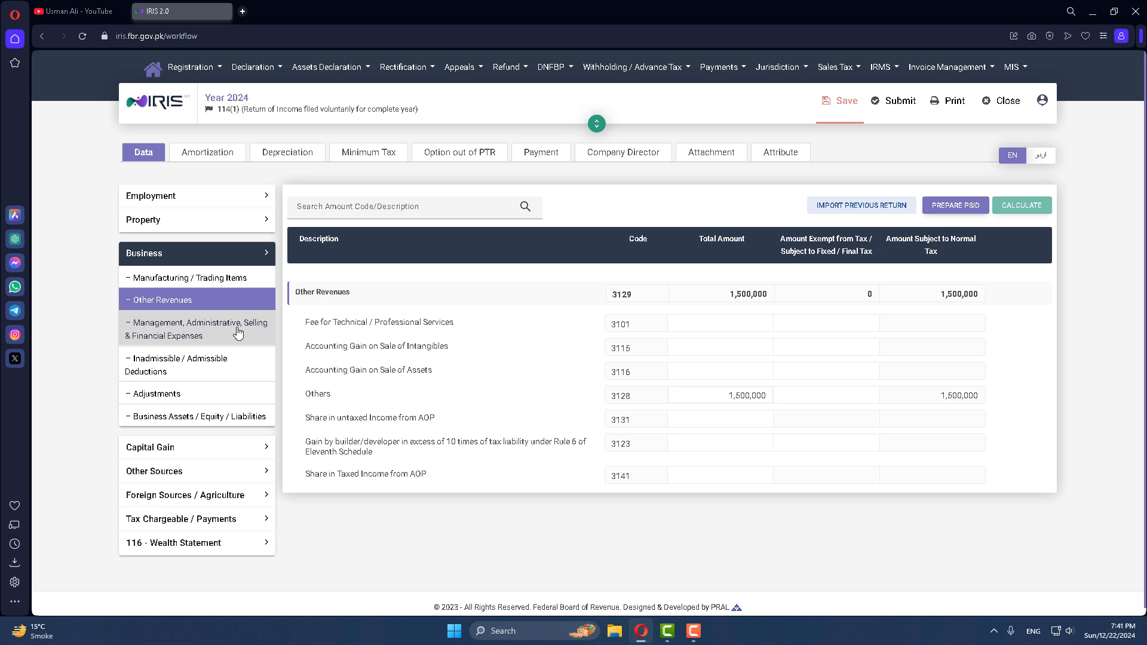
scroll(800, 434, "down", 5)
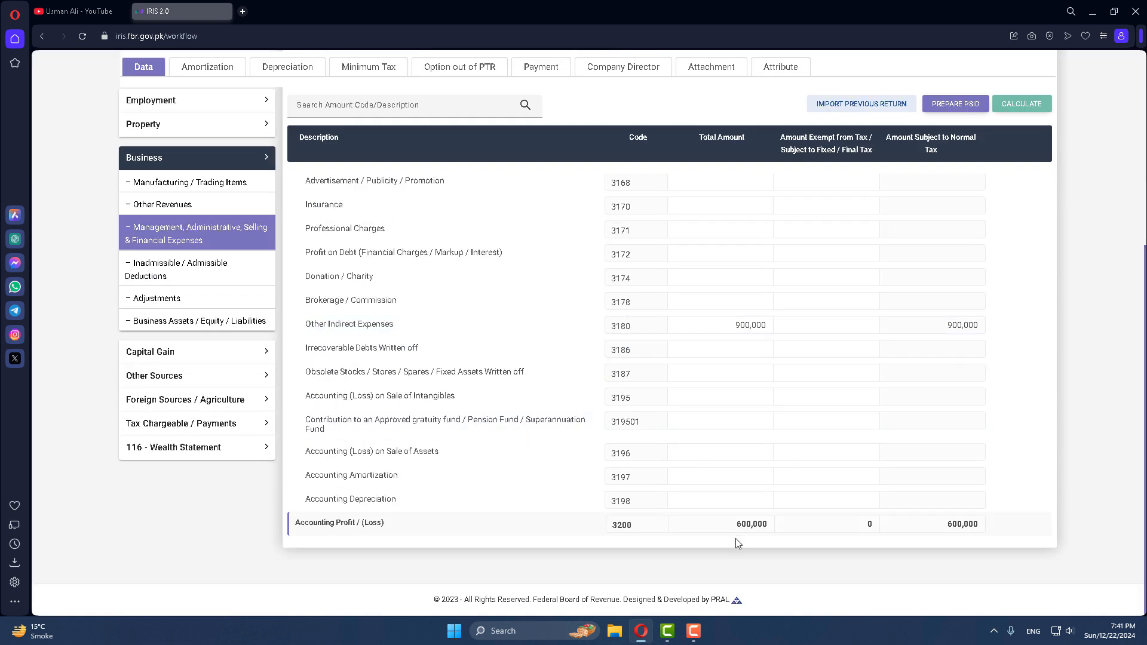
left_click(738, 325)
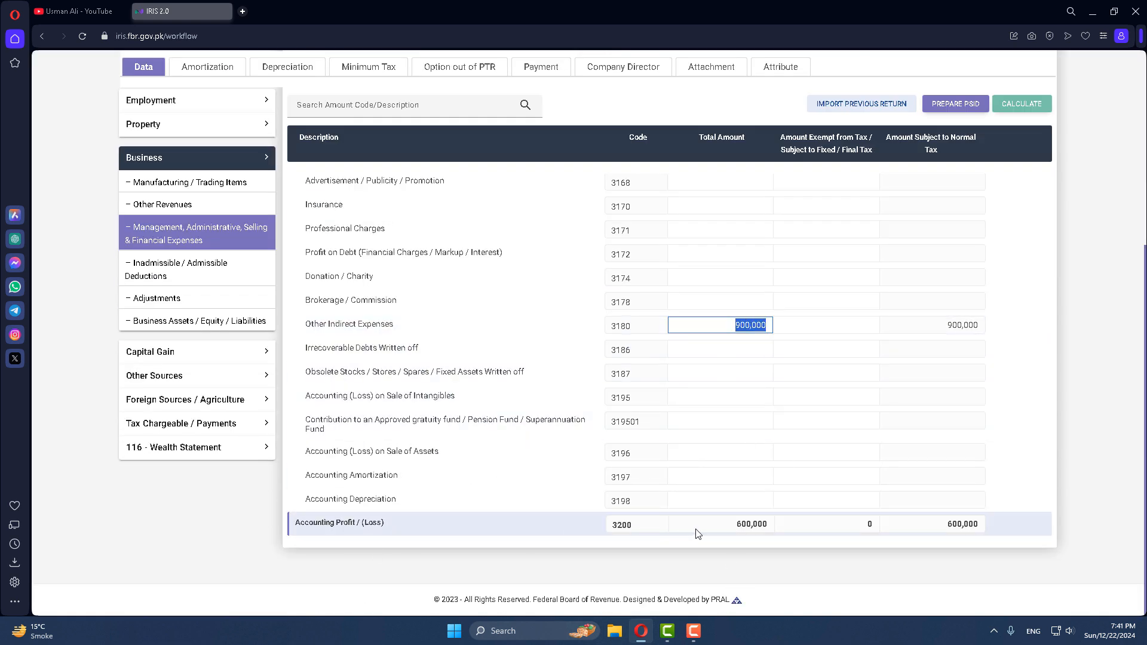
Copy the 600,000 Accounting Profit figure and collapse the Business section.
left_click(773, 527)
double_click(772, 526)
left_click(751, 526)
scroll(729, 532, "up", 5)
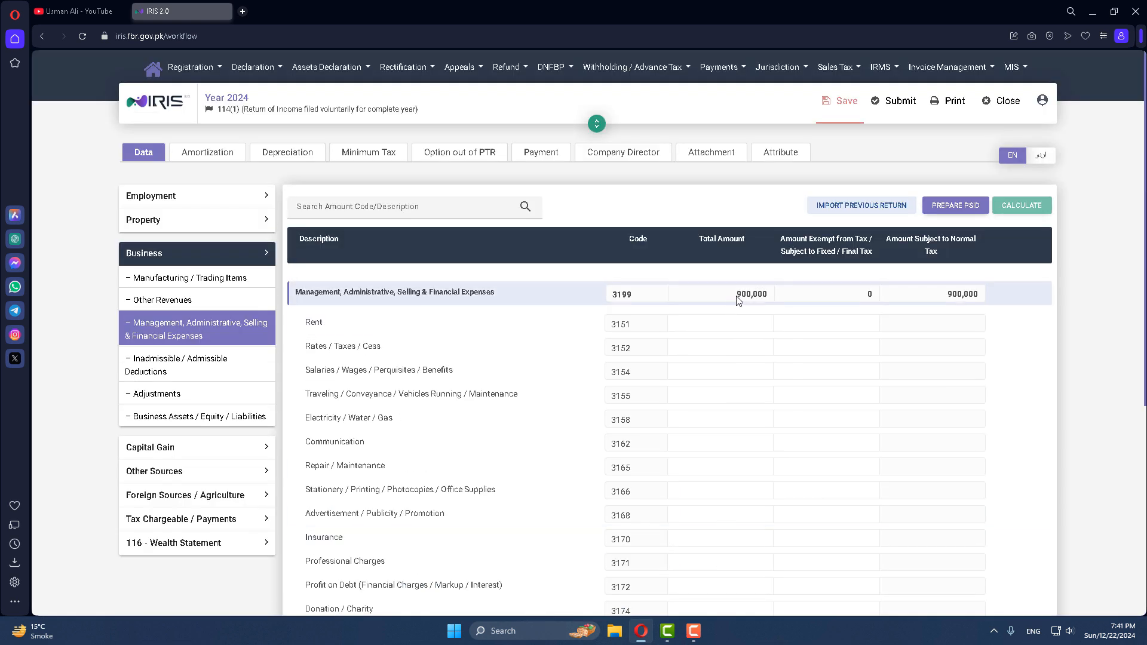
scroll(687, 341, "down", 5)
scroll(686, 342, "down", 2)
double_click(750, 524)
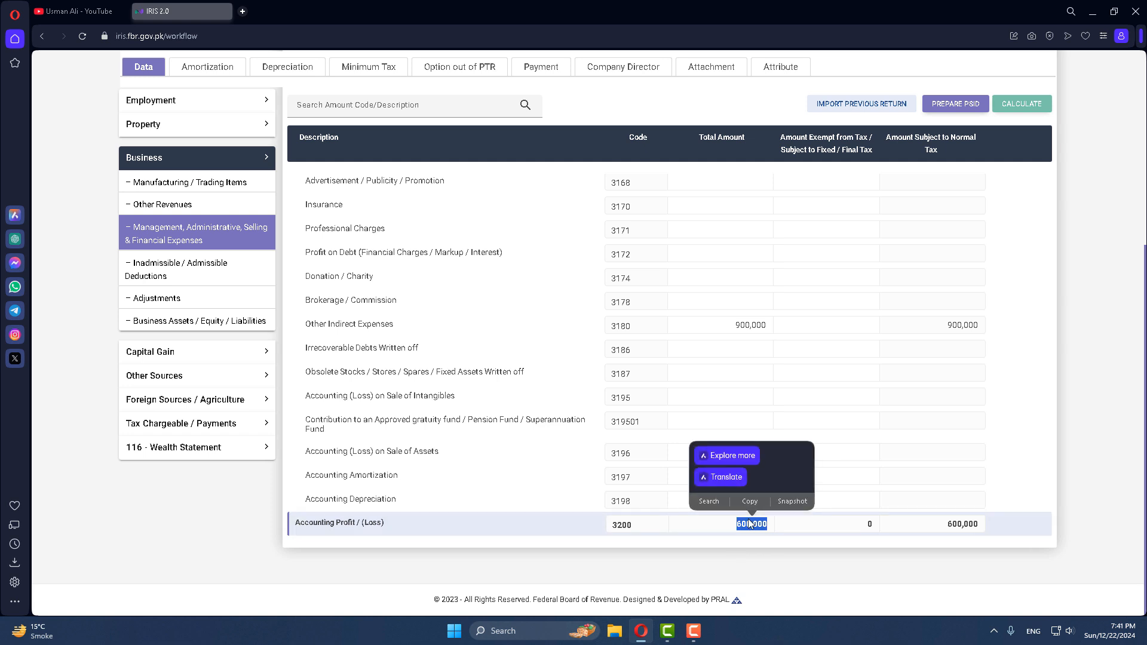
right_click(751, 524)
left_click(770, 398)
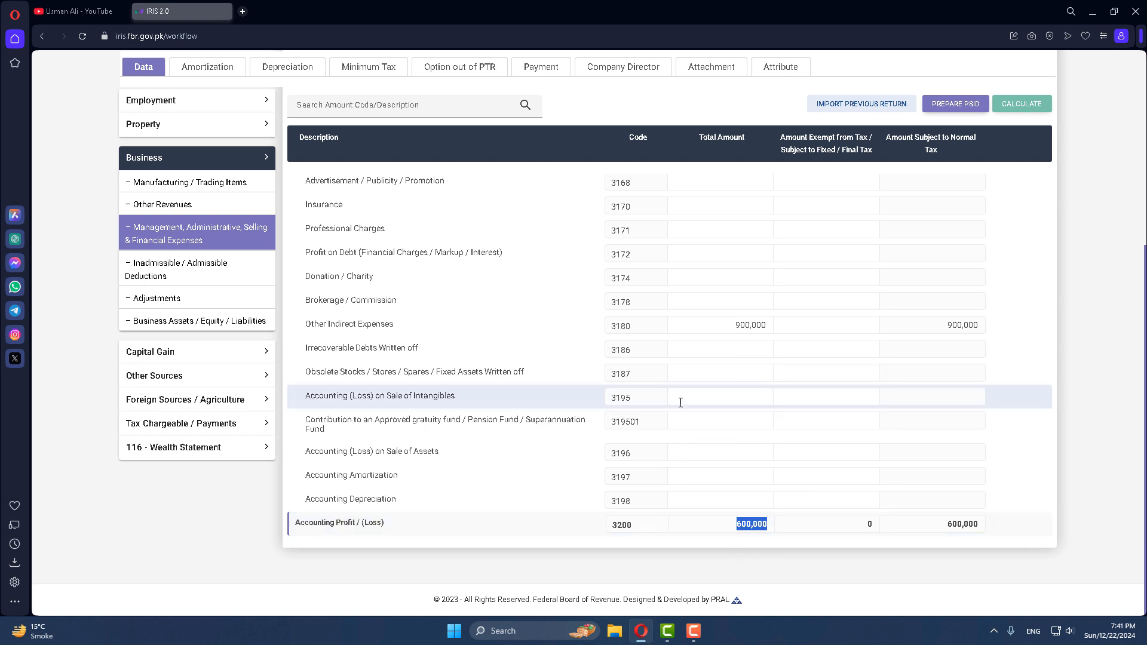
left_click(200, 163)
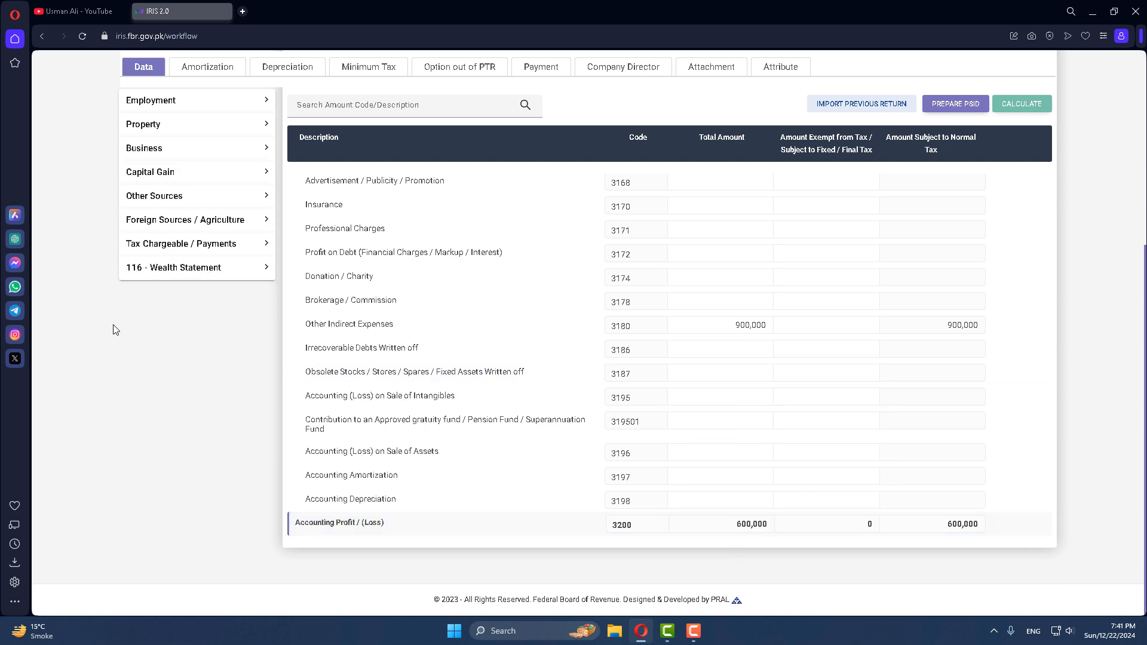
Paste 600,000 into normal-tax income (7031) in Reconciliation of Net Assets and recalculate.
left_click(199, 267)
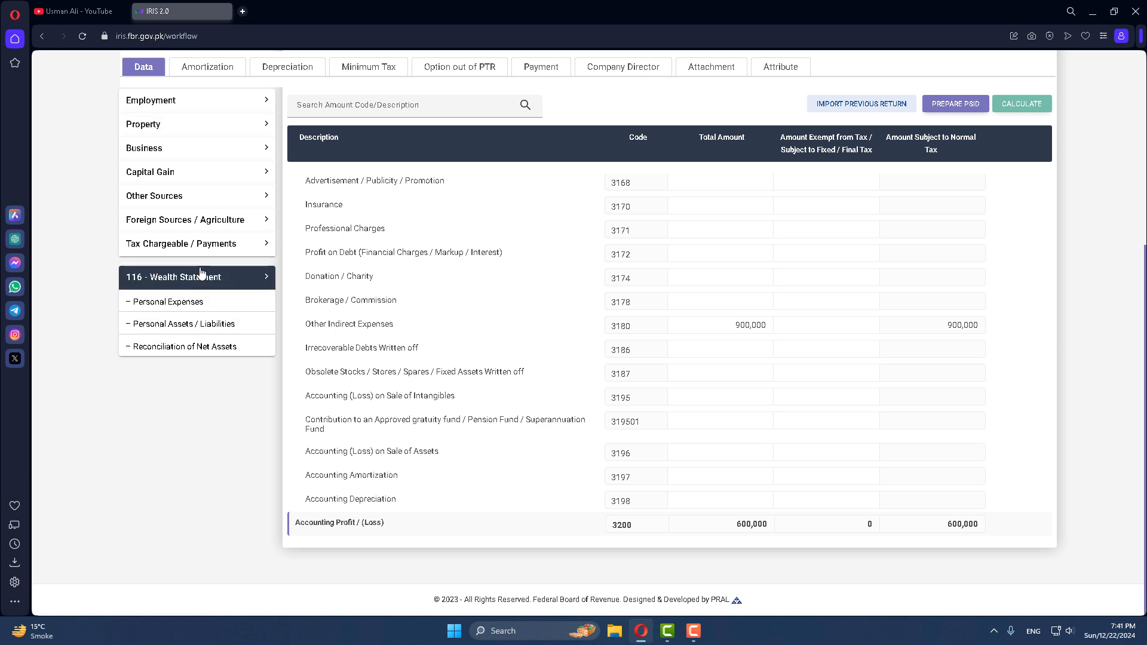
left_click(177, 346)
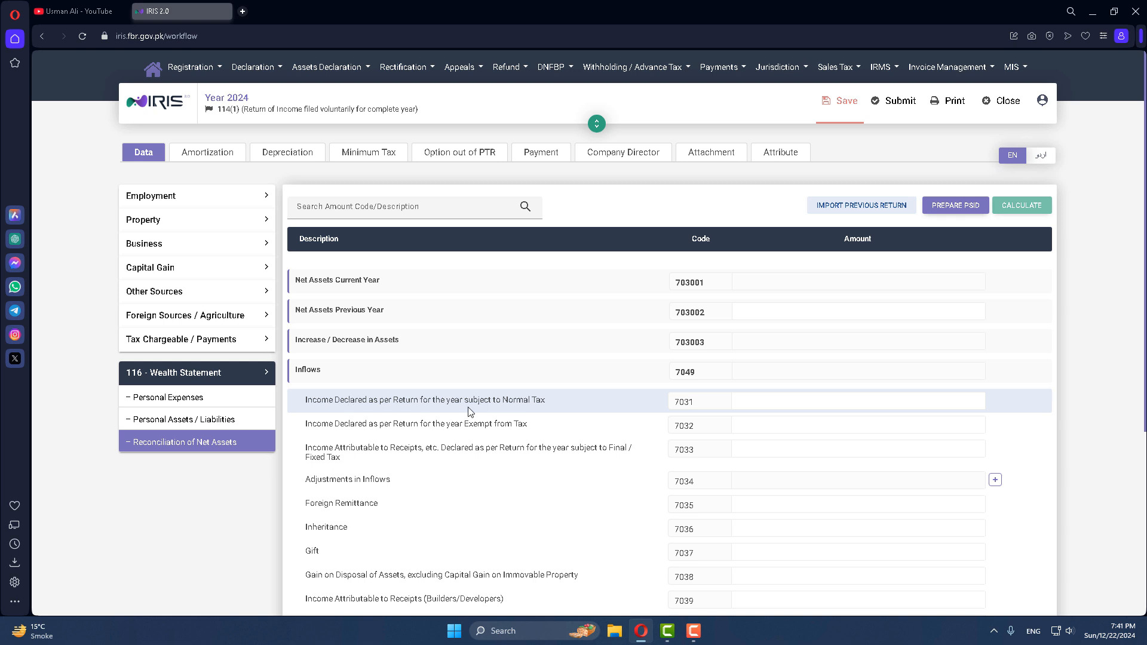
left_click(847, 395)
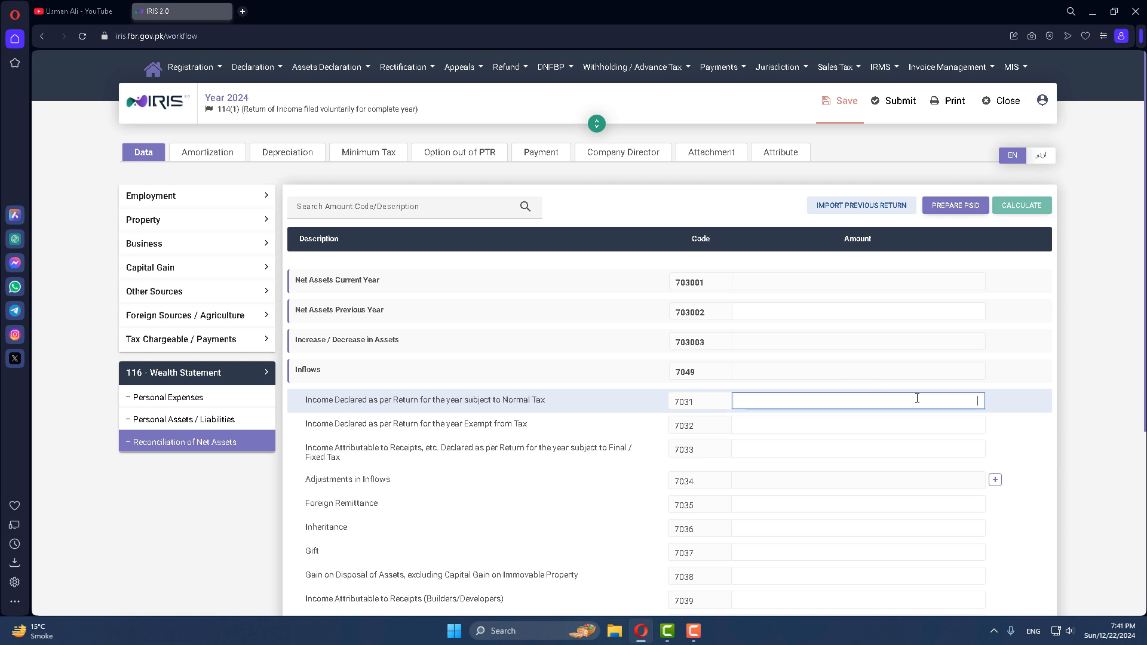
right_click(910, 397)
left_click(943, 512)
left_click(1021, 205)
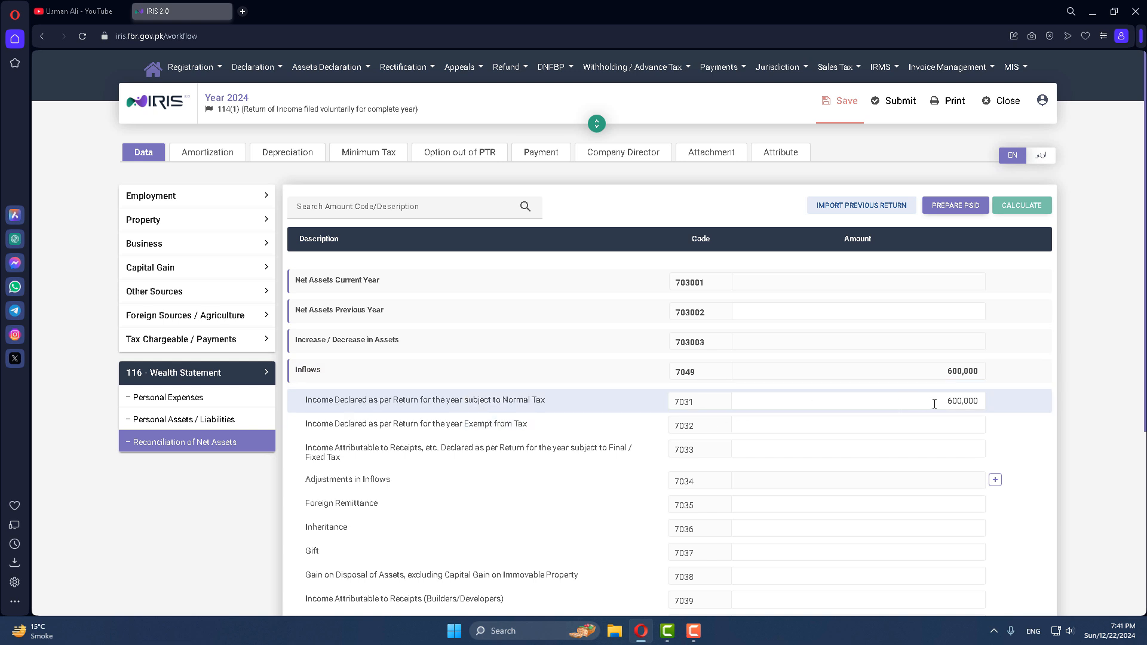
Enter 2,000,000 as Foreign Remittance (7035) and recalculate.
scroll(133, 573, "down", 3)
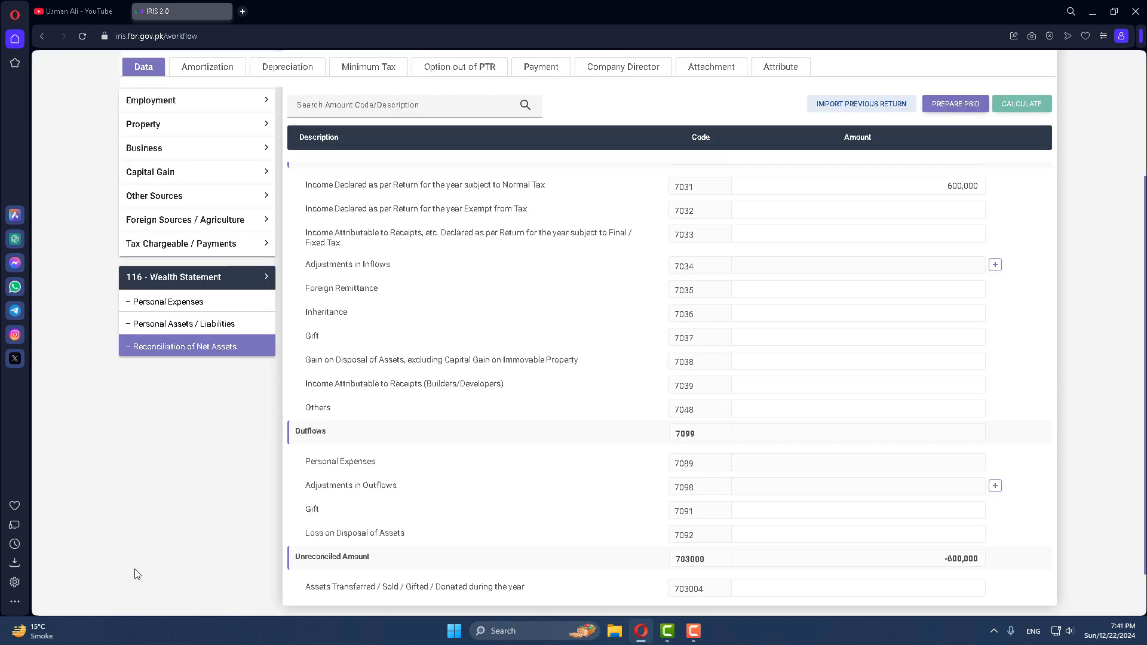
scroll(123, 519, "up", 2)
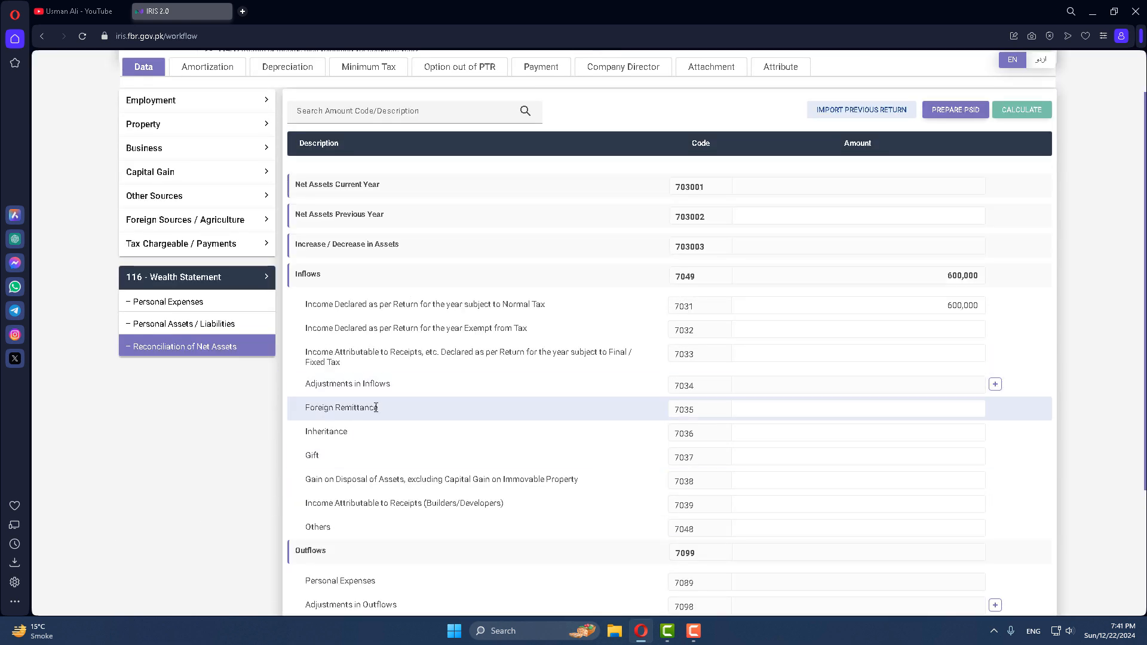
left_click(893, 405)
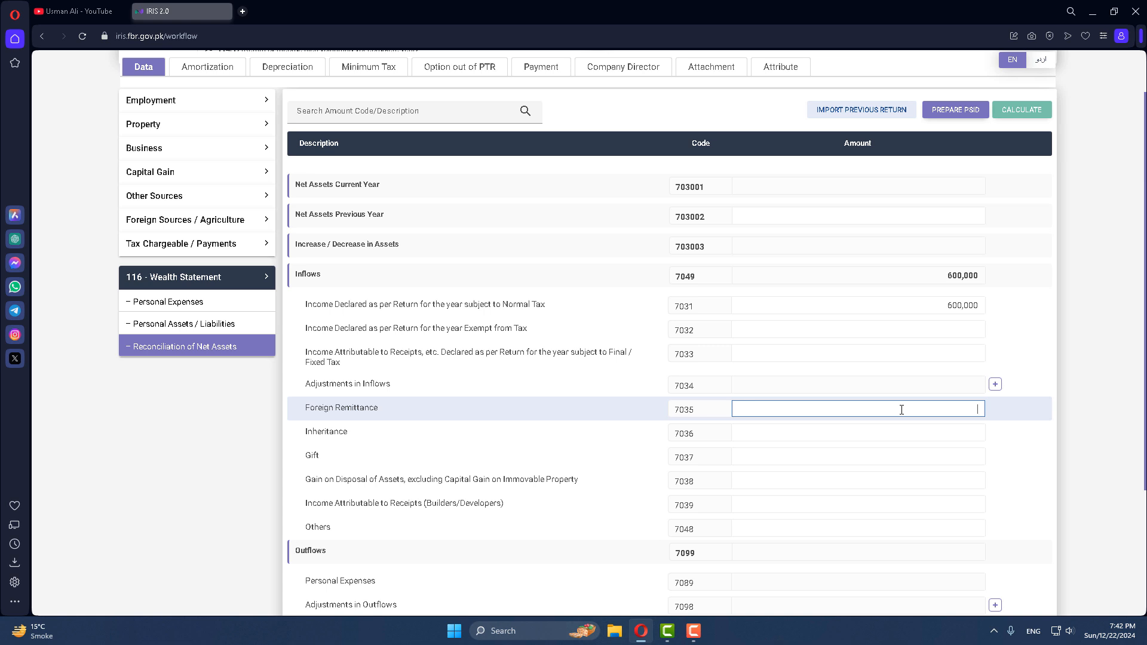
type("2000000")
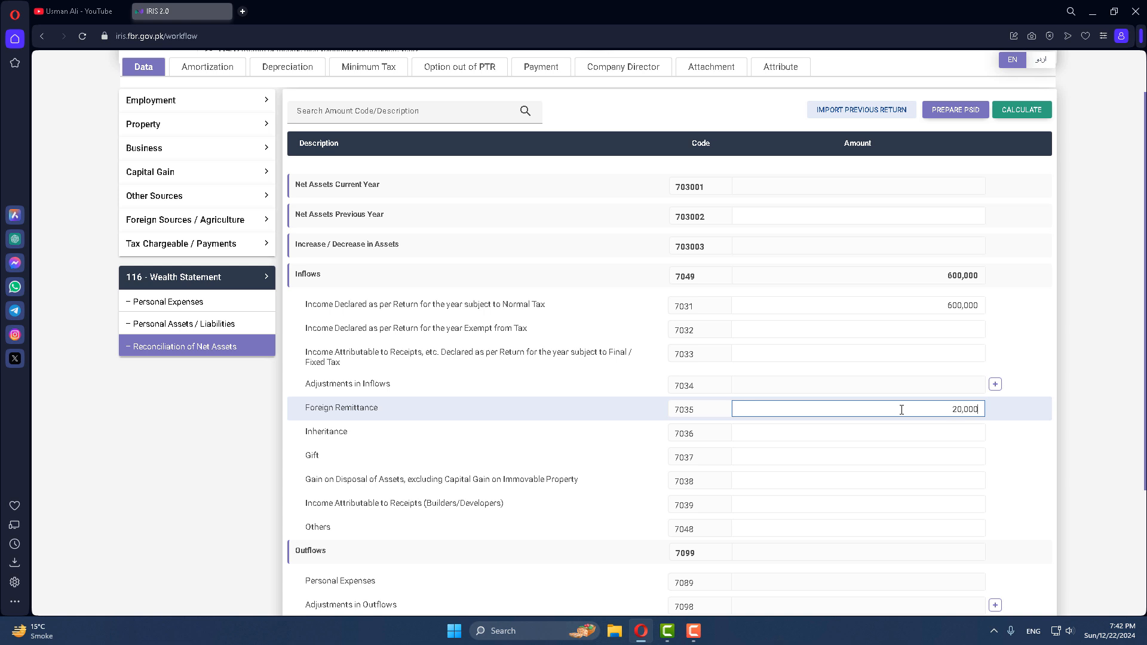
left_click(1022, 113)
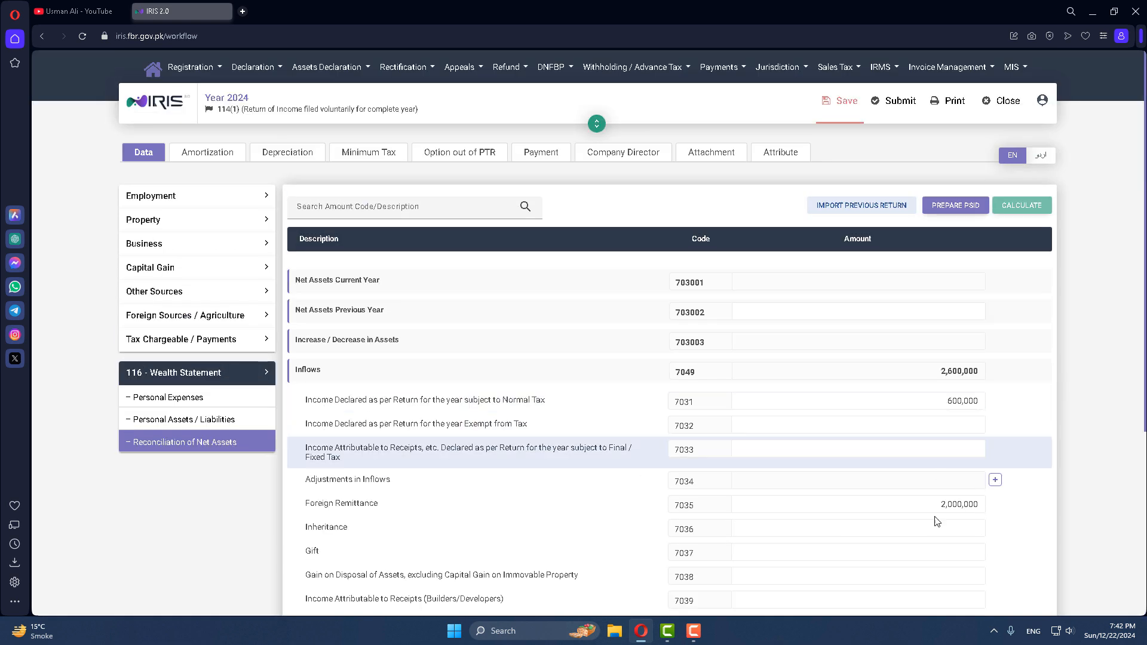
scroll(1015, 537, "down", 5)
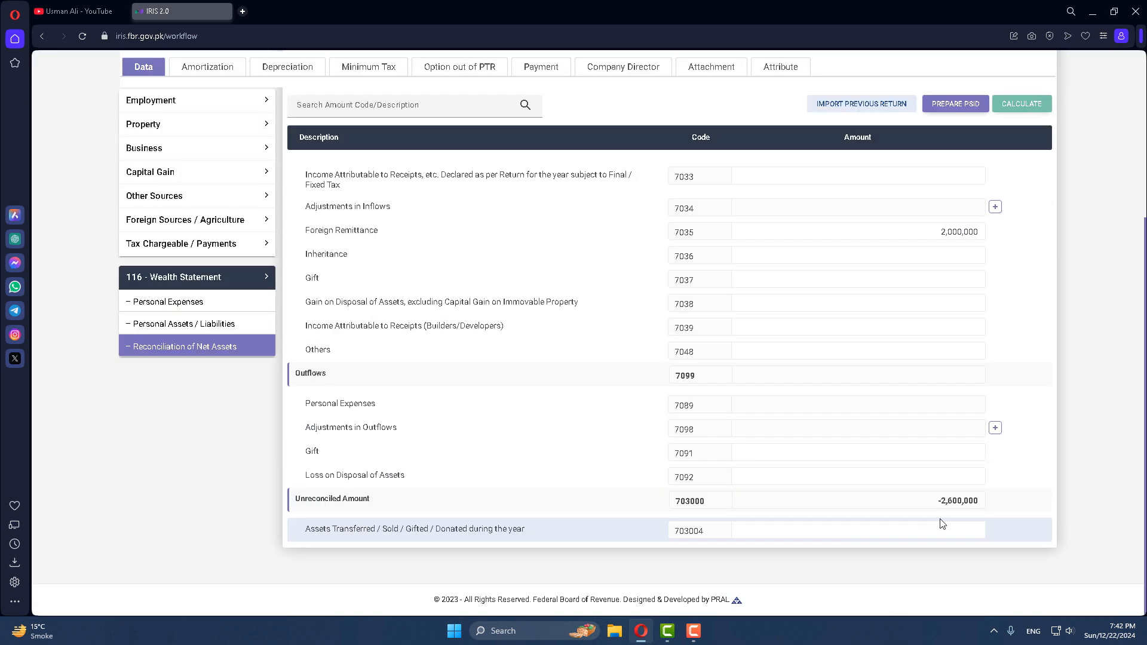
Set Other Personal/Household Expenses (7087) to 900,000, replacing an initial 400,000, and recalculate.
left_click(203, 300)
scroll(754, 476, "down", 2)
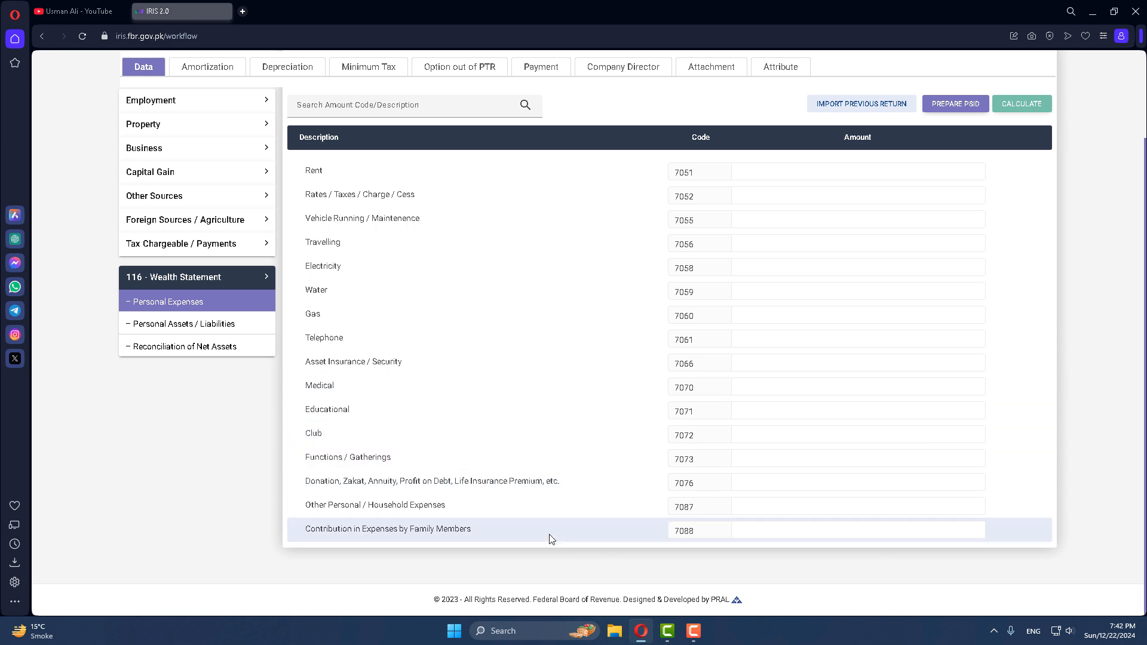
left_click(818, 509)
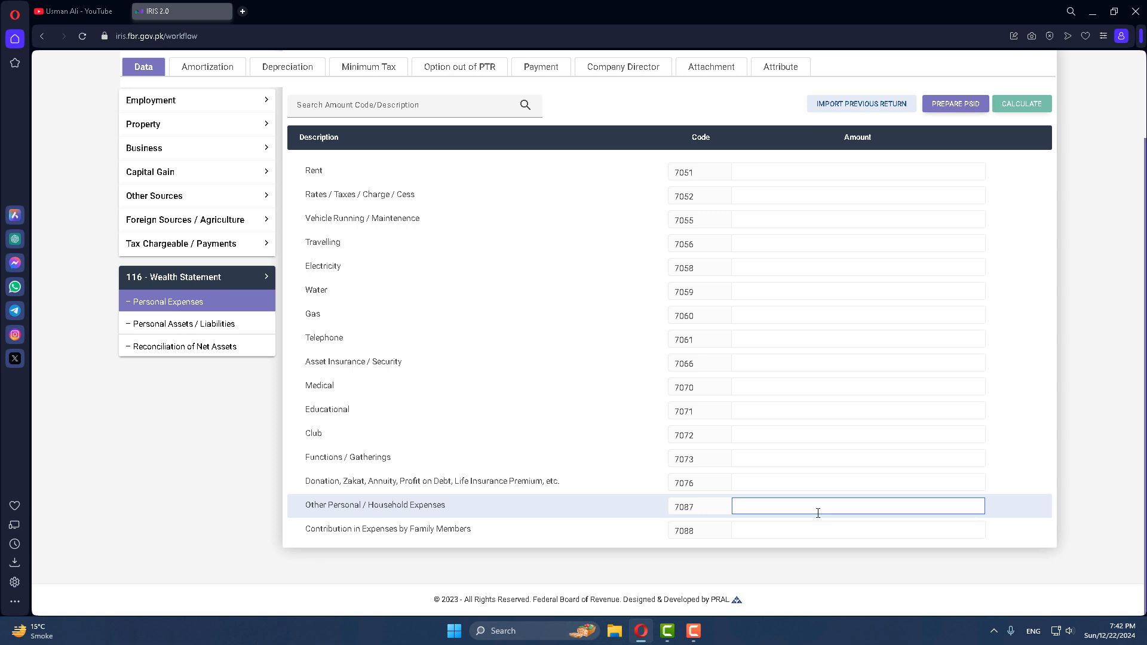
type("4000000")
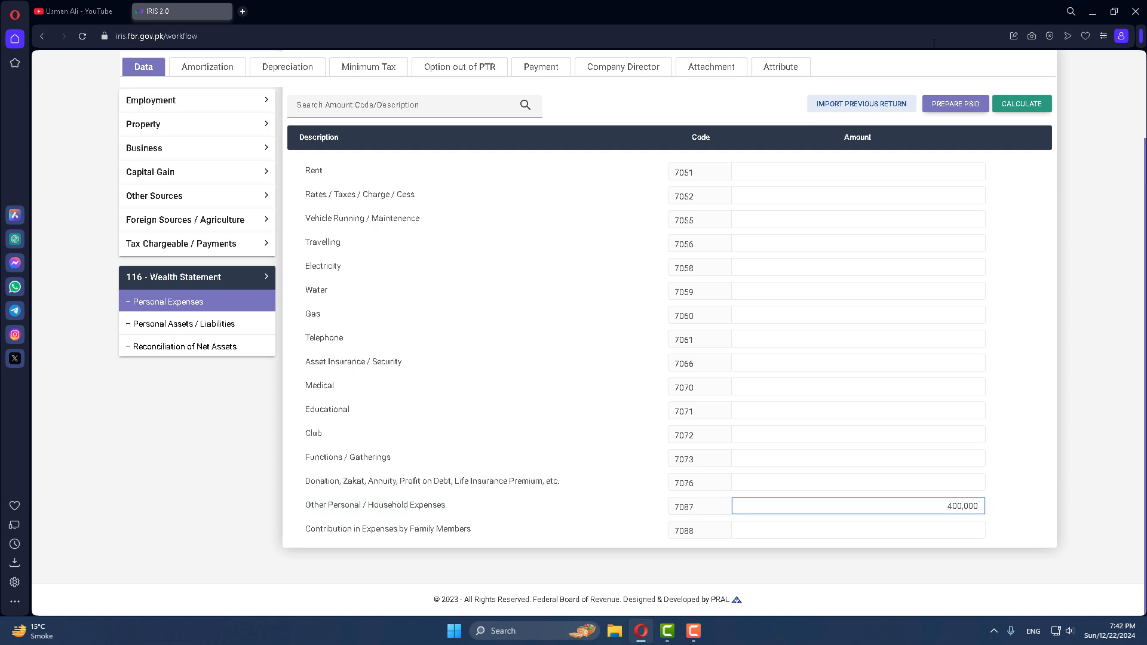
left_click(1021, 103)
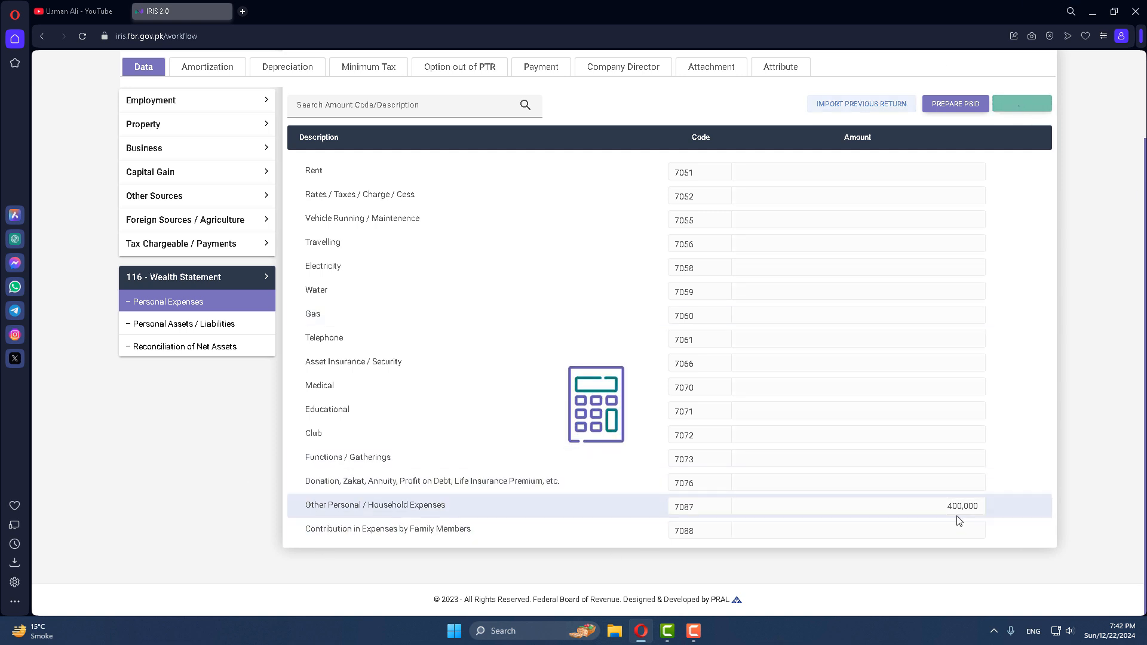
left_click_drag(941, 505, 1004, 480)
type("900,0")
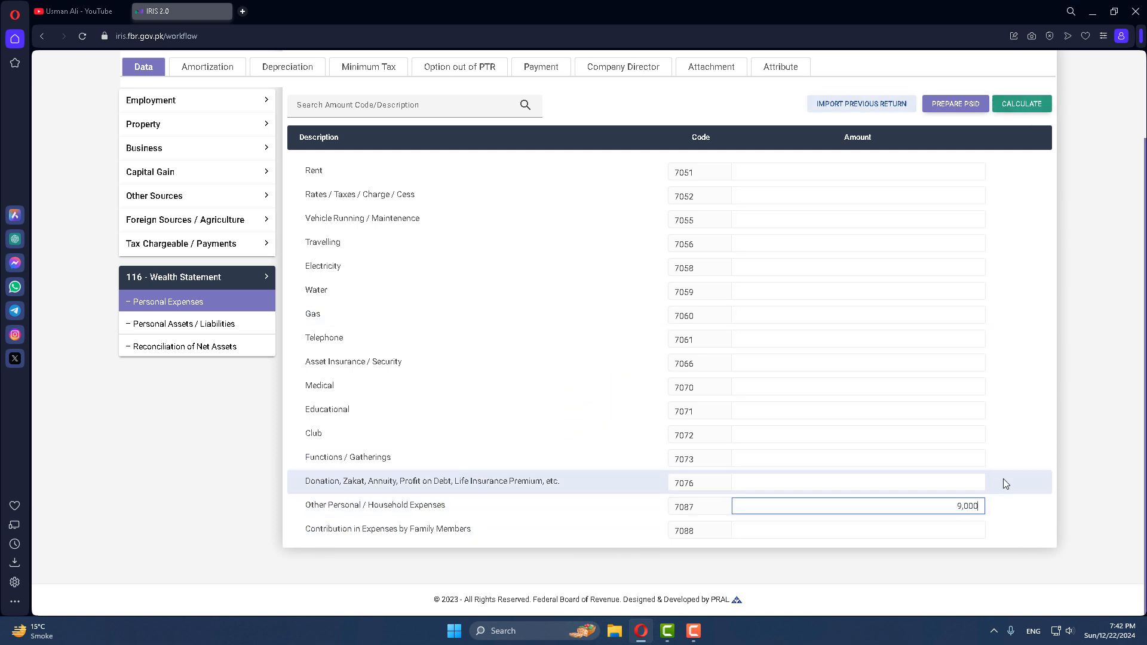
type("00")
left_click(1021, 104)
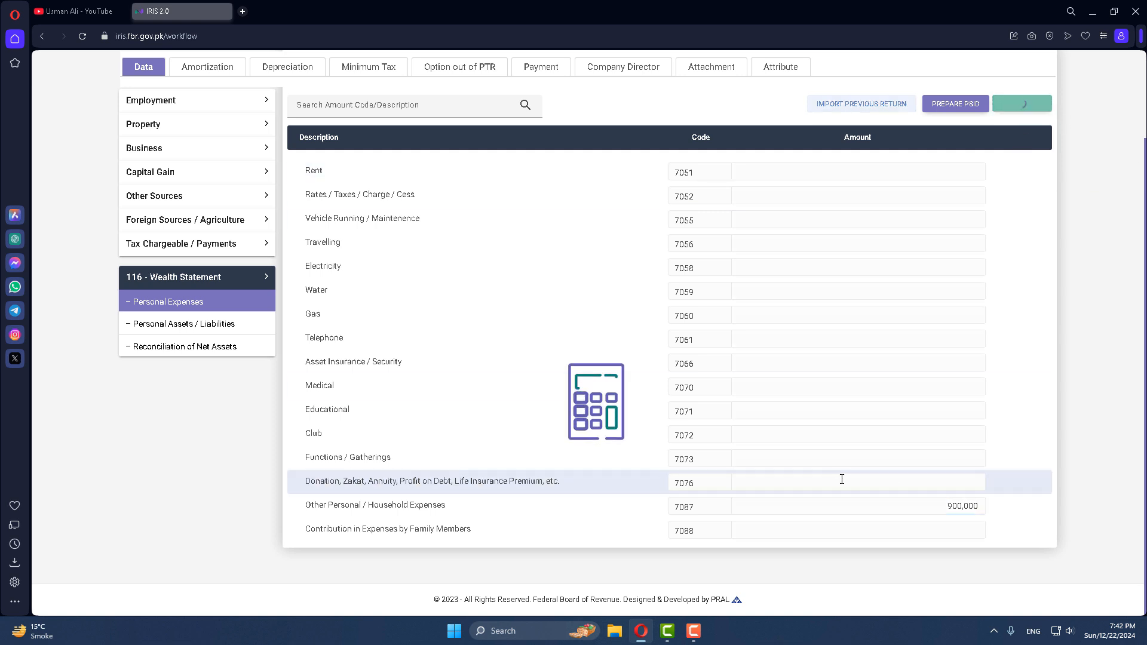
Select the unreconciled 1,700,000 figure on the Reconciliation of Net Assets page.
left_click(173, 347)
scroll(1074, 429, "down", 2)
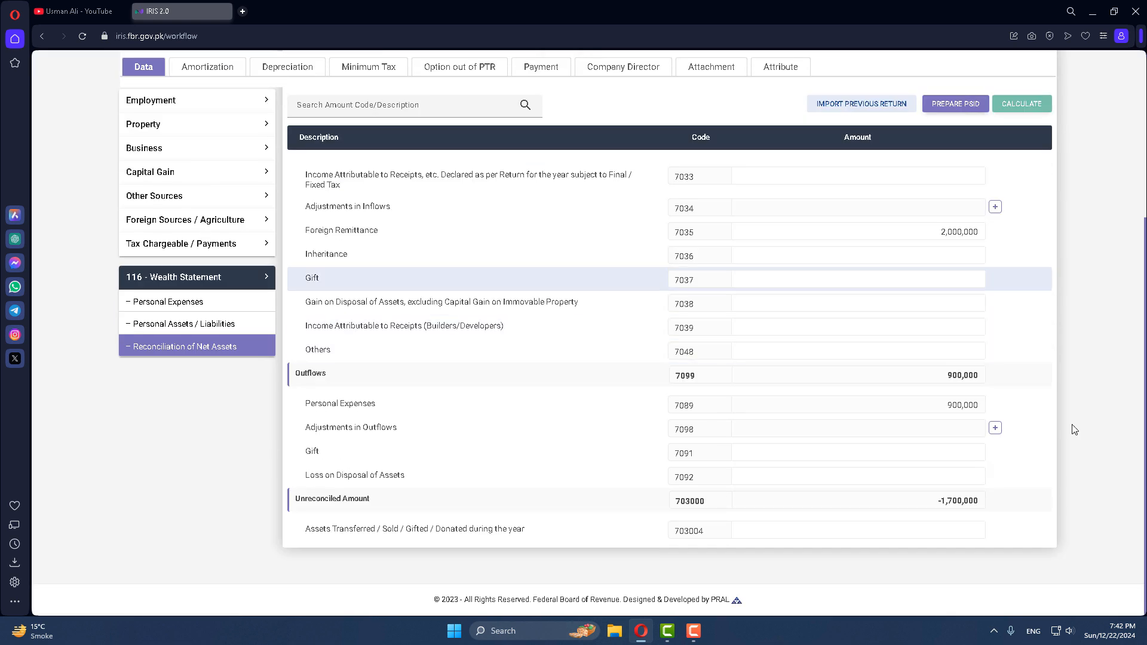
left_click_drag(941, 504, 978, 507)
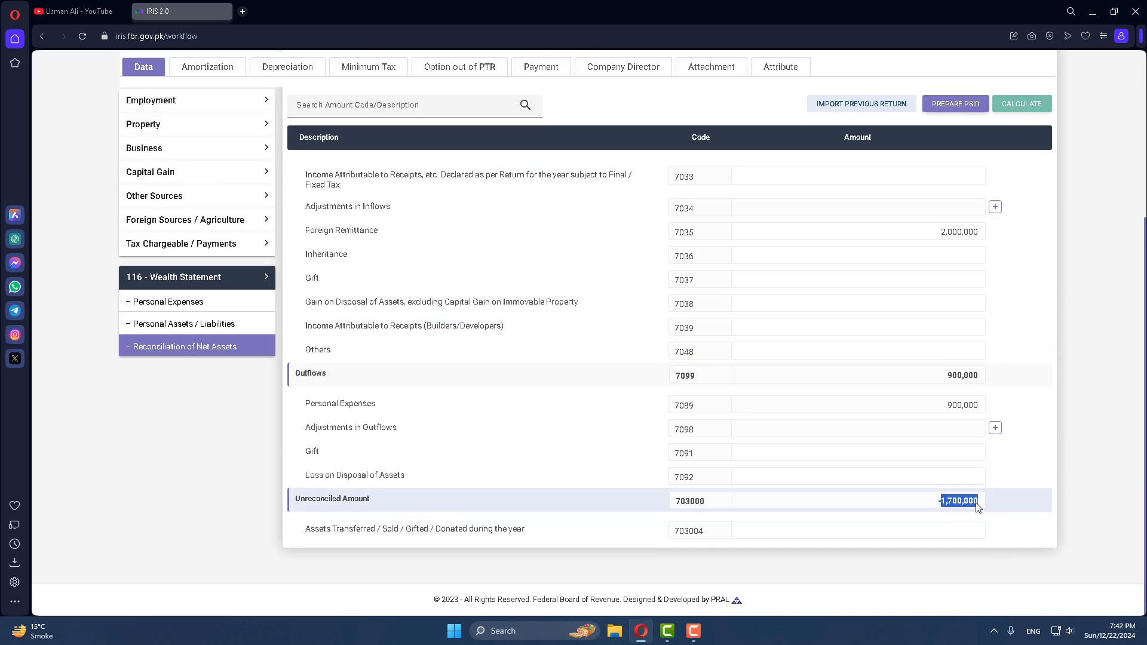
double_click(976, 504)
key("ctrl+c")
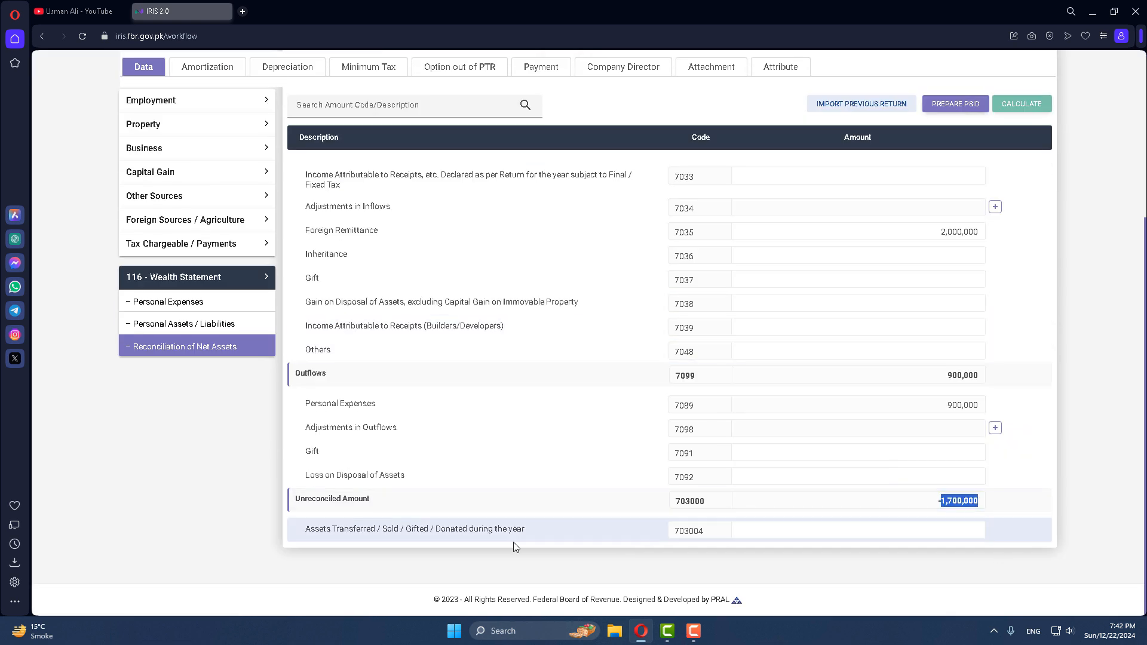
left_click(173, 326)
Paste 1,700,000 into Cash (Non-Business) 7012 and recalculate the return totals.
scroll(440, 401, "down", 5)
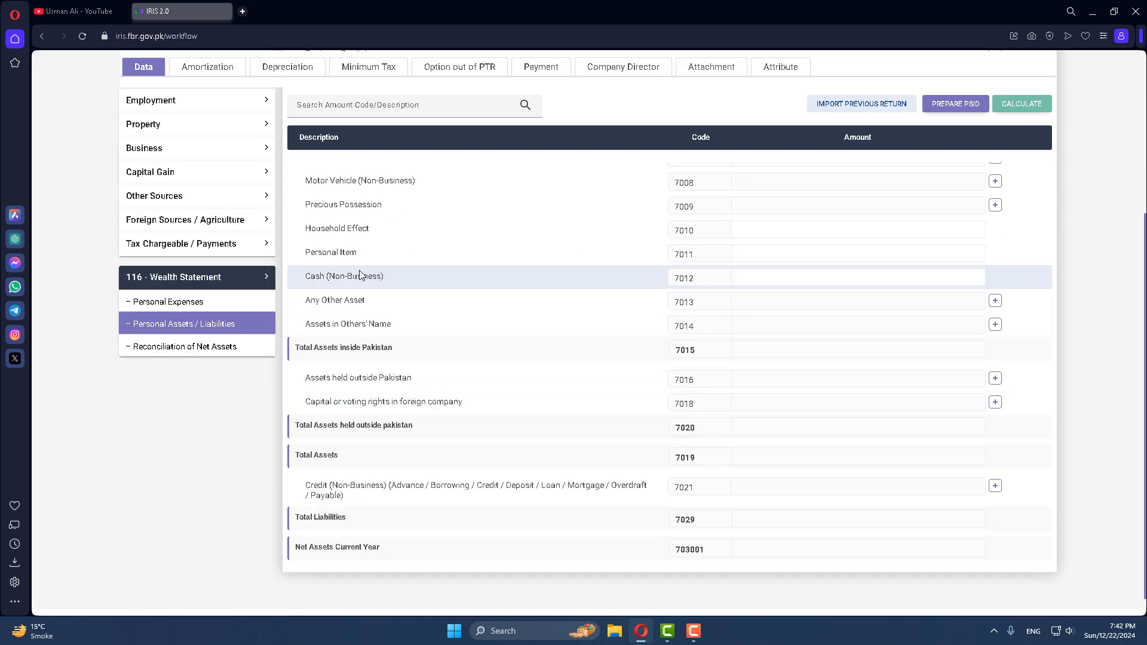
left_click(839, 281)
key("ctrl+v")
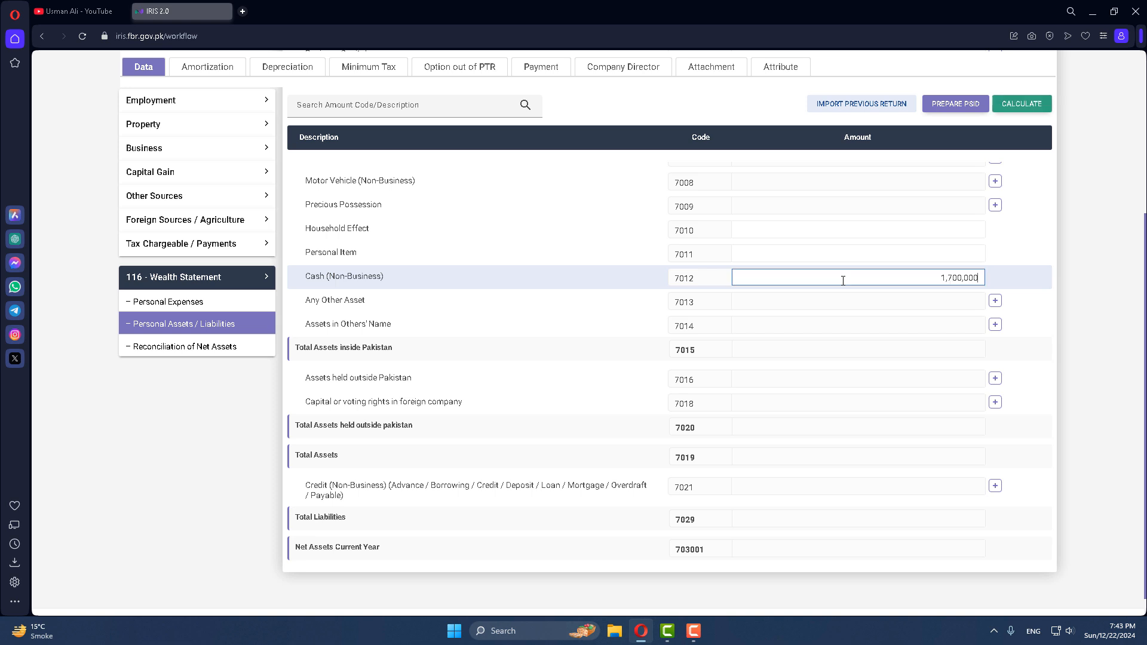
left_click(1021, 104)
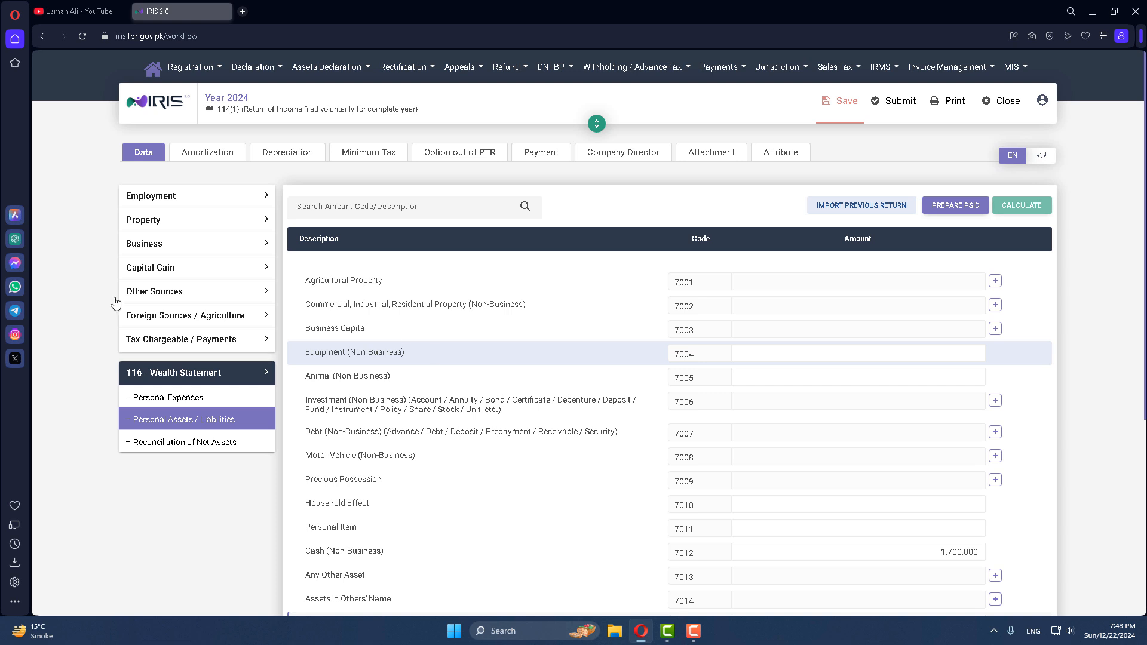
Add a commercial property entry 'Shop No.25', measuring 1 Marla, Khewat No./25, district Faisalabad.
left_click(994, 305)
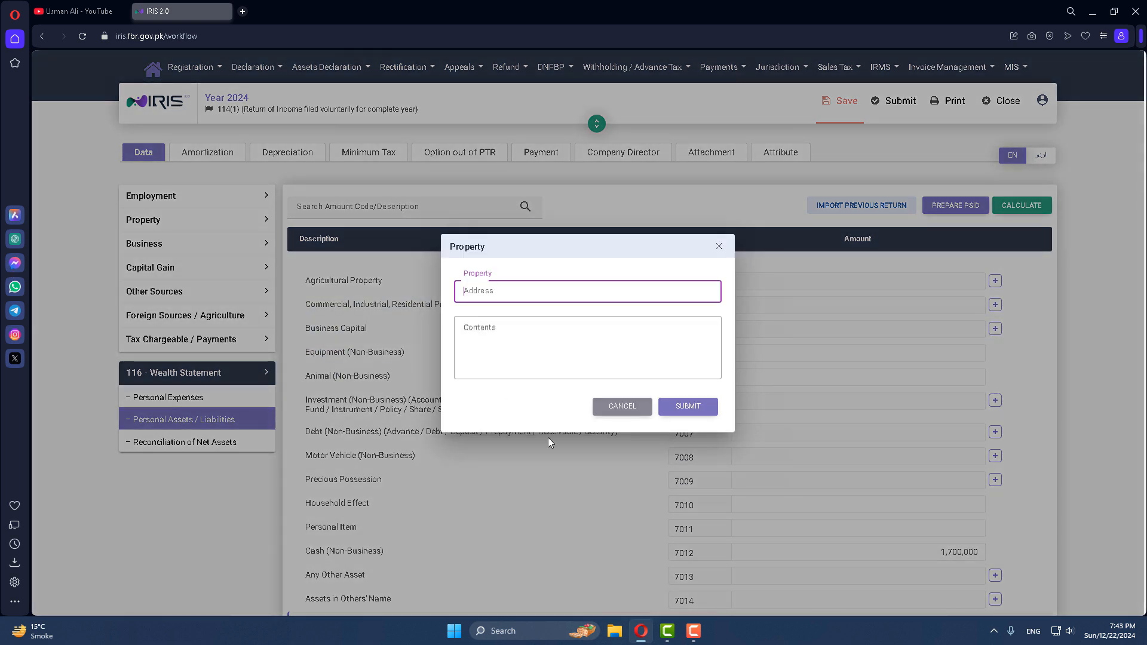
type("Shop No.25")
left_click(499, 345)
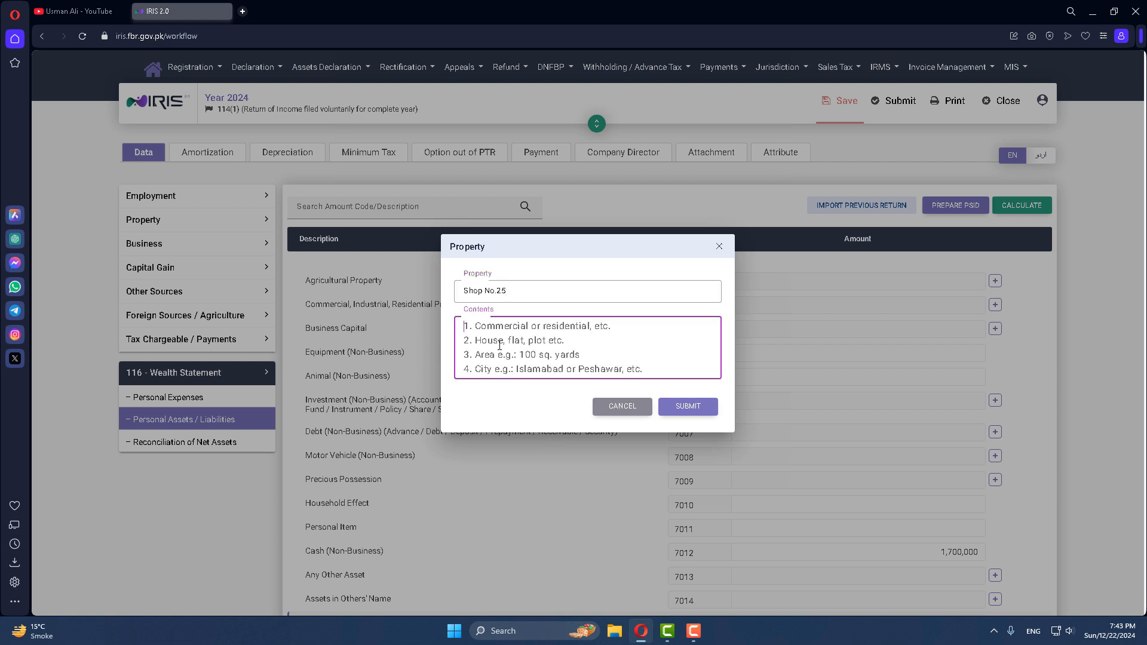
type("Me")
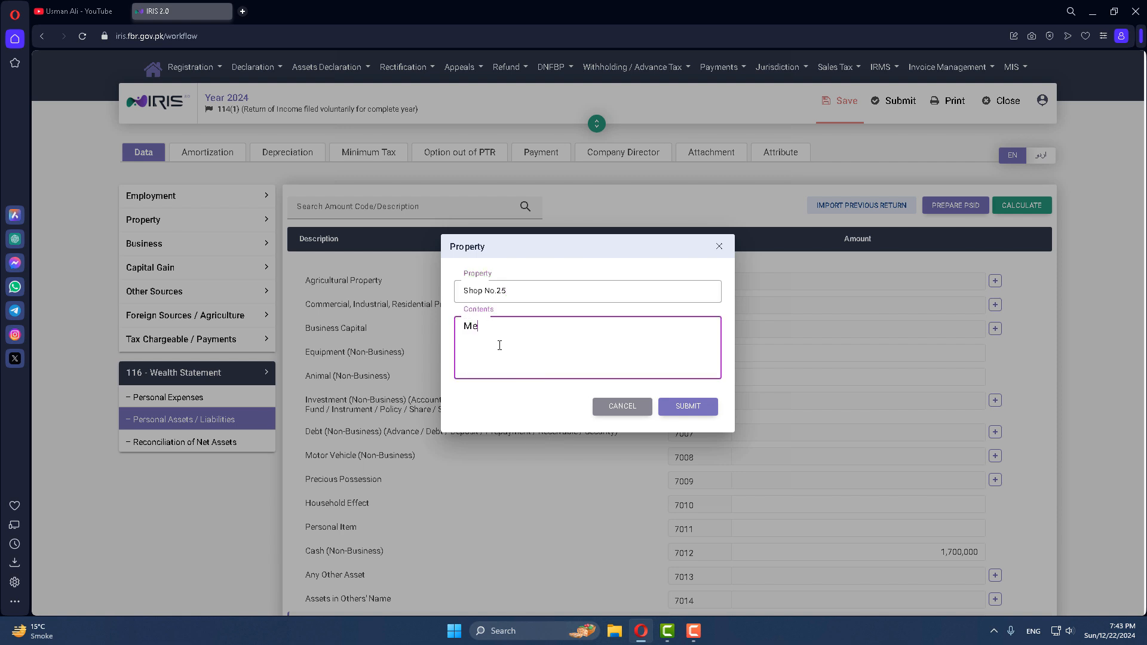
type("asuring 1 Marla, Khw")
key("BackSpace")
type("ewat ")
type("No./")
type("25")
type(", ")
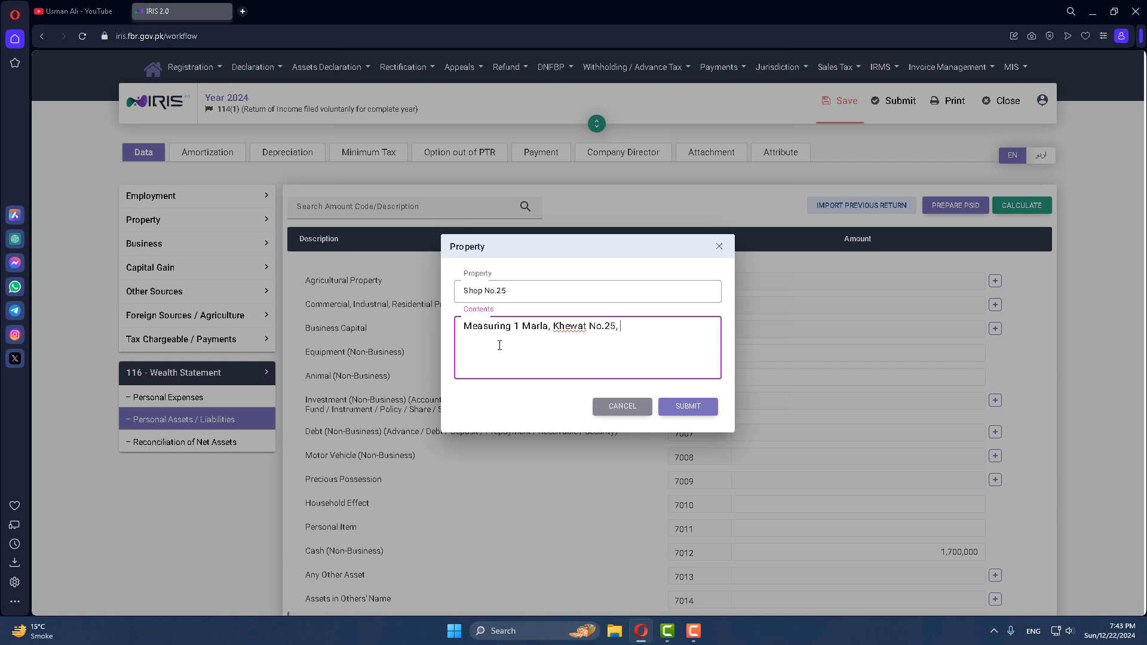
type("Khat")
type("oni no")
type(". 36, chak no.")
type(" 222 rb")
type(", c")
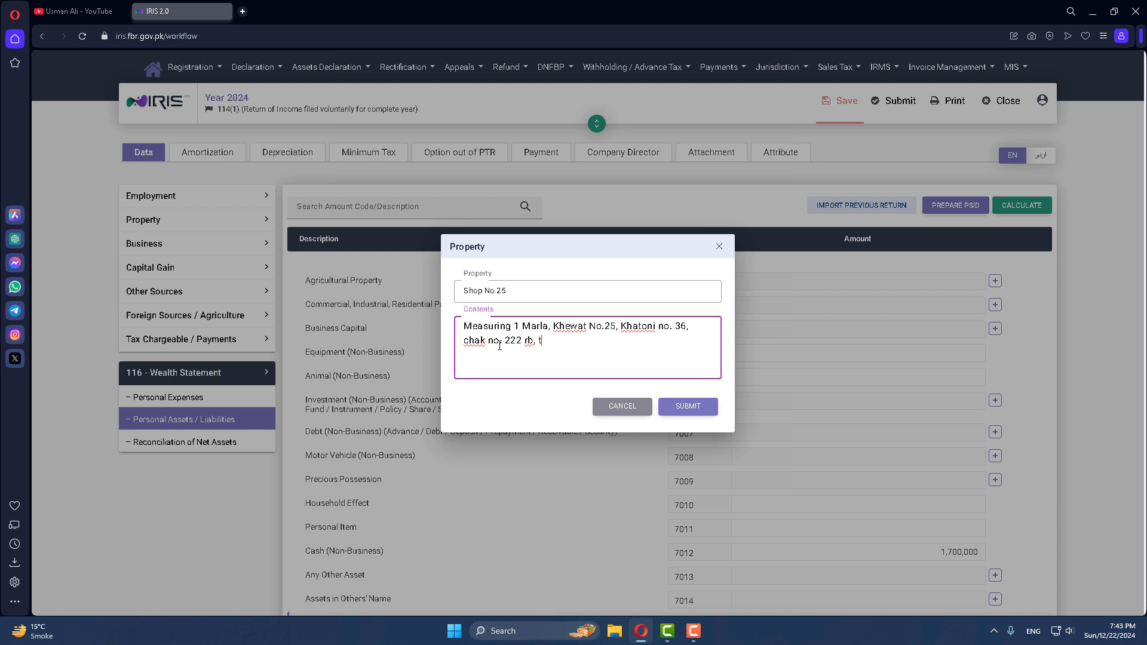
type("hesi")
type("hsi")
type("l city, district faisa")
type("labad.")
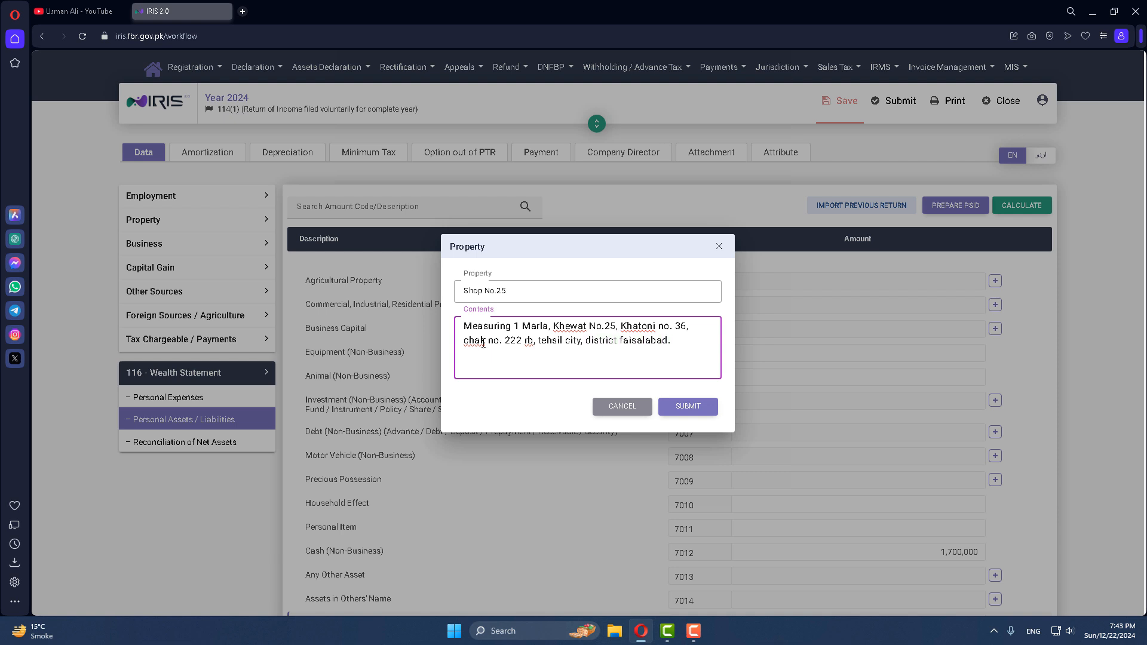
left_click(692, 408)
Enter 2,800,000 as the shop's 7002 amount, correcting 3,000,000, and recalculate totals.
left_click(979, 332)
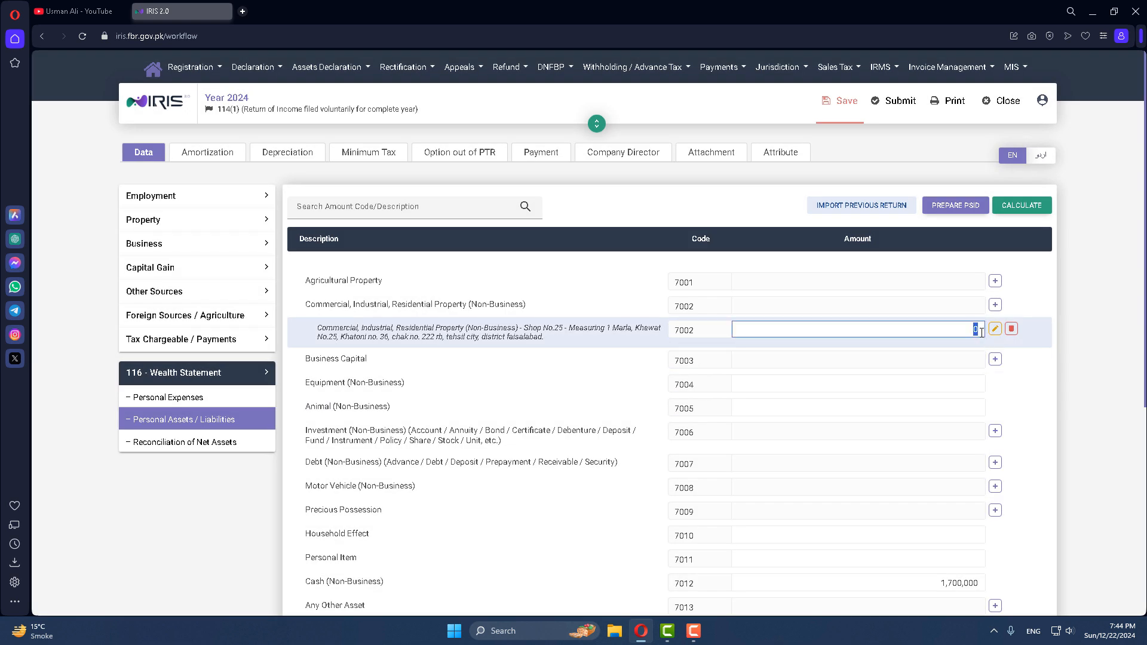
type("3,000,000")
left_click_drag(908, 329, 1066, 319)
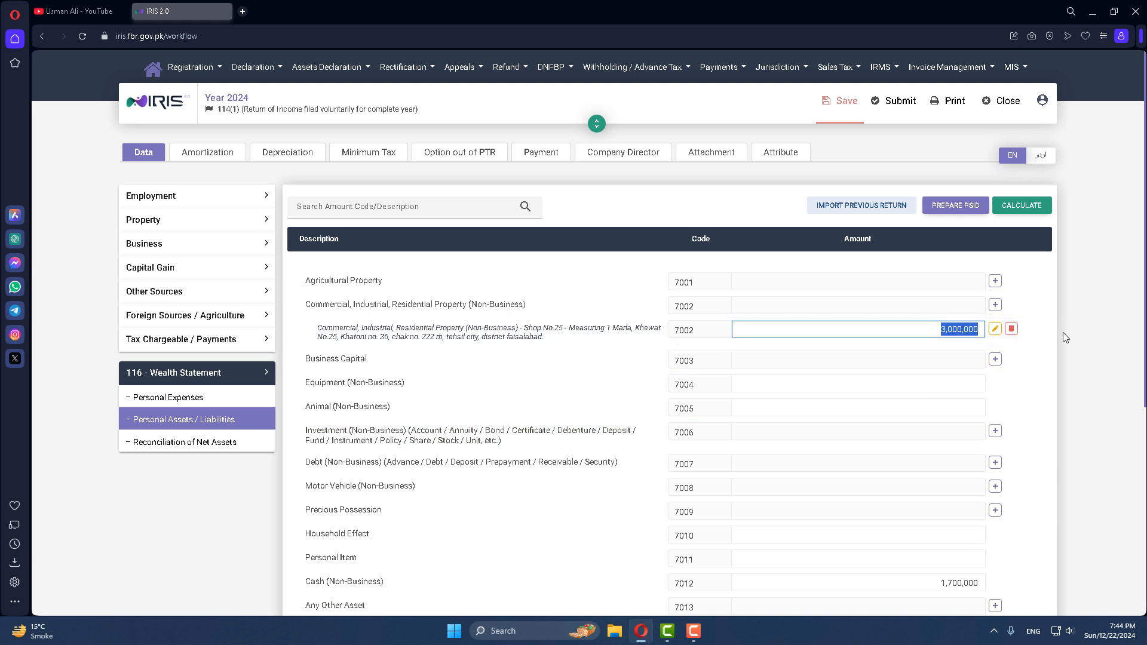
type("2,800,000")
left_click(1021, 205)
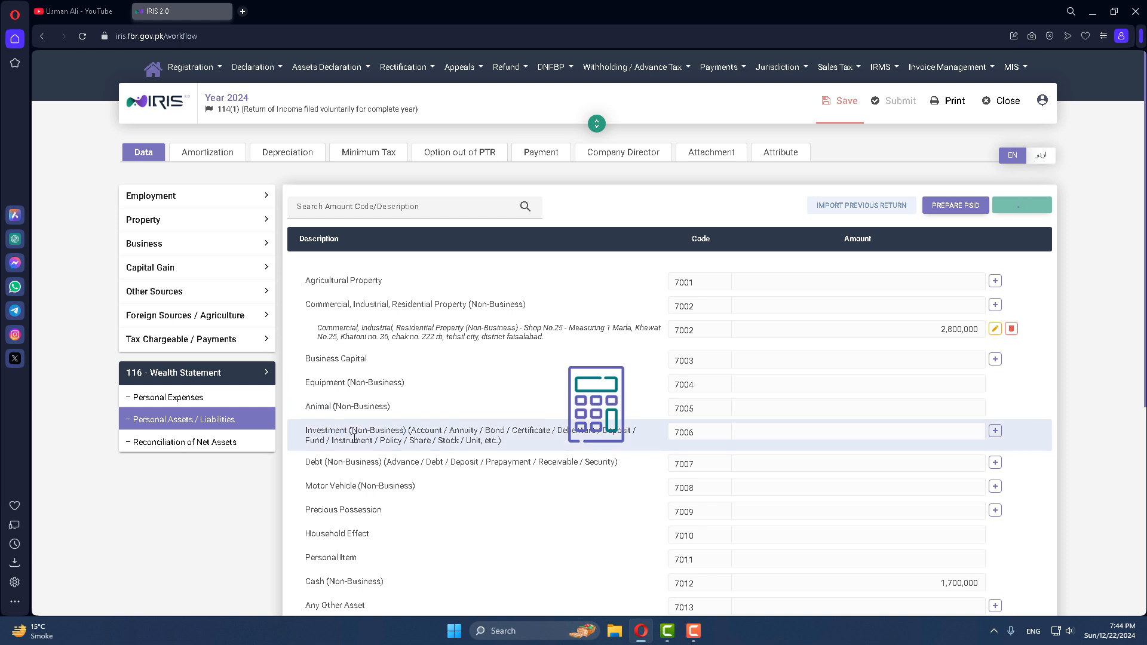
scroll(354, 438, "down", 3)
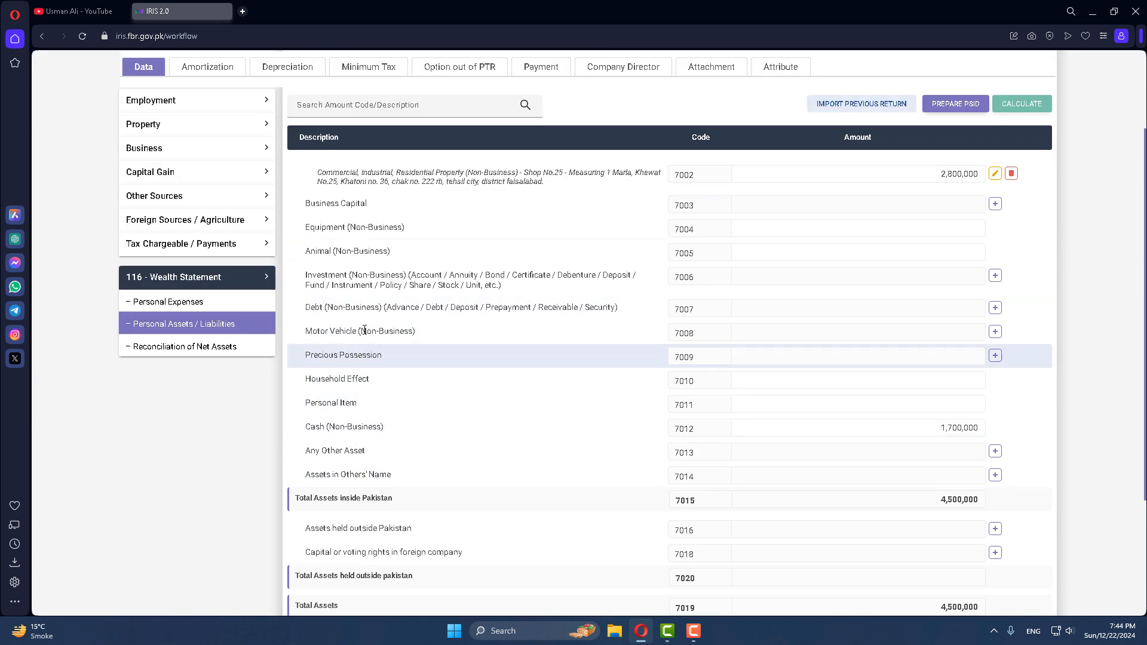
Add Business Capital 7003 for 'AZ Service' at 600000 and recalculate the totals.
scroll(322, 299, "up", 3)
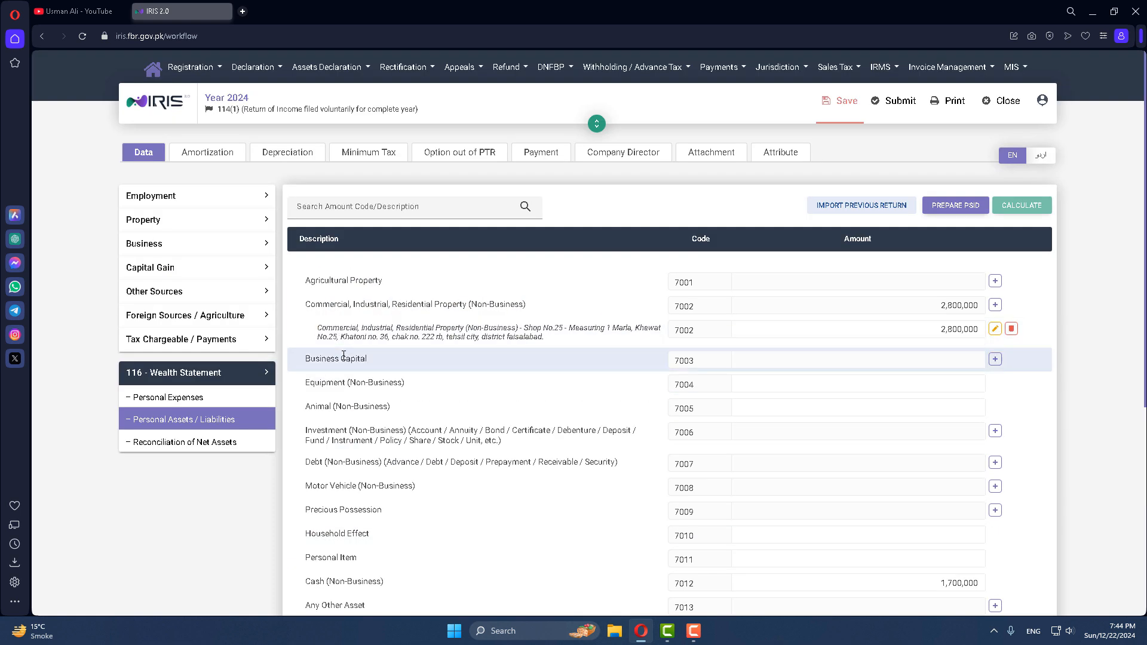
left_click(994, 358)
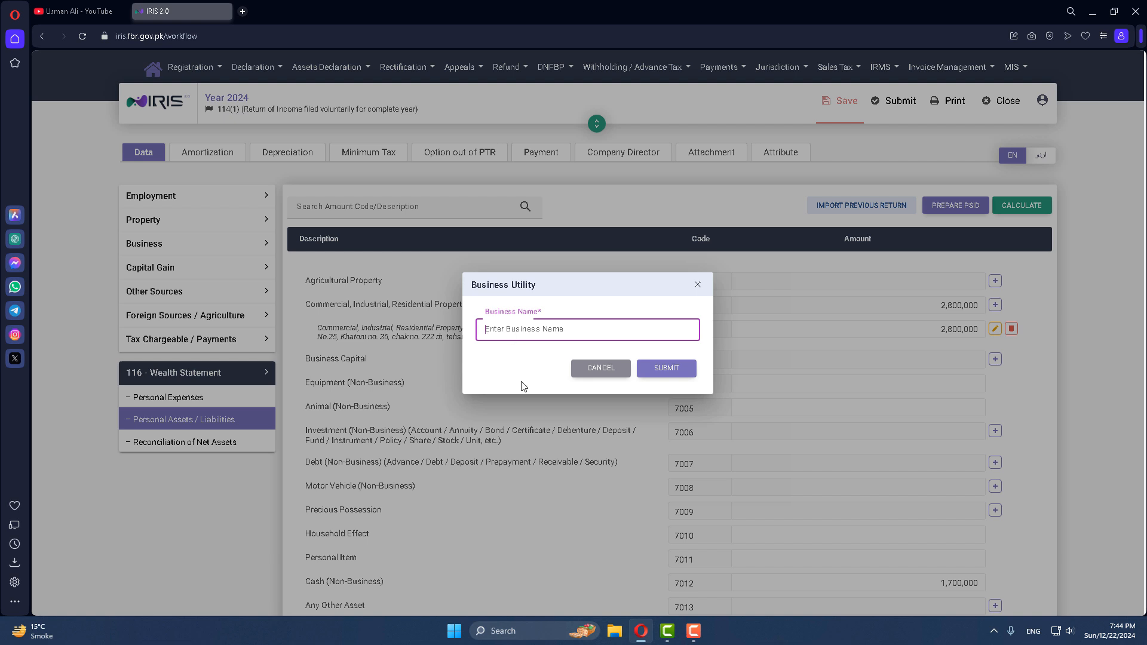
type("AZ Sevice")
double_click(514, 330)
type("Service")
left_click(666, 368)
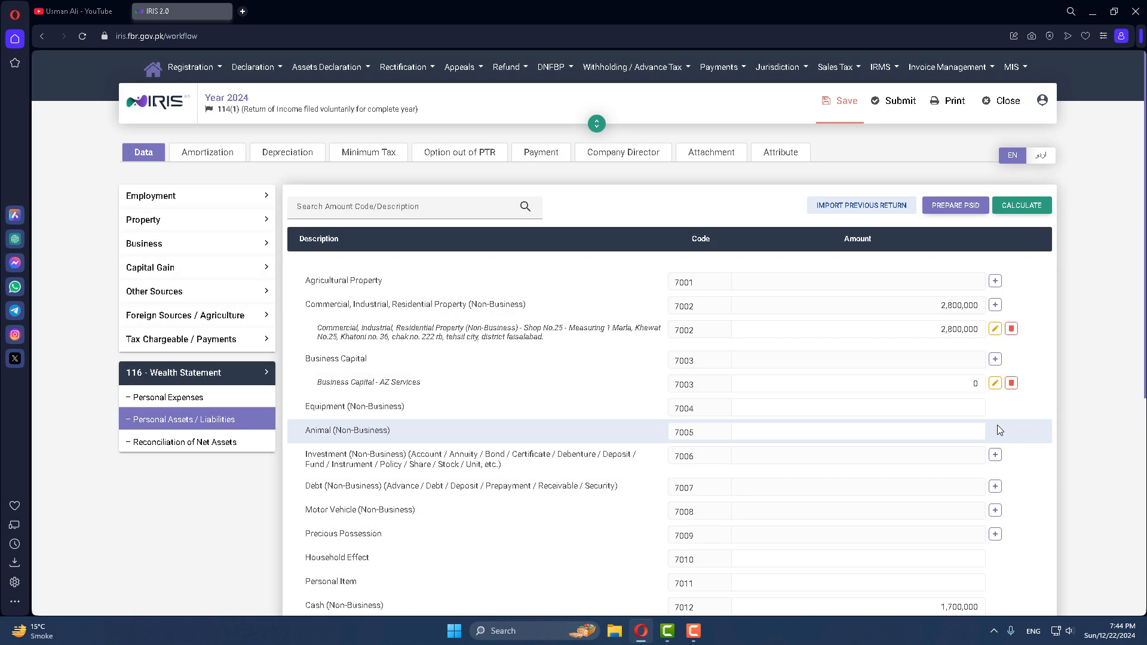
type("6000000")
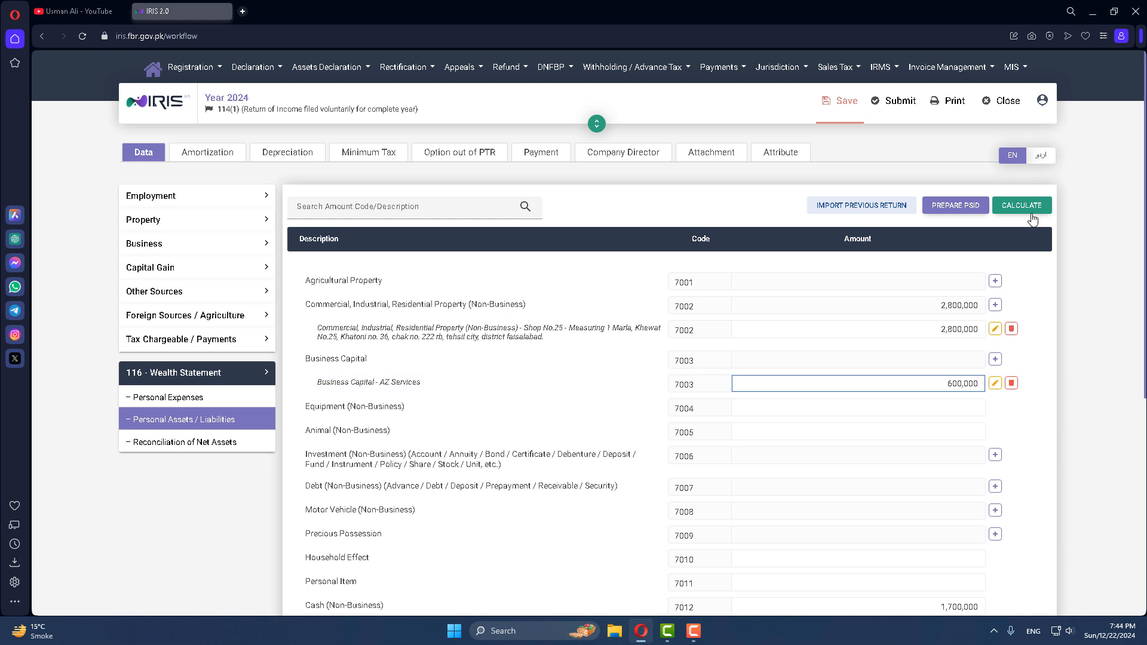
left_click(1032, 219)
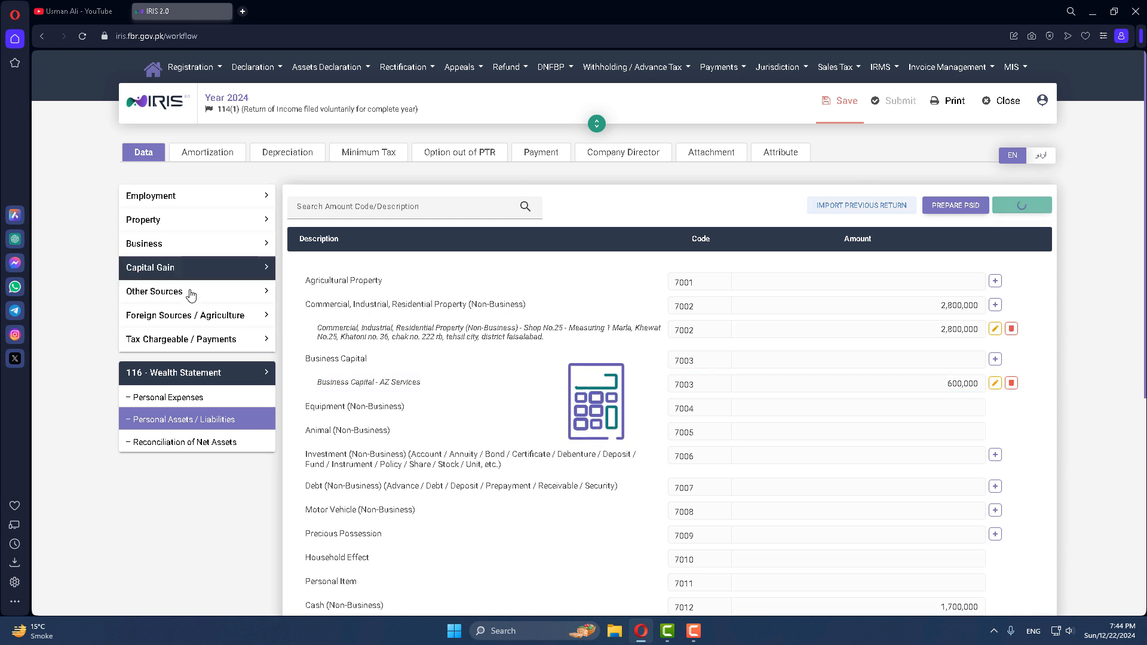
Verify the 600,000 business capital under Business Assets/Equity, then return to Personal Assets/Liabilities.
left_click(165, 249)
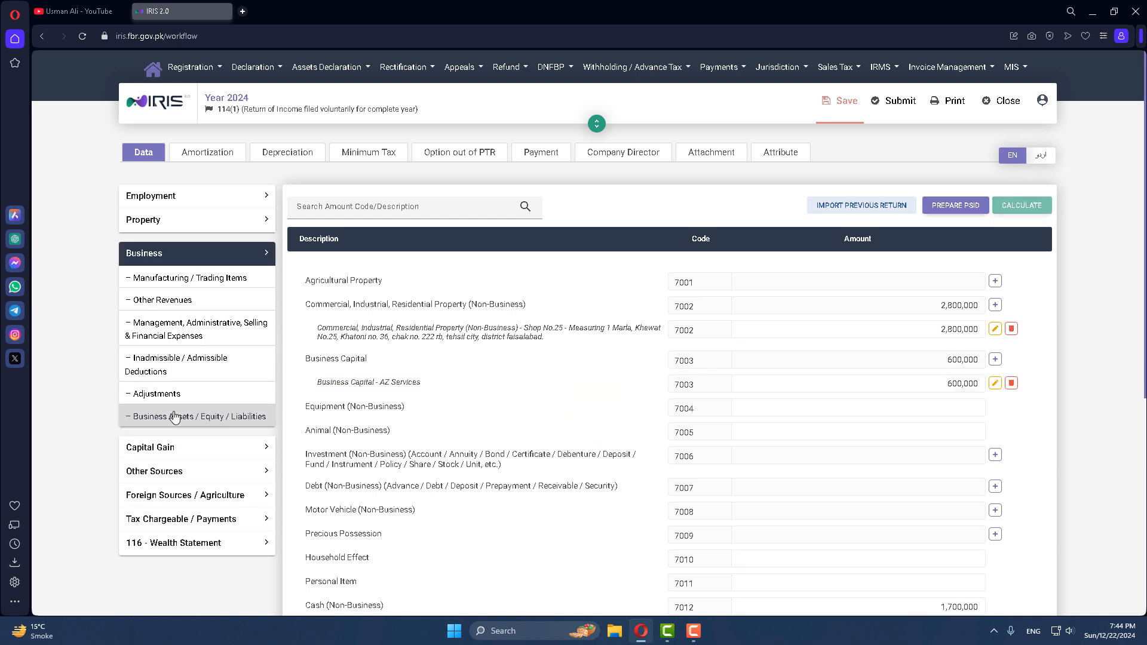
scroll(890, 516, "down", 1)
left_click(943, 460)
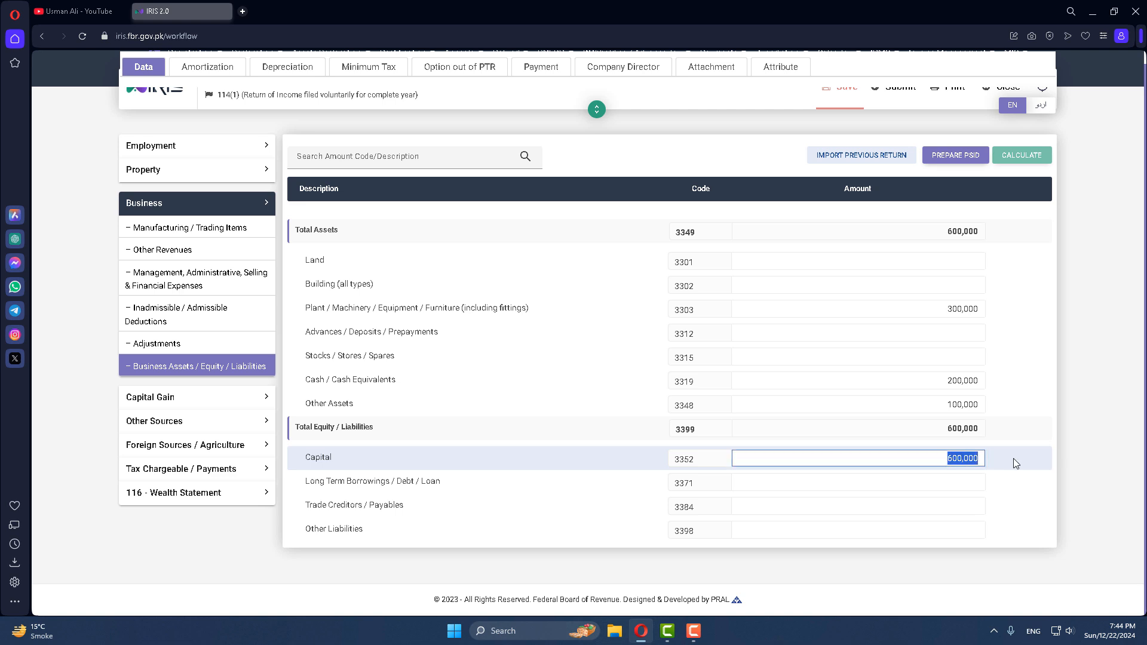
left_click(187, 203)
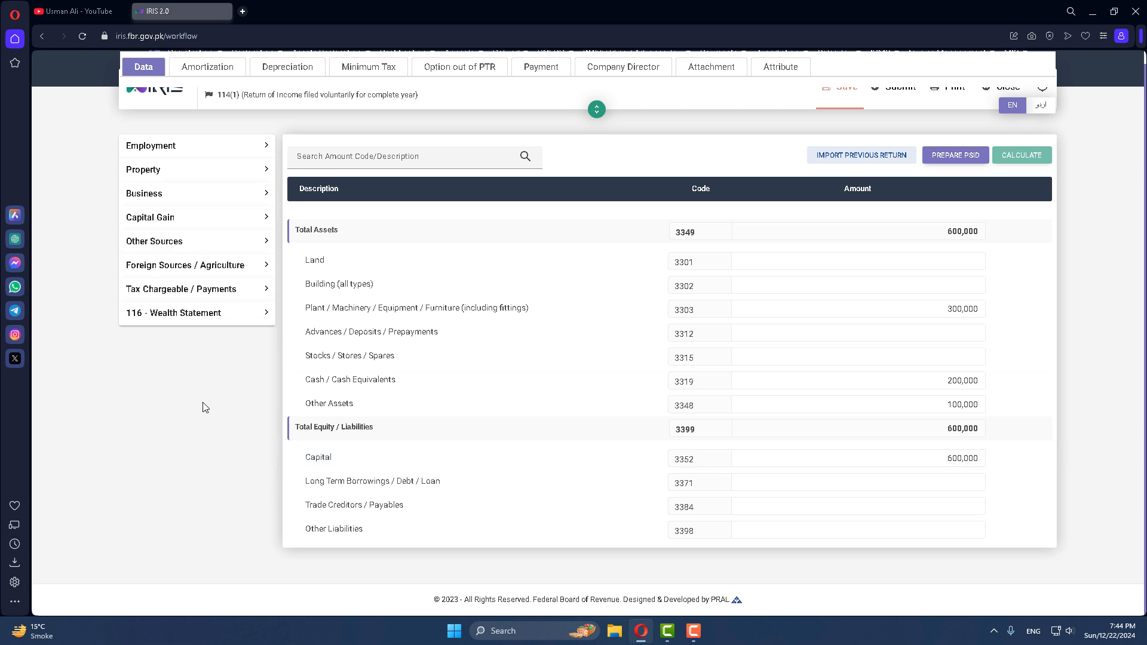
left_click(210, 315)
left_click(182, 370)
scroll(850, 365, "down", 2)
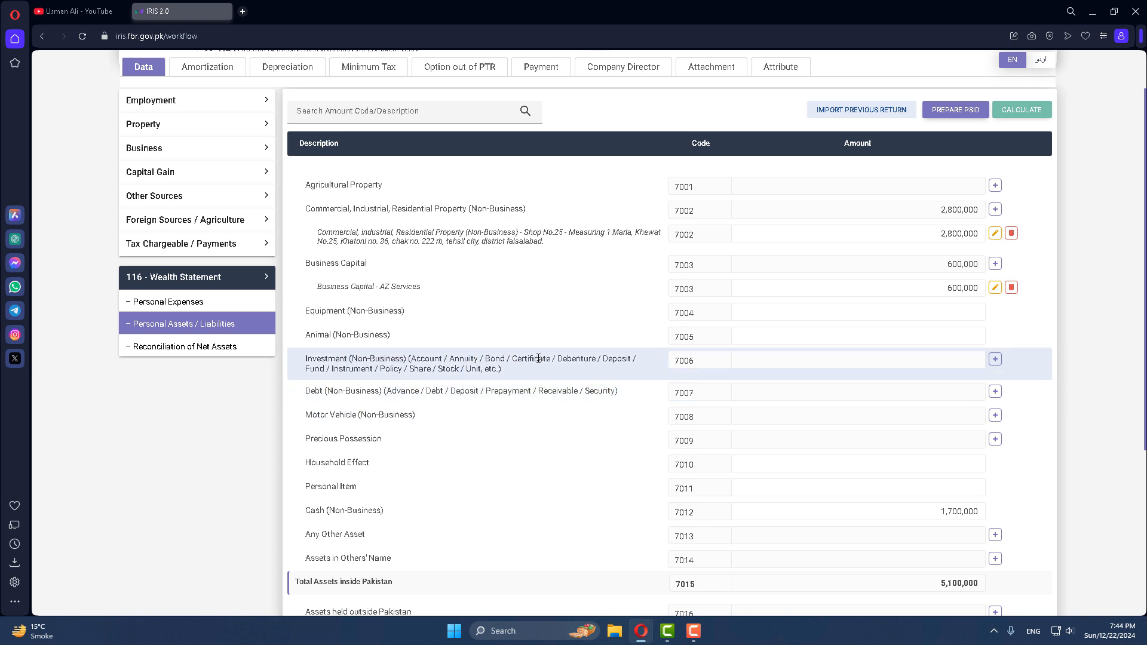
Add a motor vehicle entry 'LE', car mehran, valued at 750,000 and recalculate.
left_click(994, 359)
left_click(493, 340)
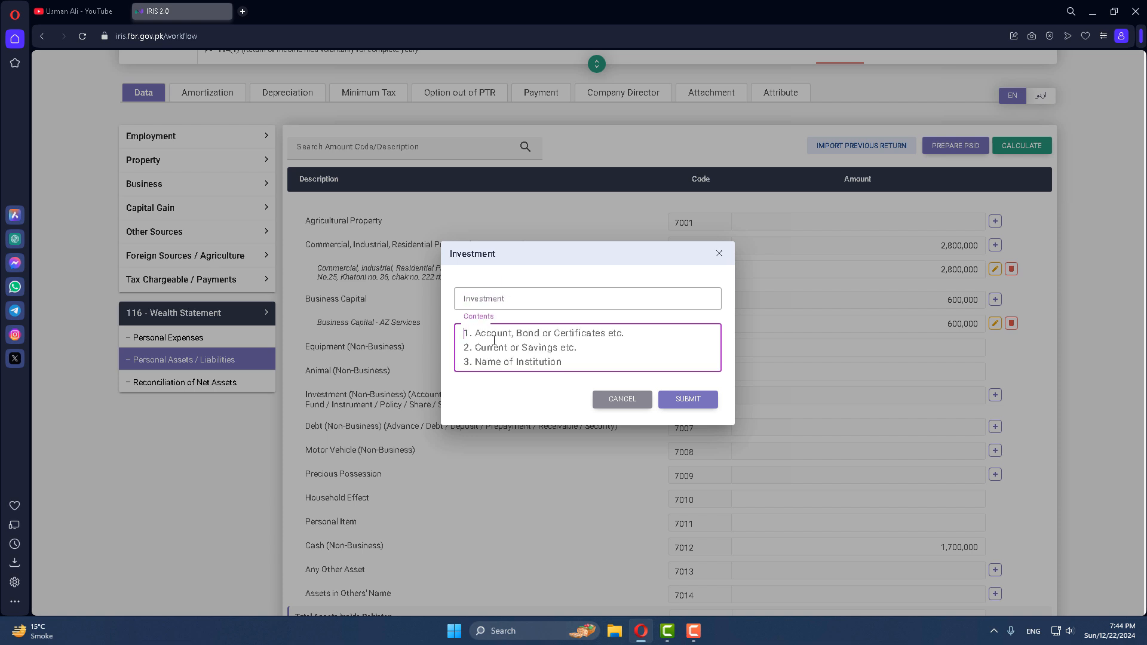
left_click(636, 400)
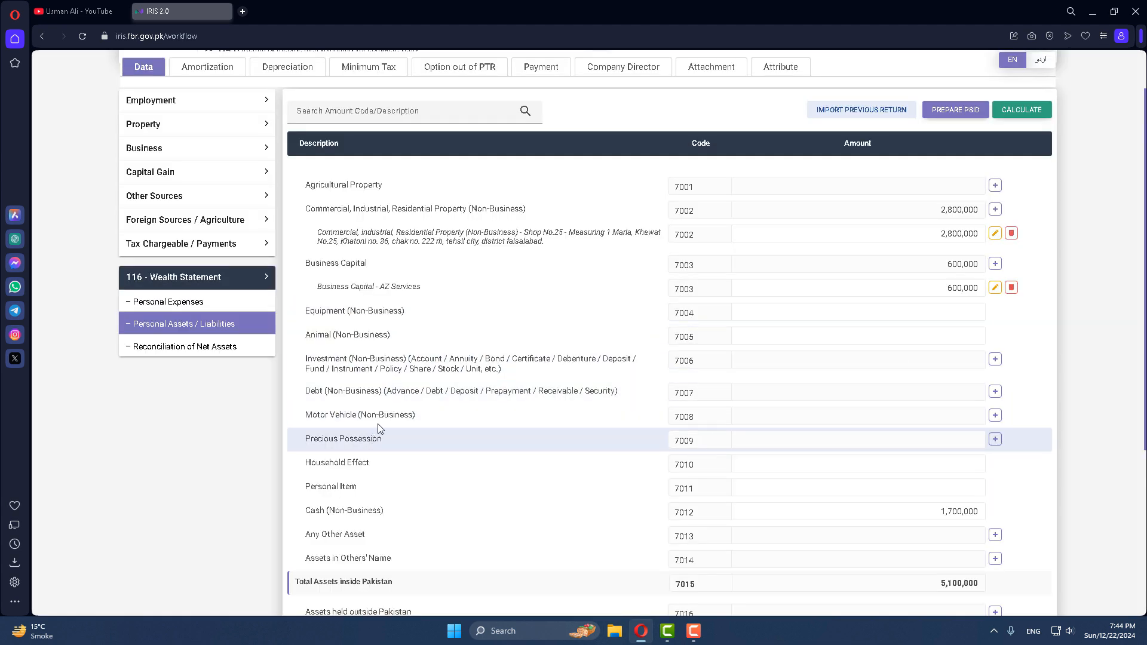
left_click(995, 416)
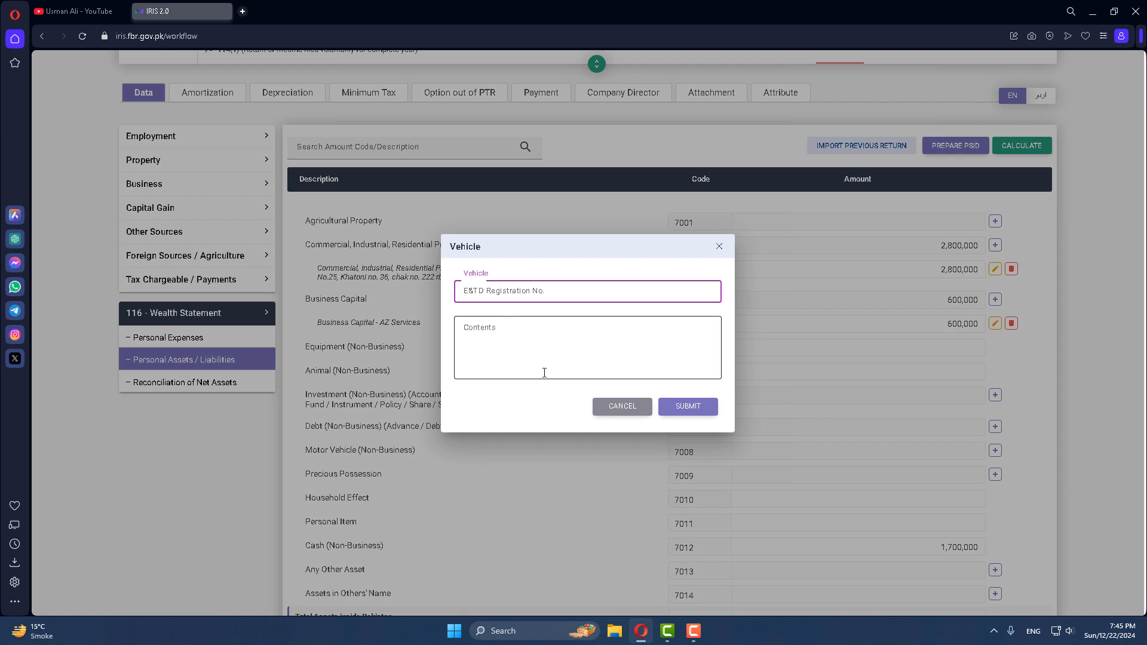
type("LED-14-364")
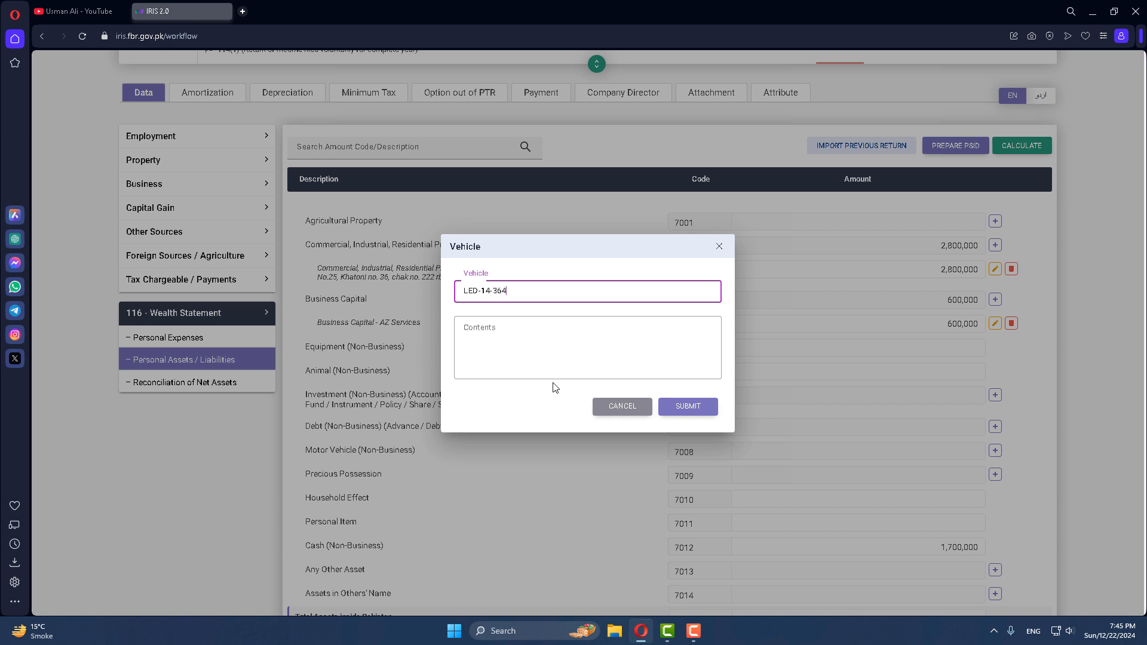
left_click(528, 353)
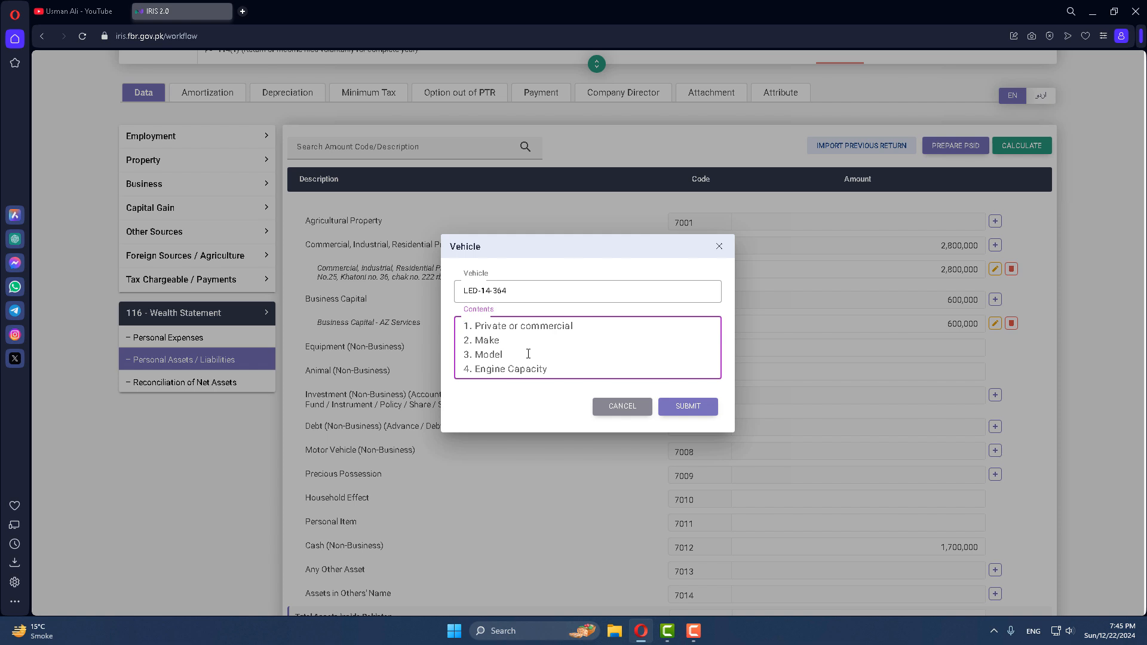
type("car mehran,")
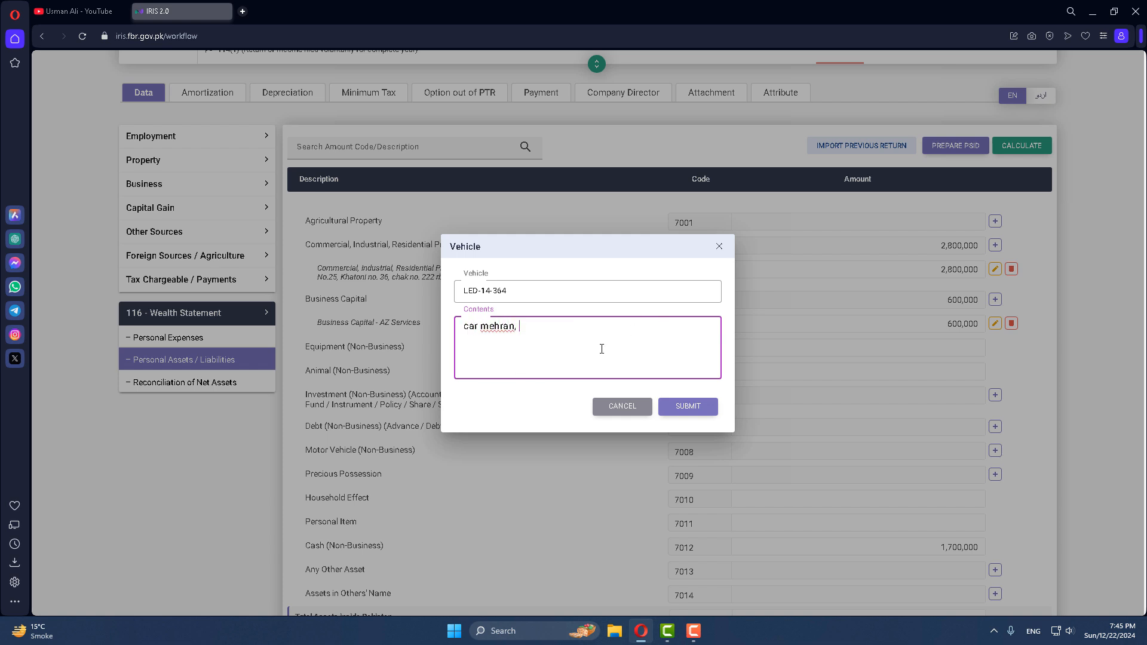
left_click(704, 406)
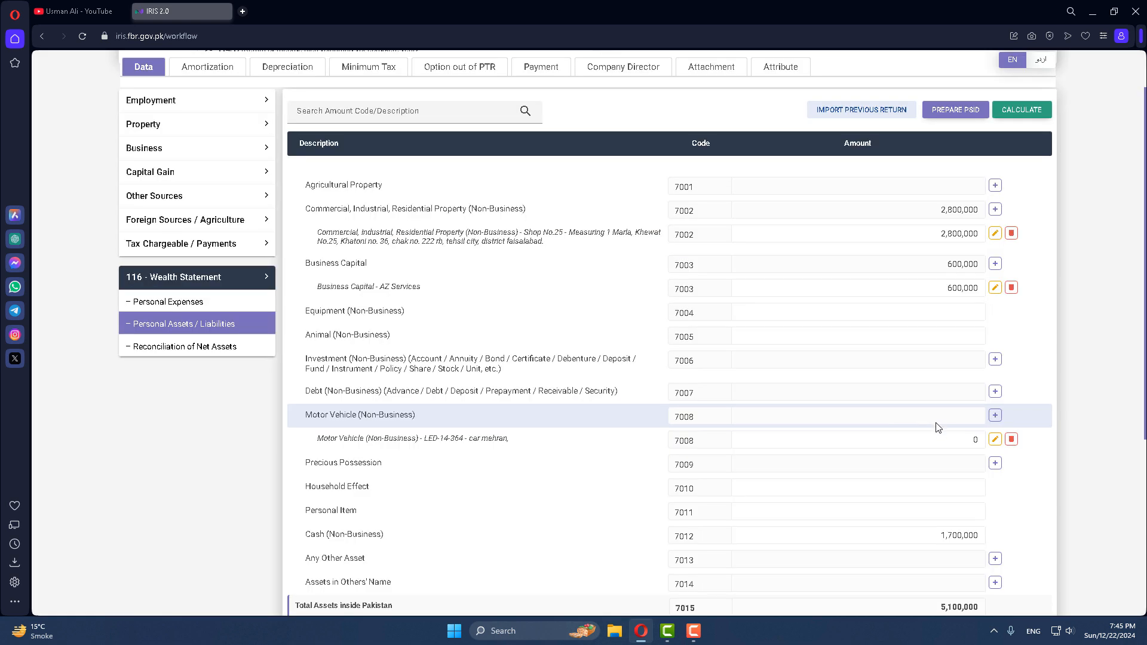
type("750,000")
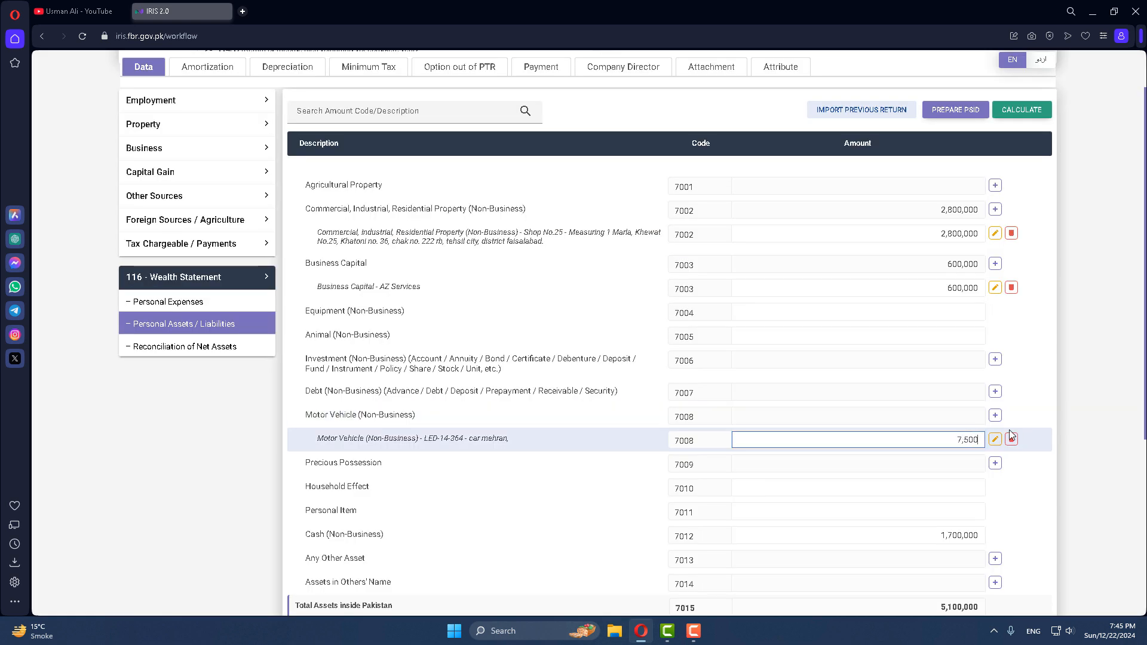
left_click(1021, 109)
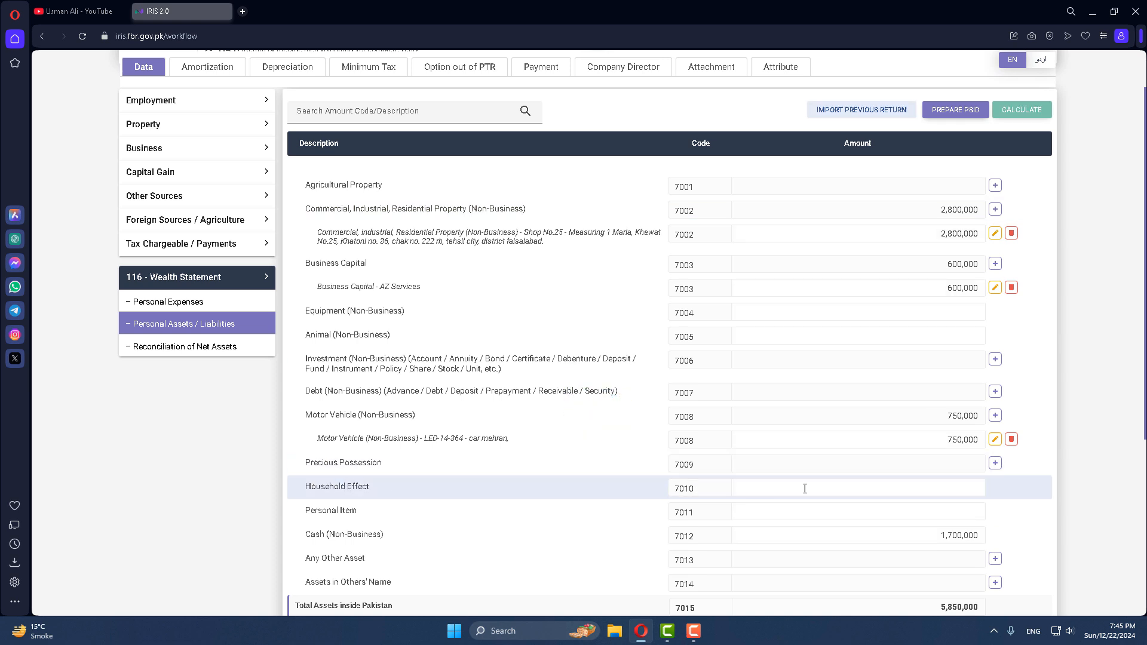
Enter the household effects amount and a Personal Item (7011) value of 350000, recalculating totals.
left_click(851, 486)
type("8,000")
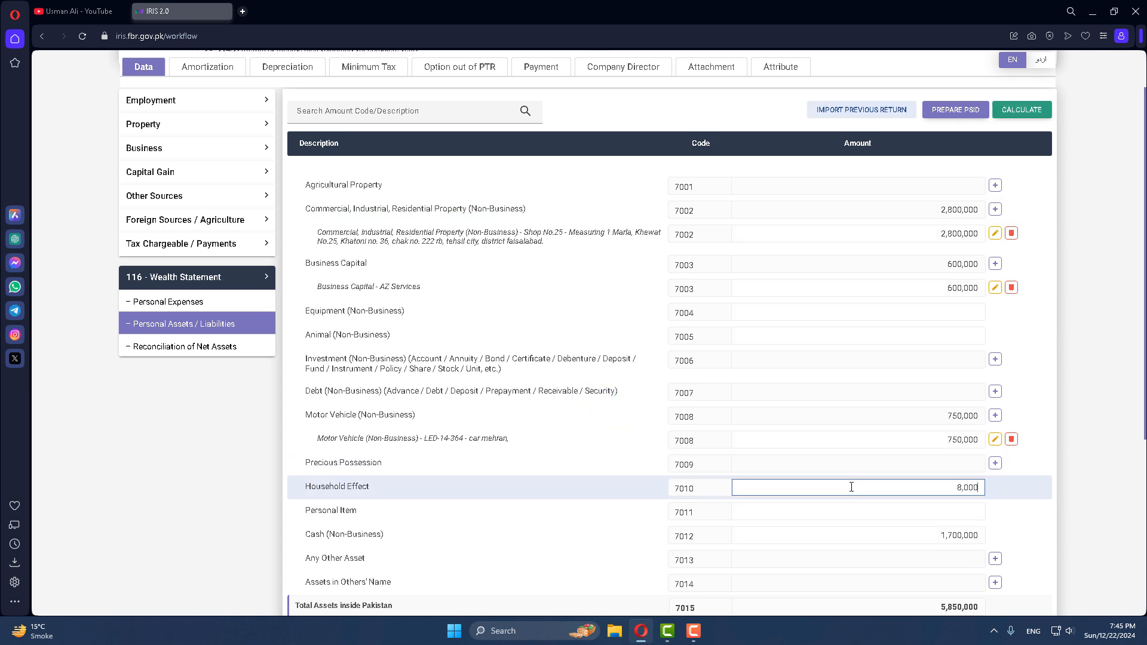
type(",000")
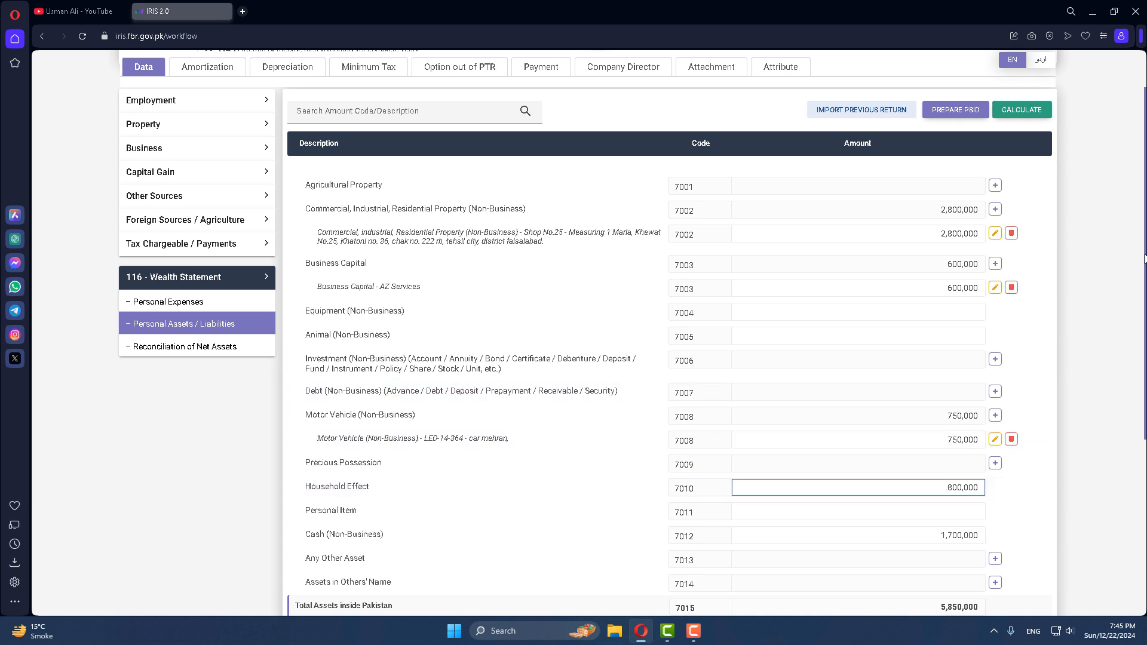
left_click(1037, 115)
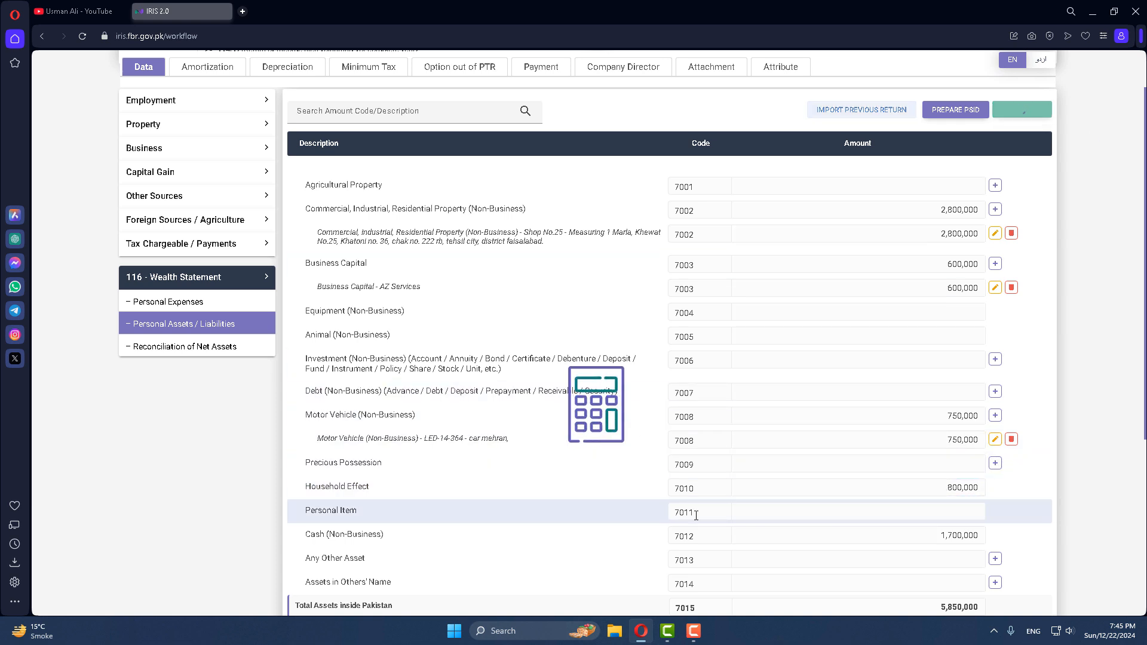
left_click(912, 508)
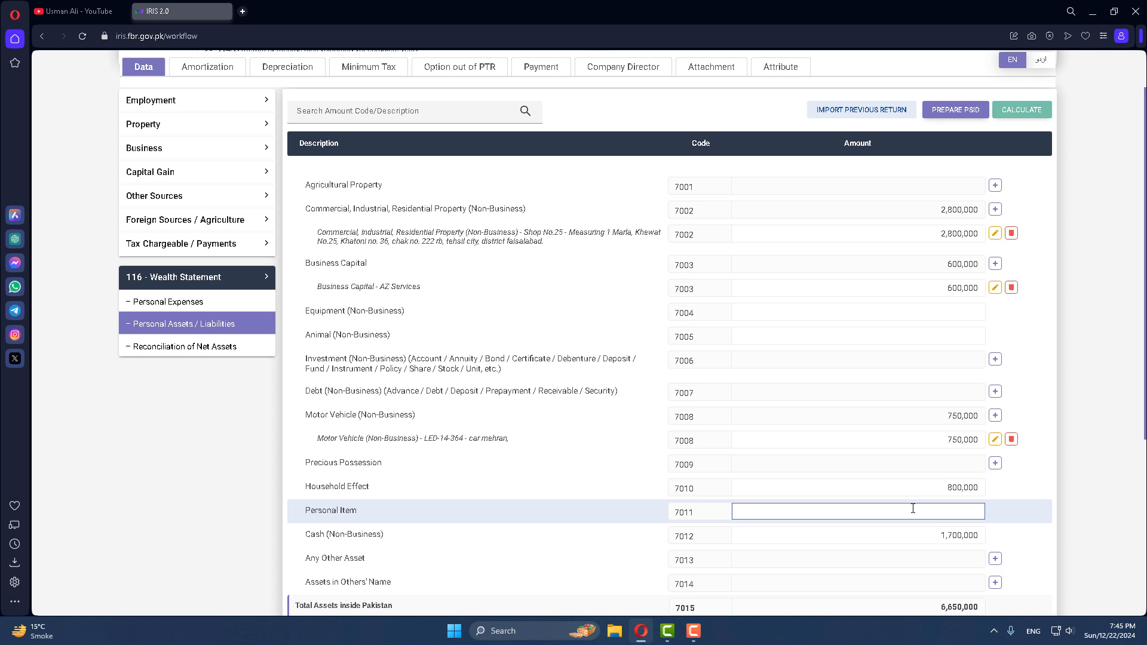
type("3500000")
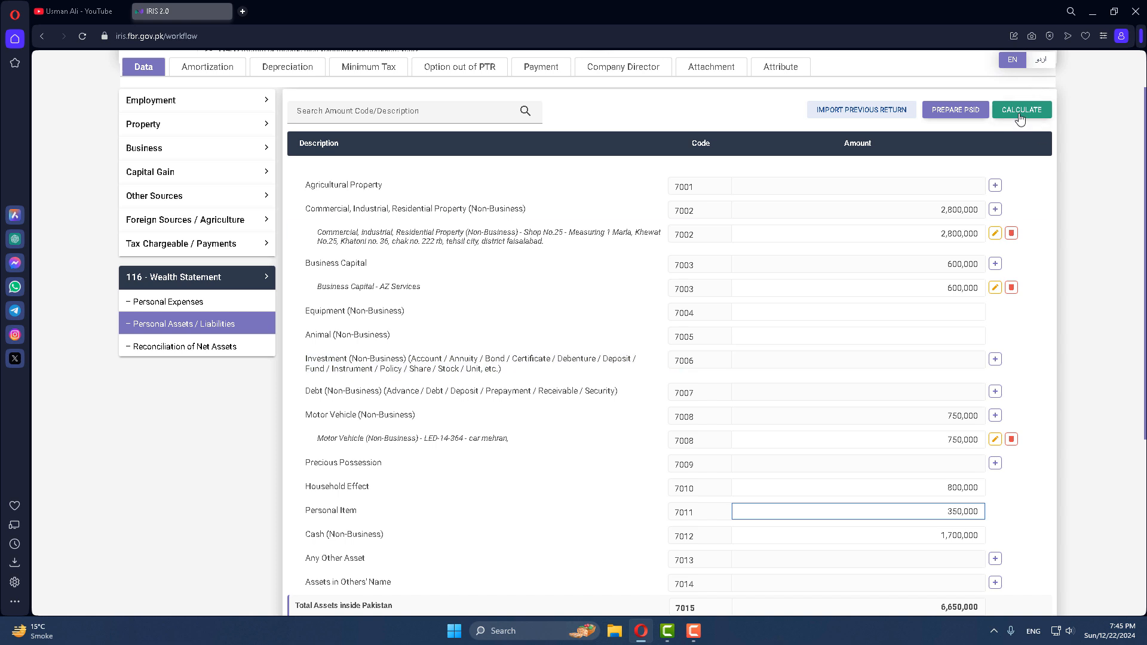
left_click(1020, 115)
scroll(883, 600, "down", 1)
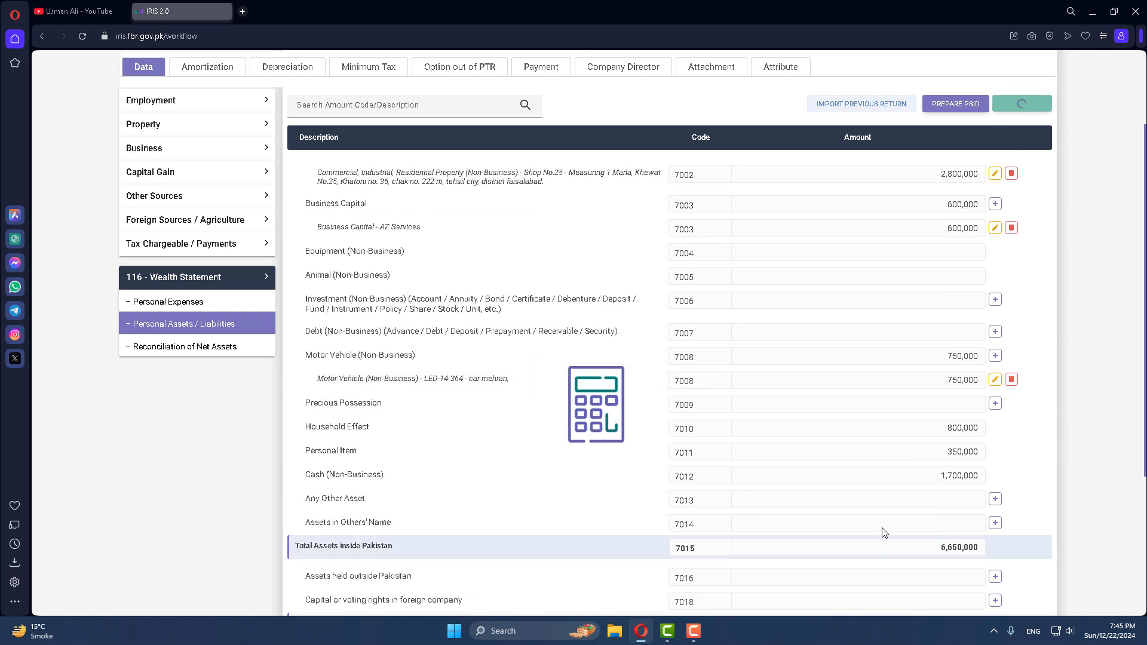
Add a 'Prize bond' under Any Other Asset (7013) at 400000 and recalculate.
left_click(994, 499)
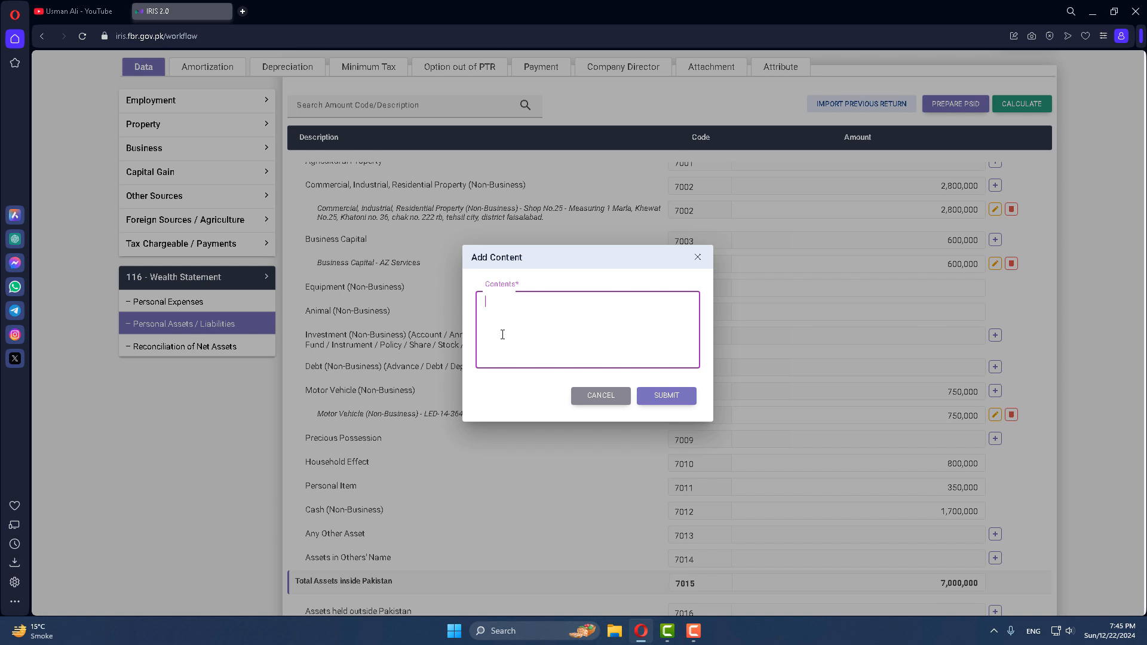
type("Prize bond")
left_click(662, 394)
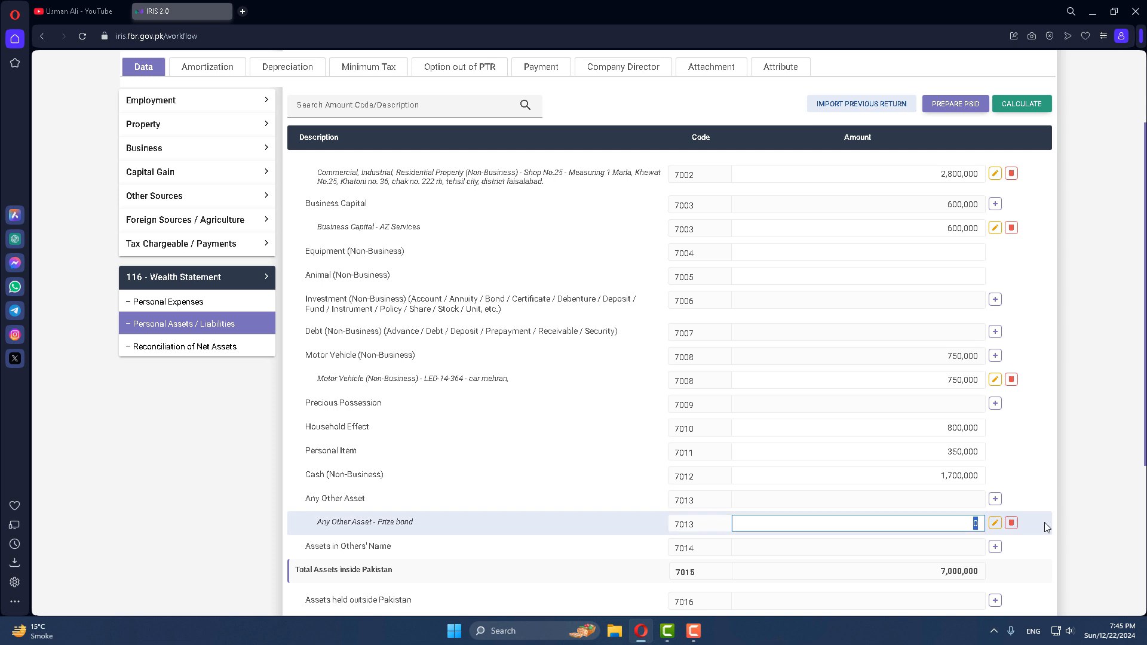
type("4000000")
left_click(1045, 110)
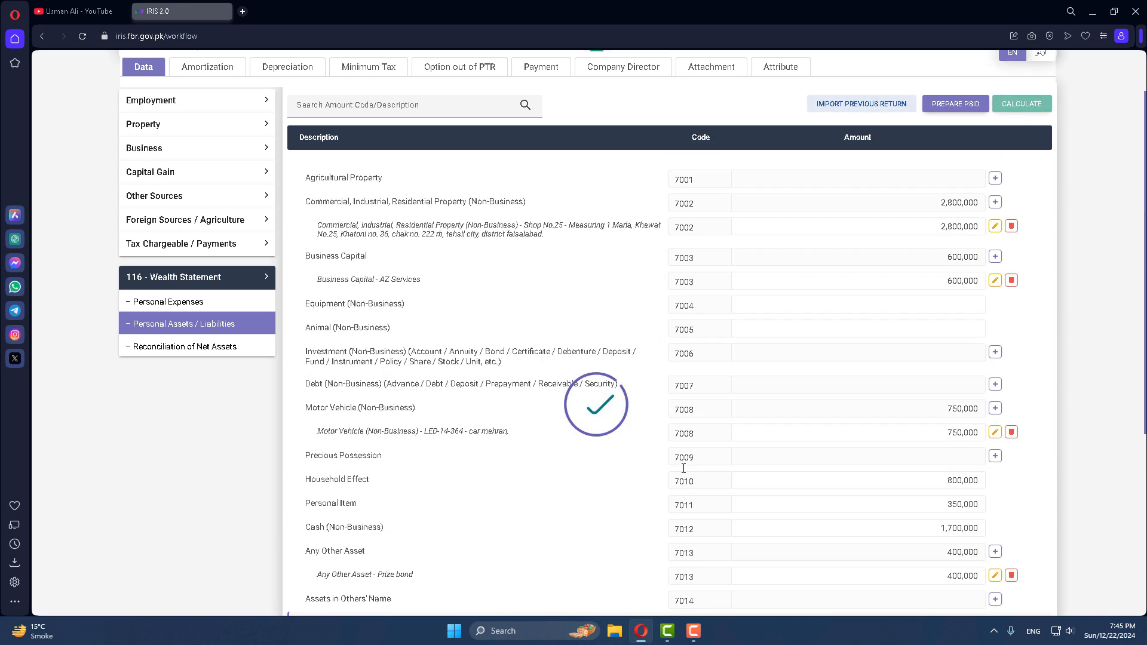
Copy the 5,700,000 unreconciled amount into Net Assets Previous Year (703002) and recalculate.
left_click(185, 440)
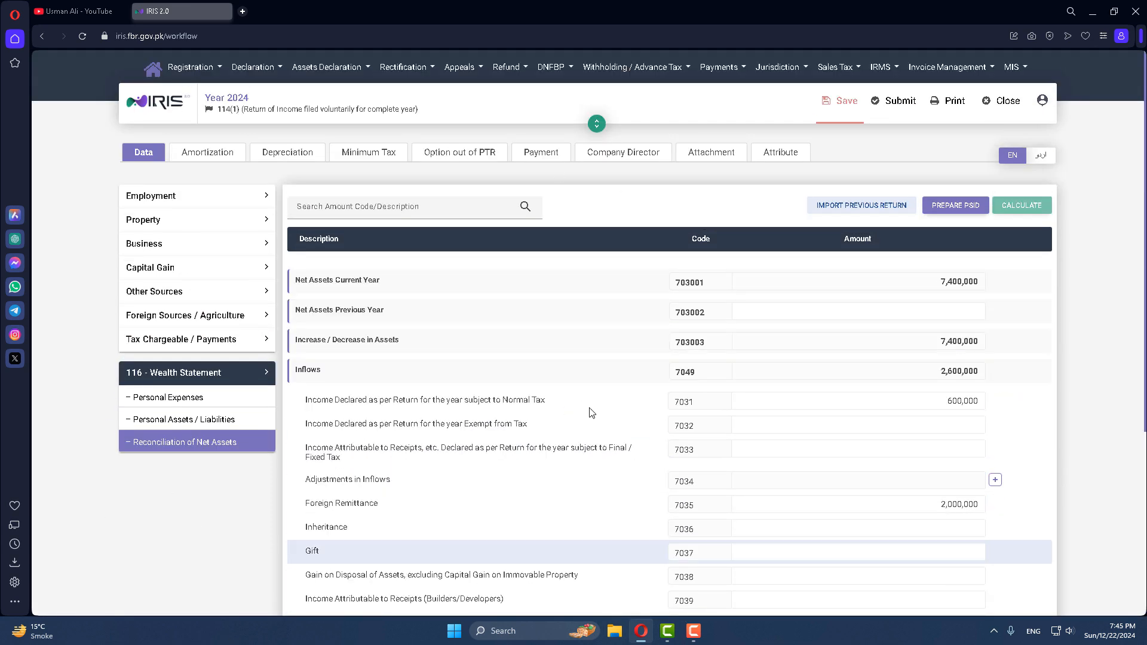
scroll(589, 409, "down", 5)
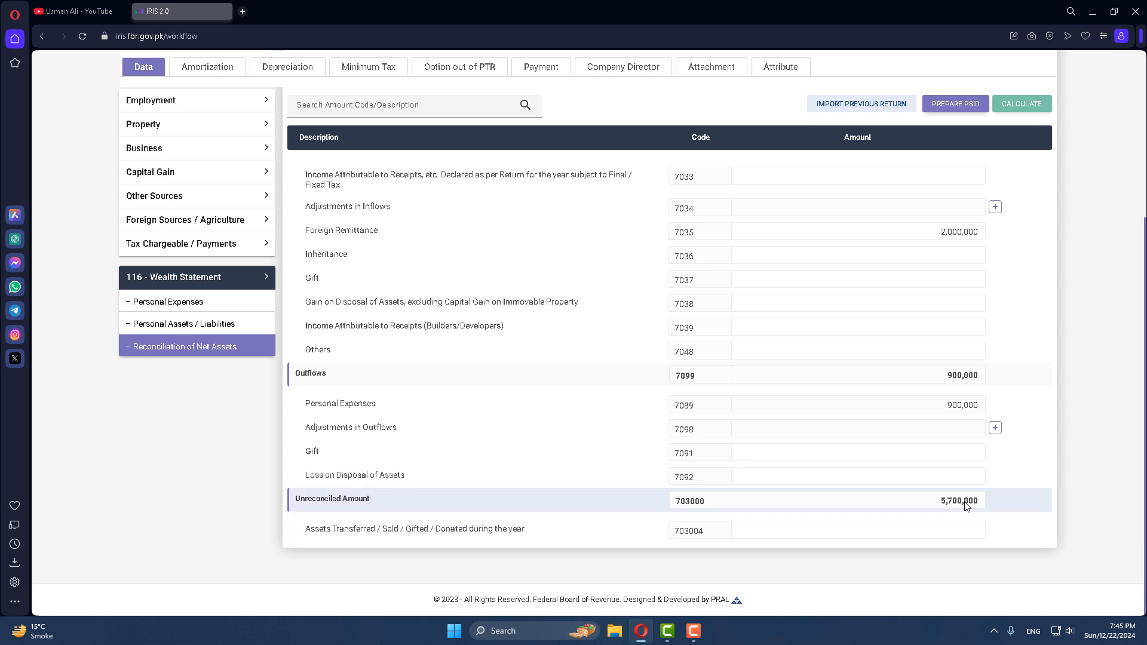
left_click_drag(940, 503, 1008, 502)
key("ctrl+c")
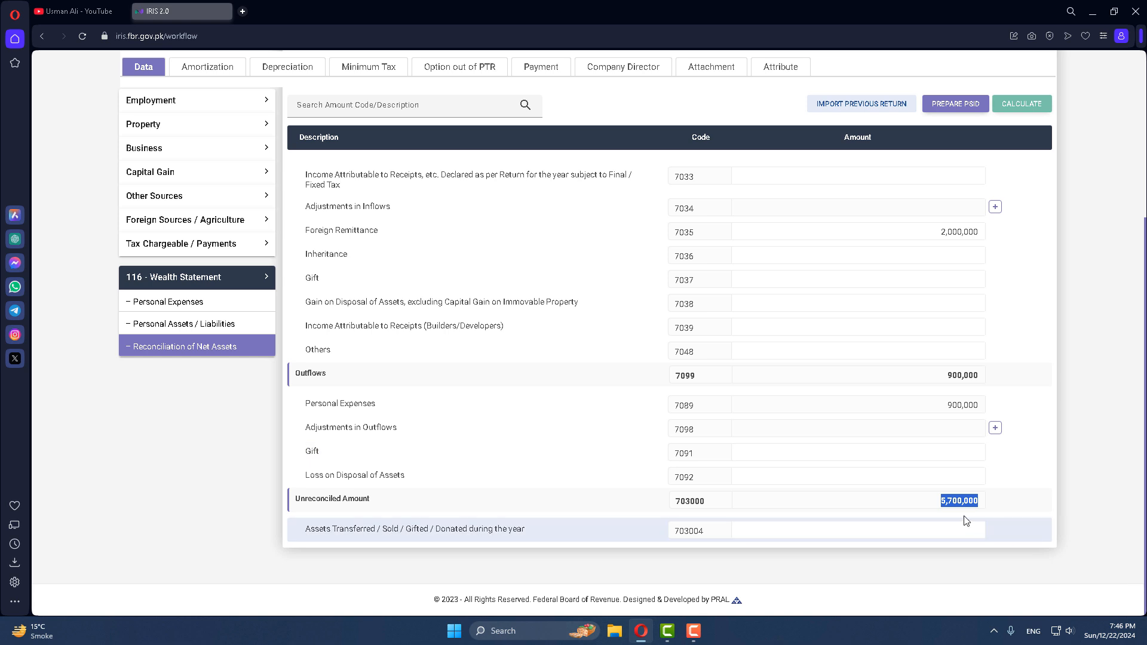
scroll(965, 520, "up", 5)
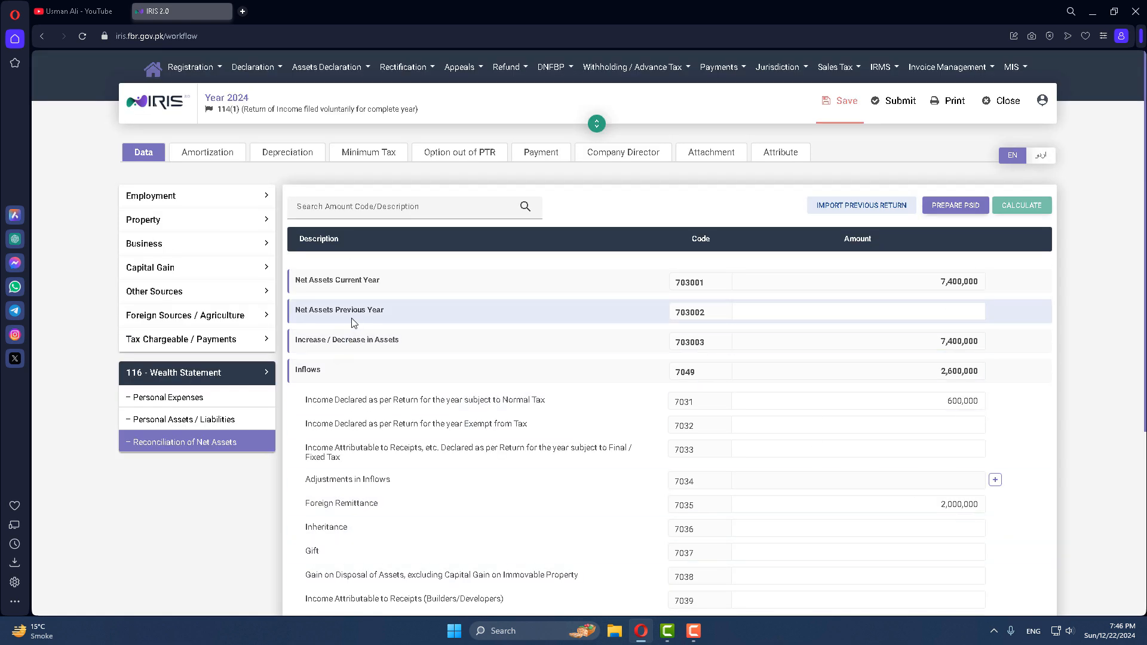
left_click(915, 314)
key("ctrl+v")
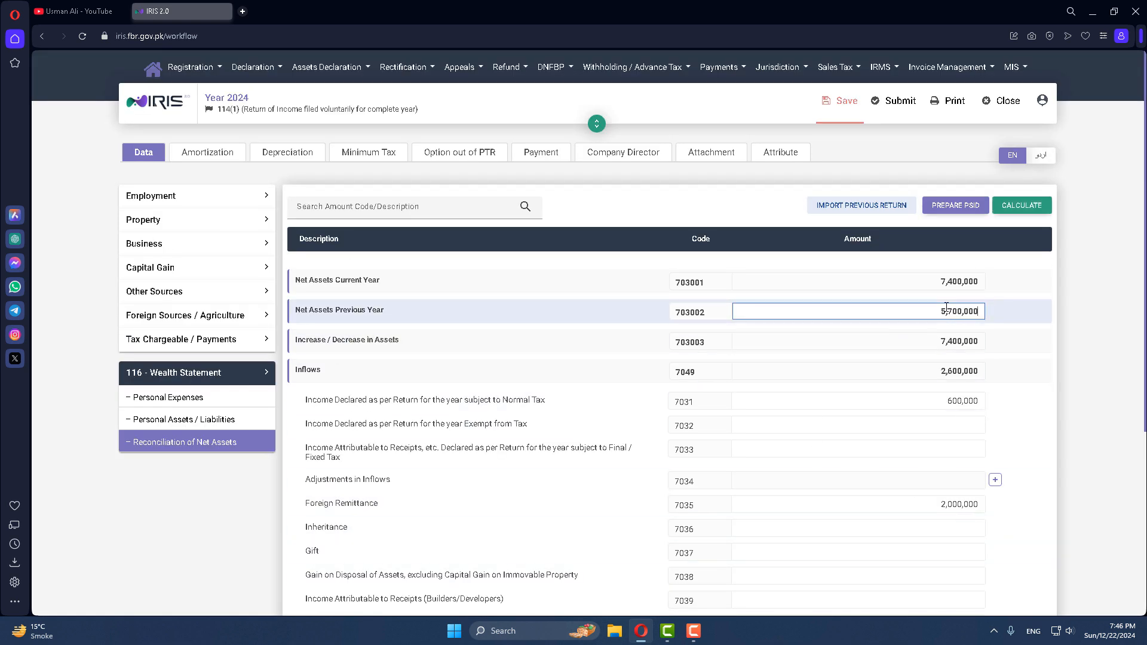
left_click(1029, 205)
scroll(963, 464, "down", 5)
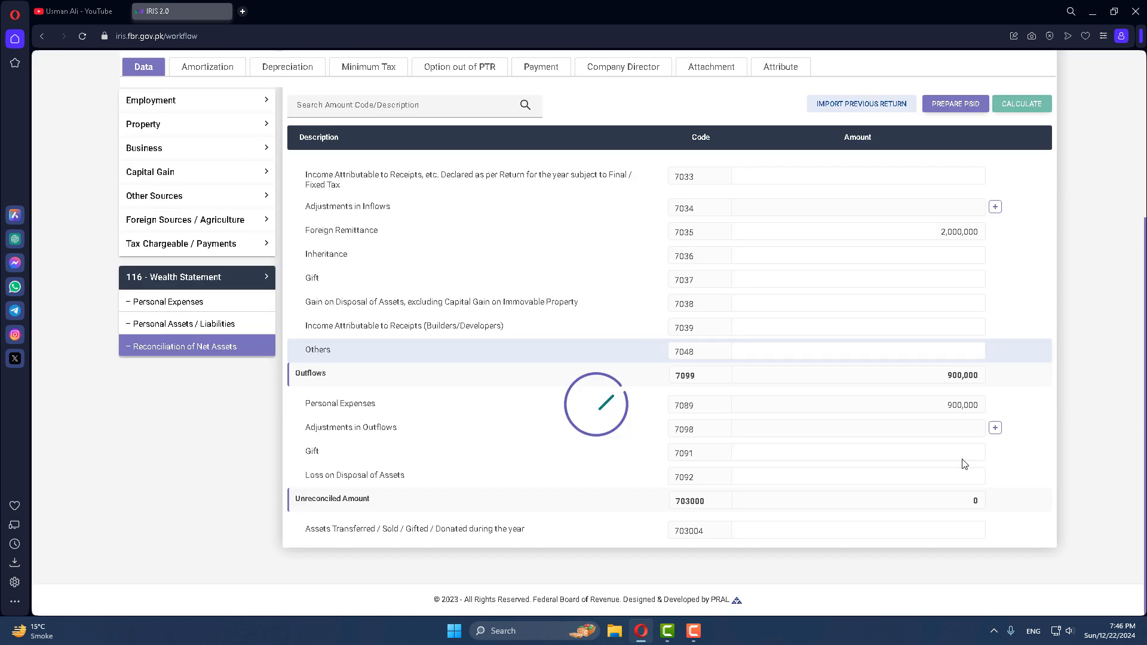
scroll(920, 505, "up", 5)
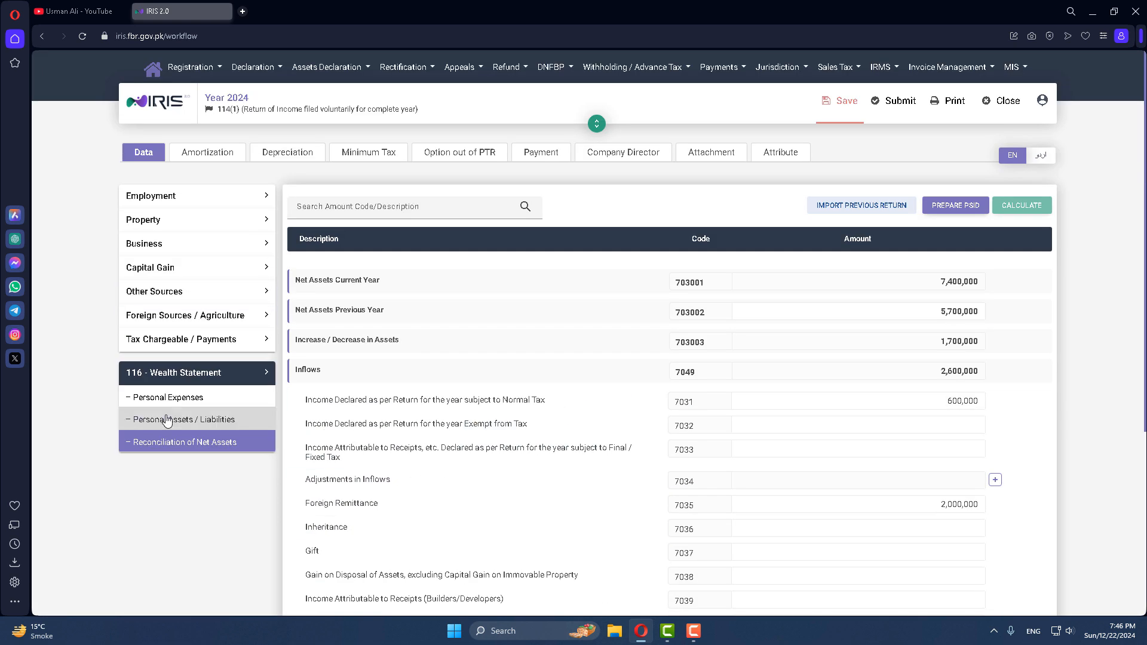
left_click(173, 363)
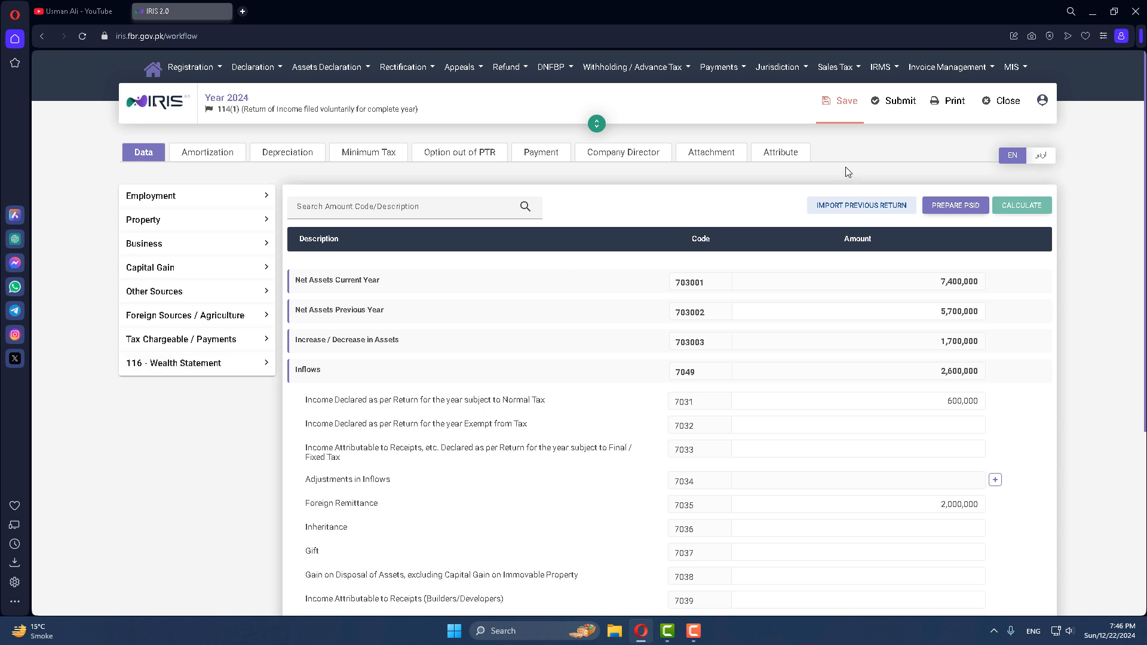
In the Attribute tab, set Business Sector-1 to the travel agents/Haj and Umrah operators trader.
left_click(780, 153)
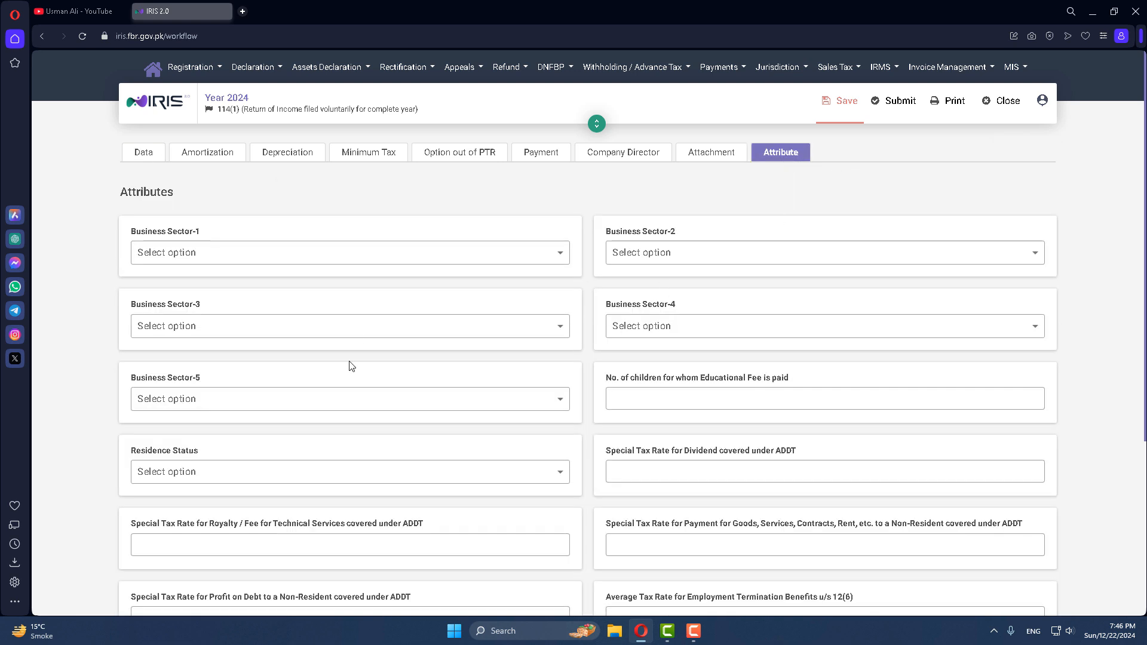
left_click(224, 261)
left_click(191, 280)
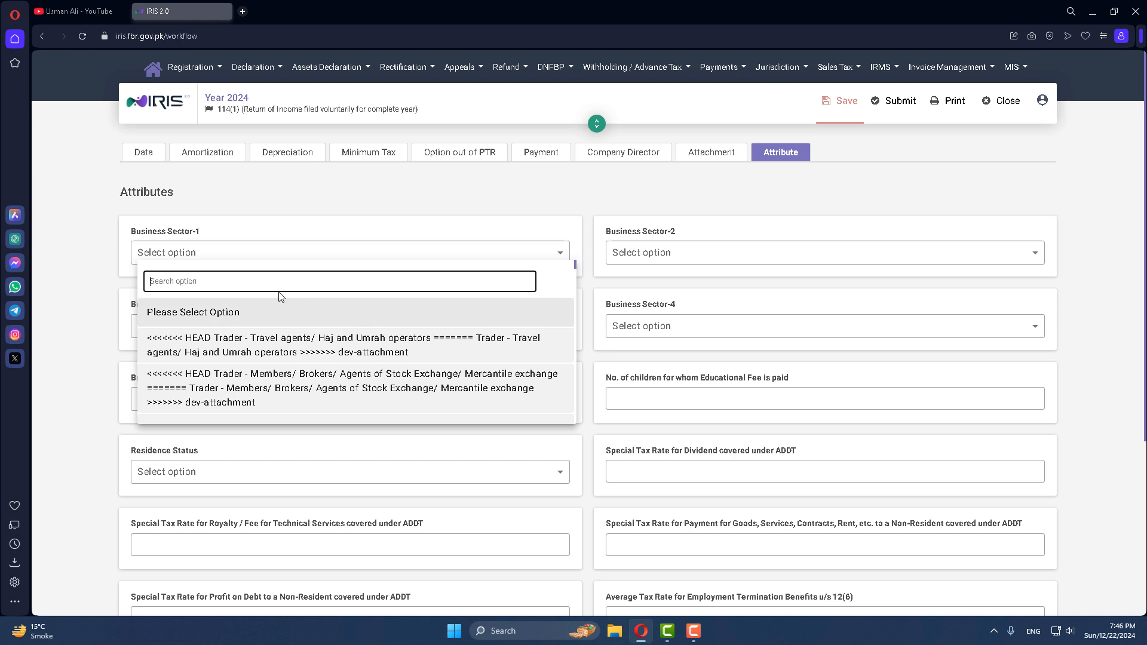
left_click(281, 345)
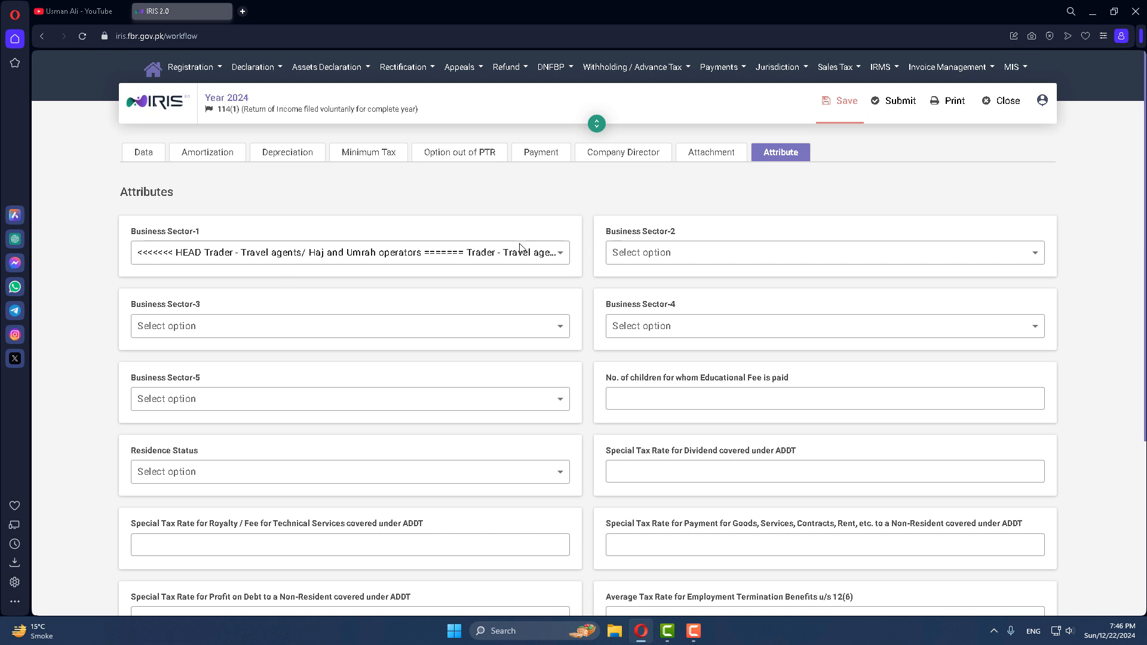
Set Residence Status to Non_Resident, then switch to the YouTube channel tab.
left_click(226, 473)
scroll(227, 474, "down", 3)
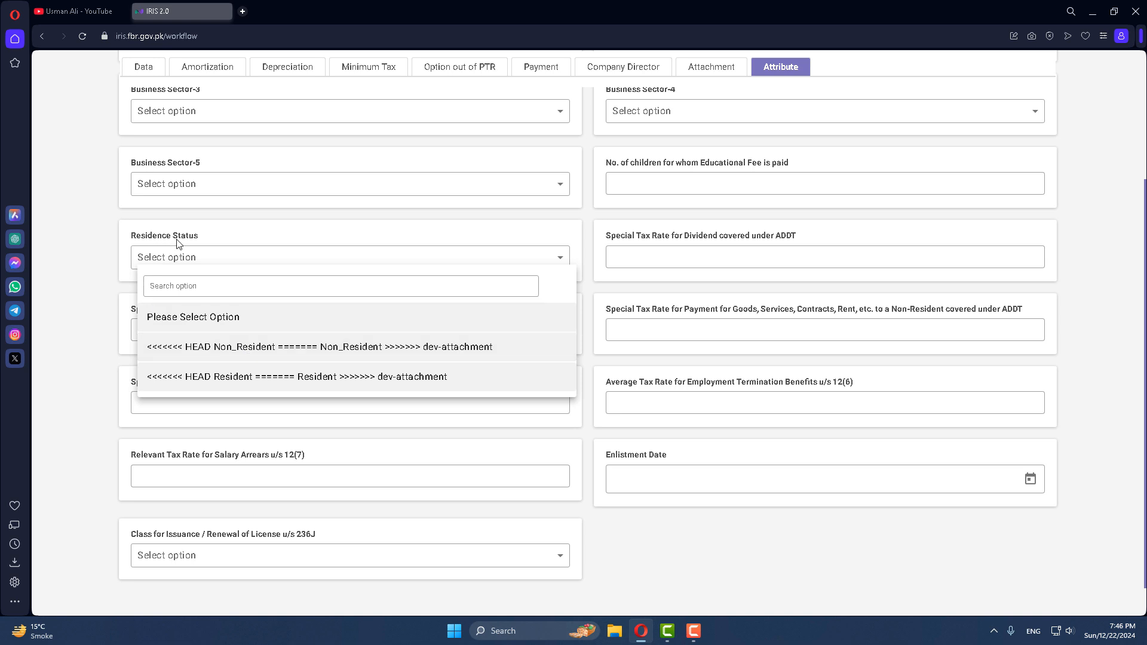
left_click(410, 353)
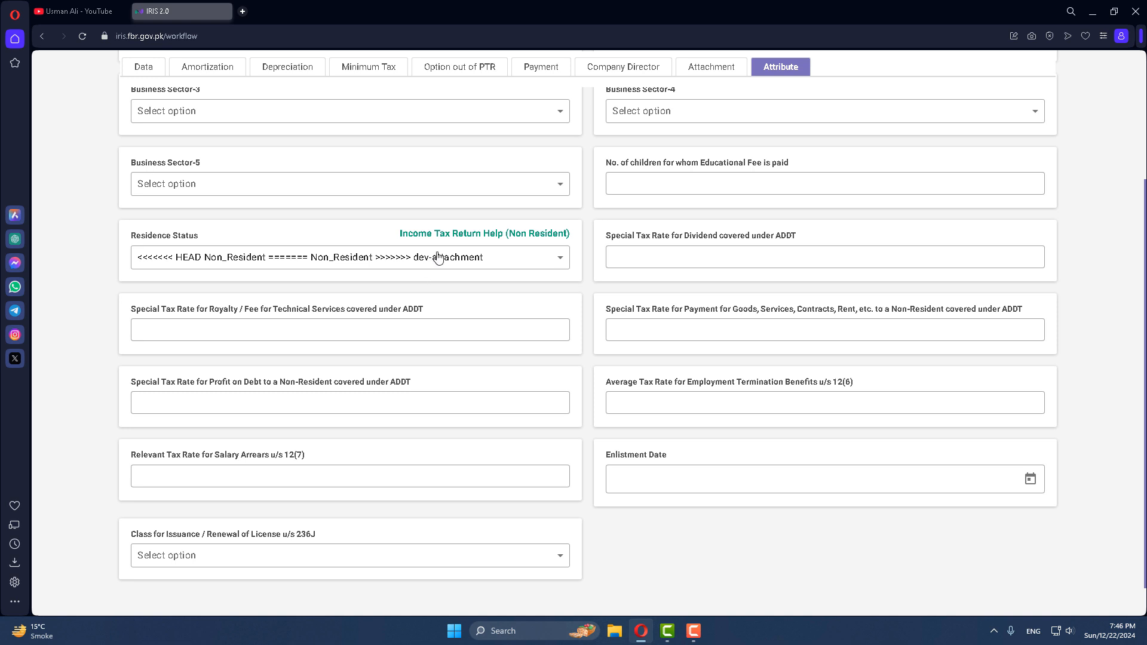
left_click(404, 261)
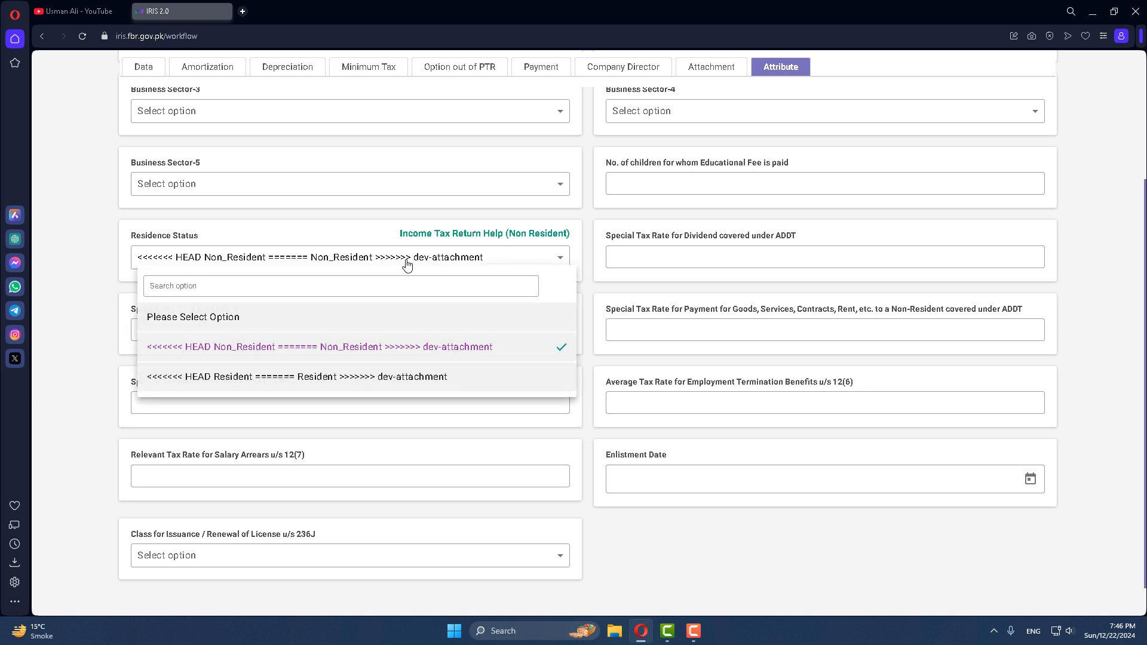
left_click(392, 350)
scroll(579, 353, "up", 3)
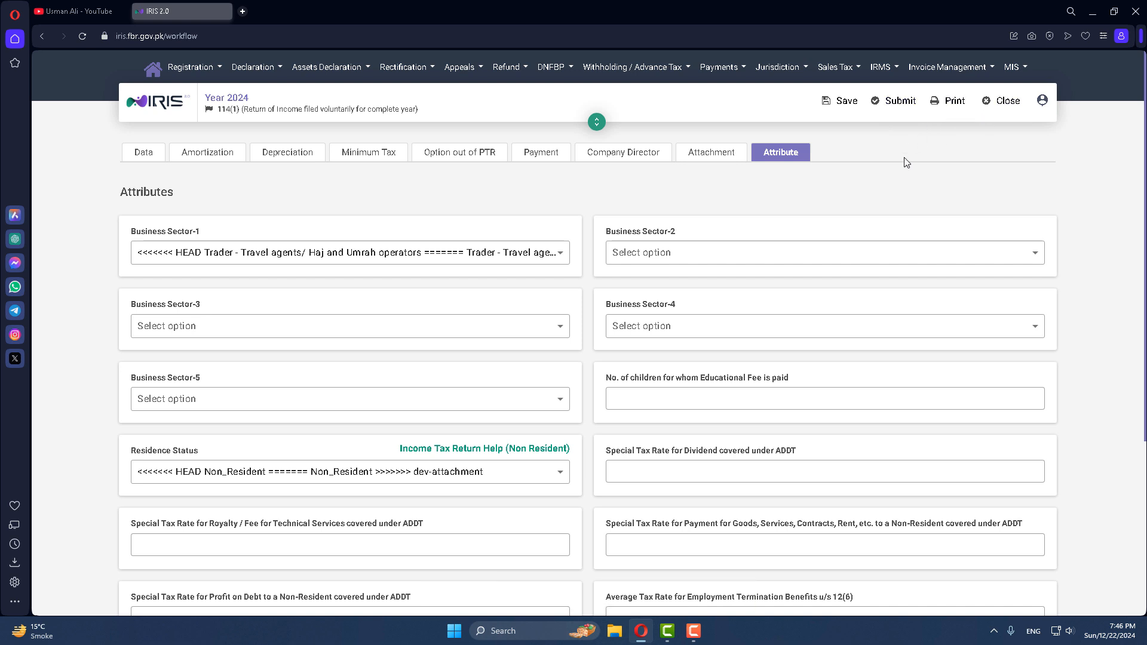
left_click(73, 9)
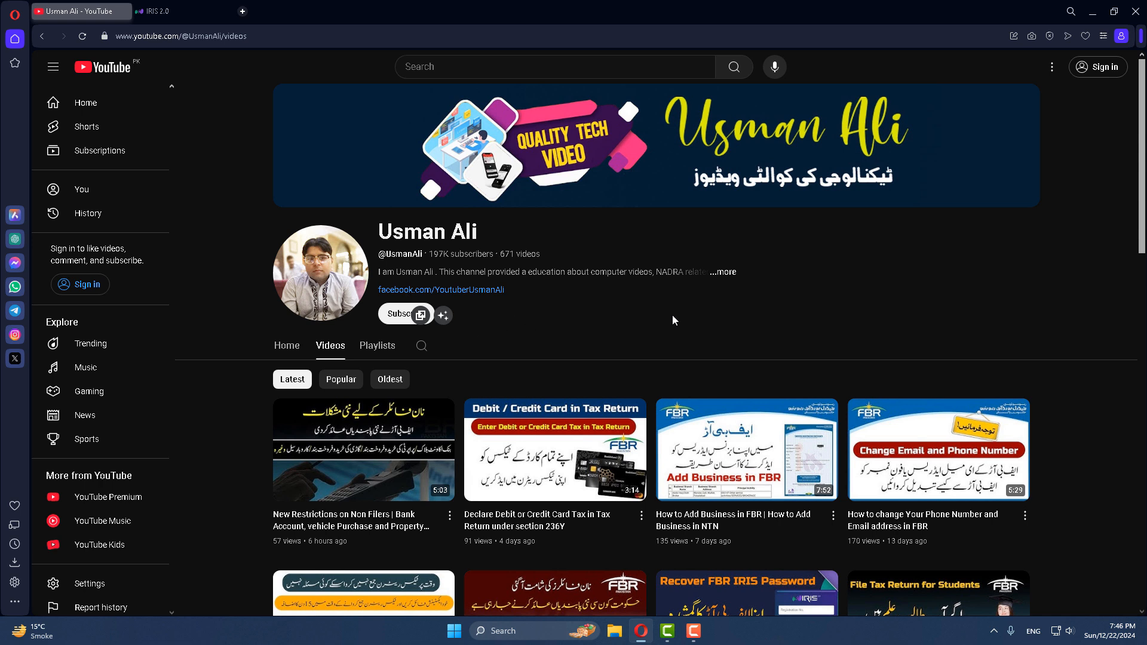
scroll(673, 315, "down", 1)
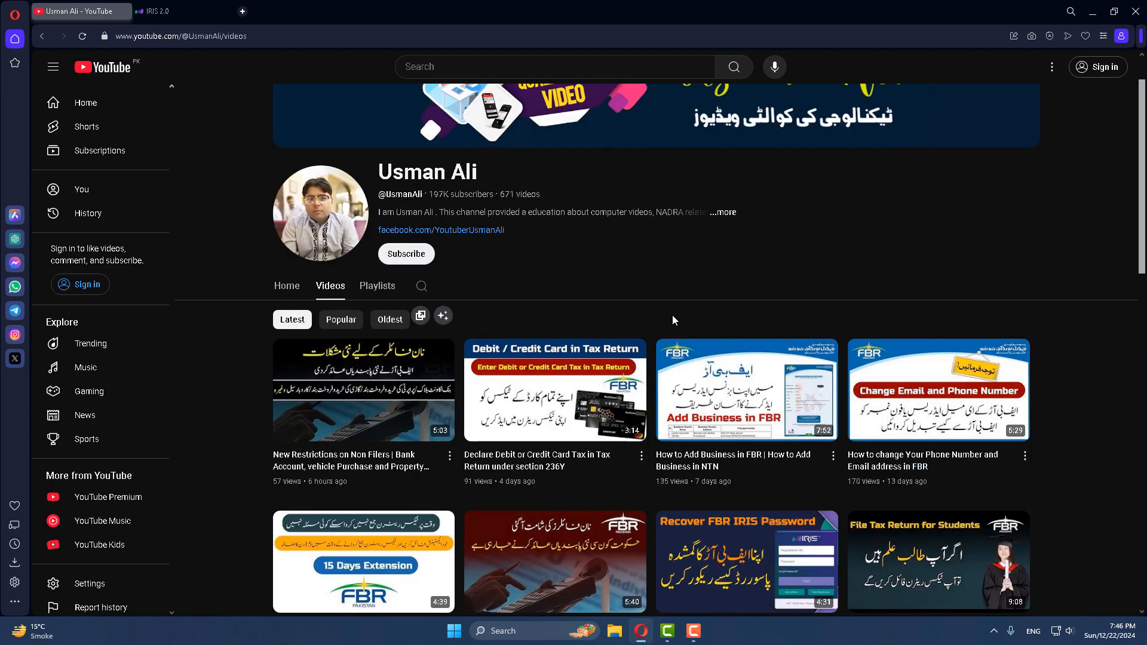